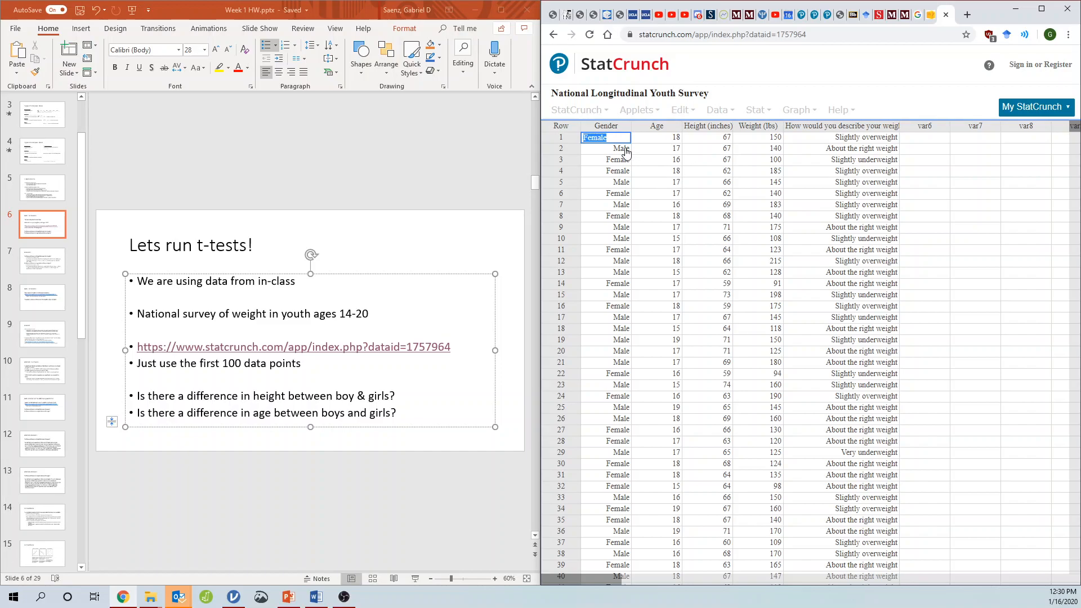
# Copy rows 1 to 100 of all five data columns, from Gender through the weight description, in the StatCrunch survey table.
pyautogui.moveTo(1076, 134); pyautogui.dragTo(1018, 92)
pyautogui.moveTo(616, 138); pyautogui.dragTo(625, 501)
pyautogui.moveTo(617, 606)
pyautogui.mouseDown()
pyautogui.moveTo(755, 559)
pyautogui.moveTo(867, 480)
pyautogui.mouseUp()
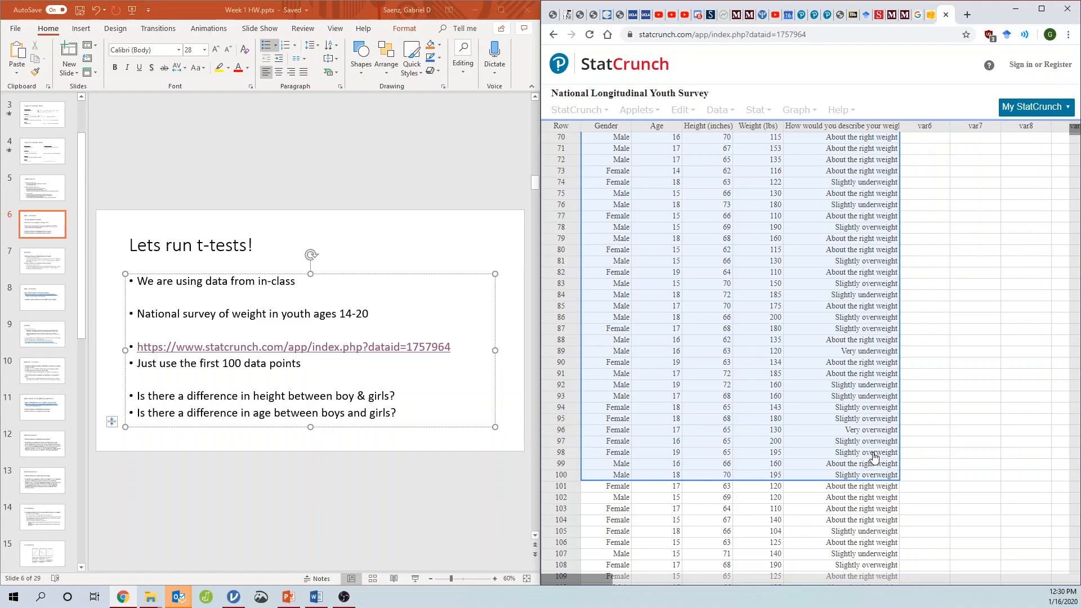
# Switch to jamovi, start a new empty dataset and paste the copied survey data beginning at the first cell.
pyautogui.click(243, 596)
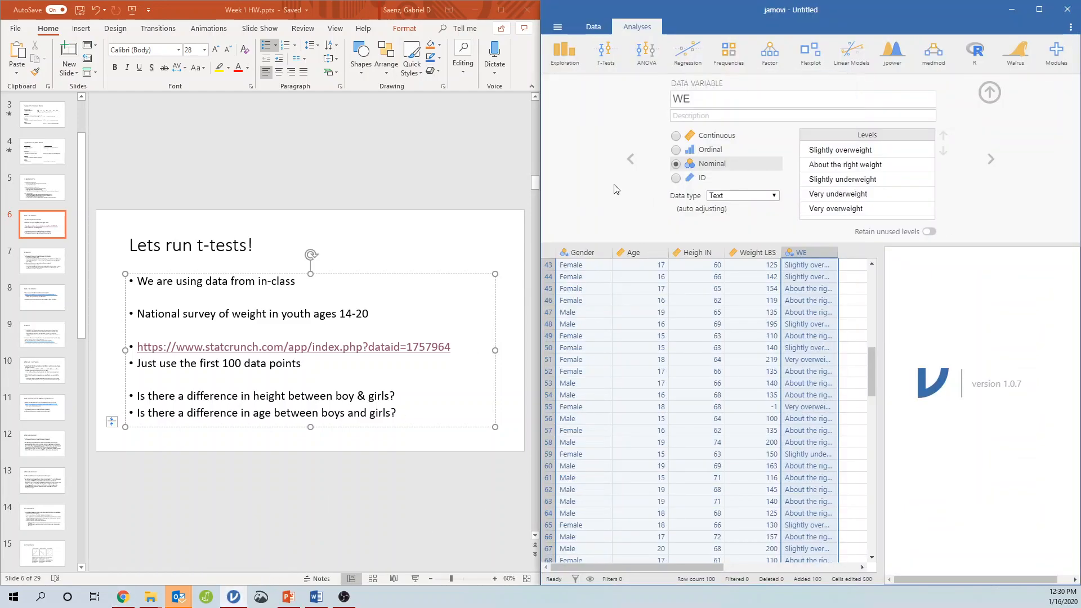
pyautogui.click(553, 29)
pyautogui.click(564, 77)
pyautogui.click(1022, 17)
pyautogui.moveTo(1080, 146)
pyautogui.mouseDown()
pyautogui.moveTo(878, 28)
pyautogui.moveTo(891, 84)
pyautogui.moveTo(1080, 151)
pyautogui.mouseUp()
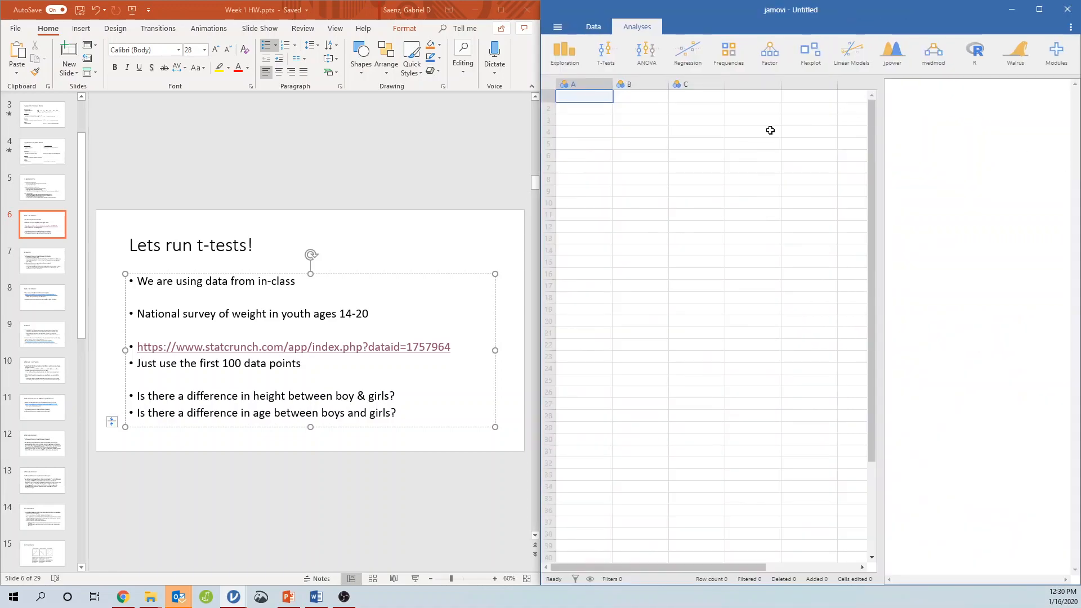
pyautogui.hotkey('ctrl', 'v')
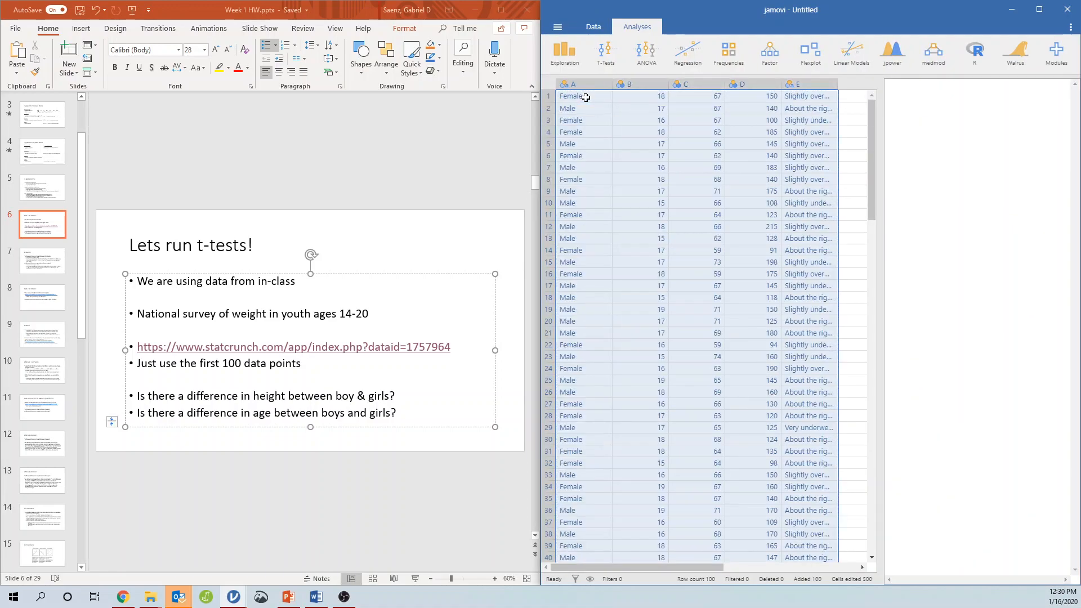
# Rename variable A as Gender.
pyautogui.doubleClick(580, 84)
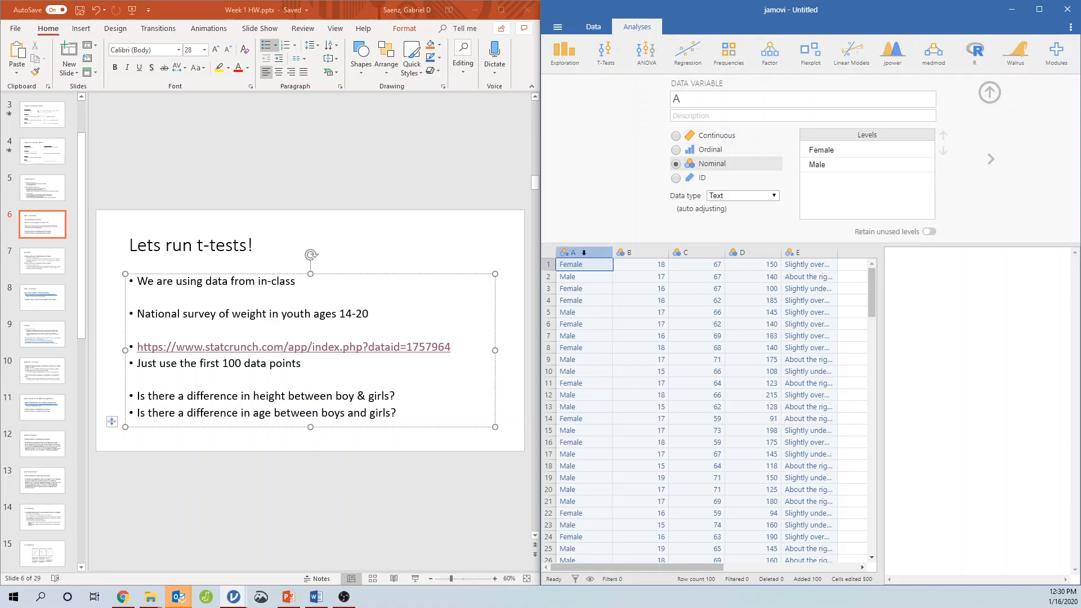
pyautogui.click(582, 252)
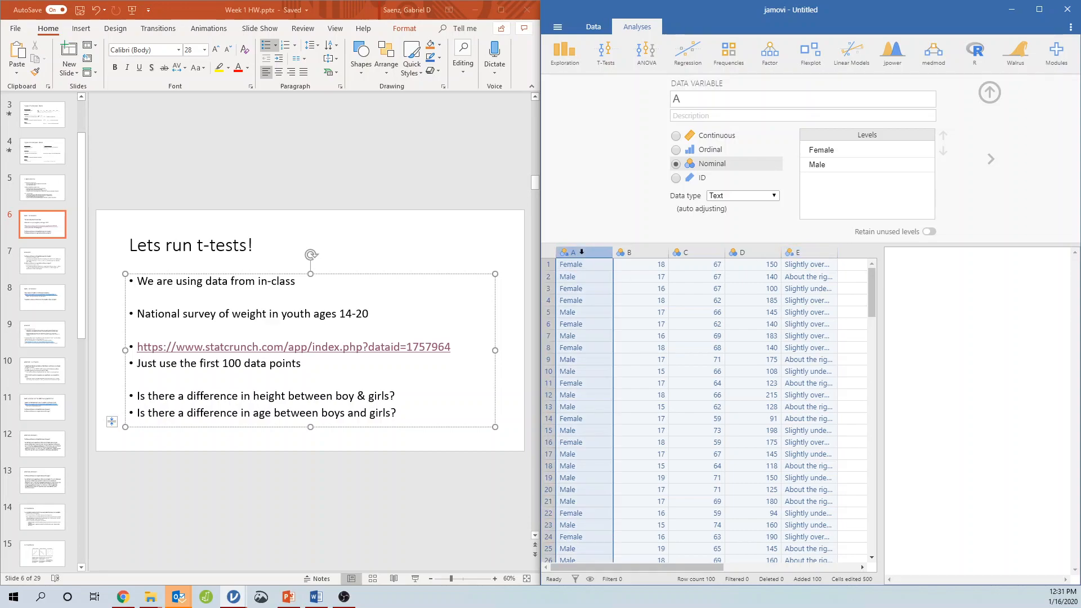
pyautogui.click(628, 252)
pyautogui.click(577, 252)
pyautogui.click(775, 103)
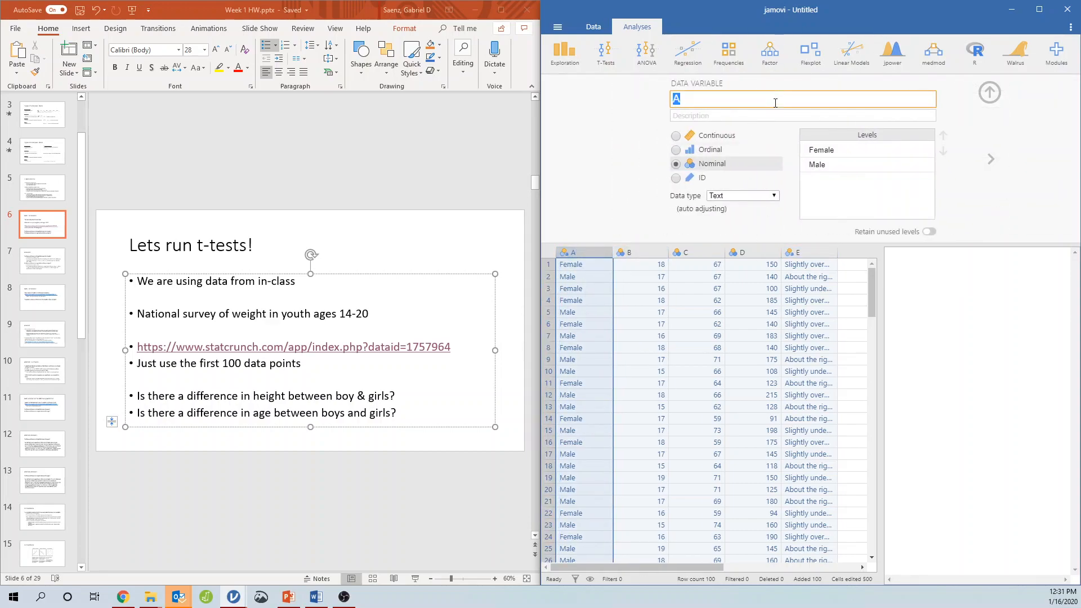
pyautogui.write('Gender')
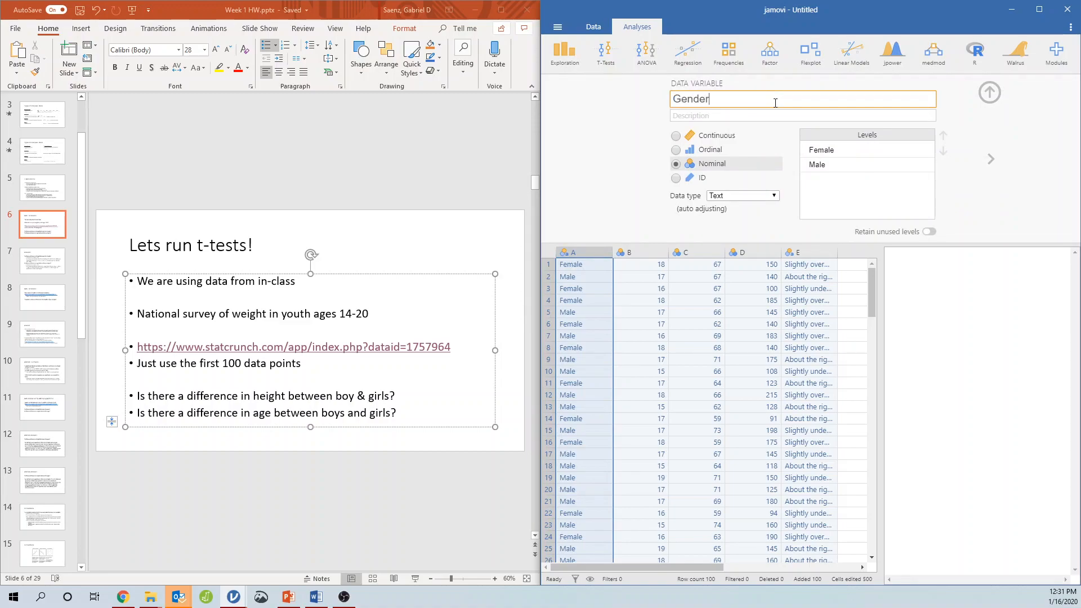
# Rename variable B as Age and variable C as Height IN.
pyautogui.click(992, 158)
pyautogui.click(745, 100)
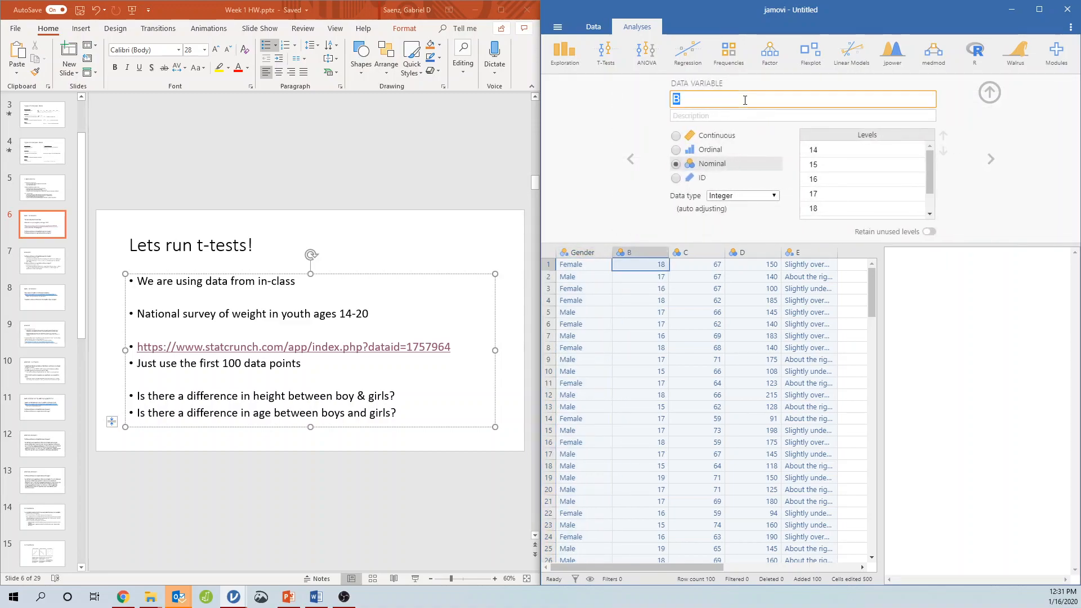
pyautogui.write('Age')
pyautogui.click(989, 163)
pyautogui.click(768, 106)
pyautogui.write('Height IN')
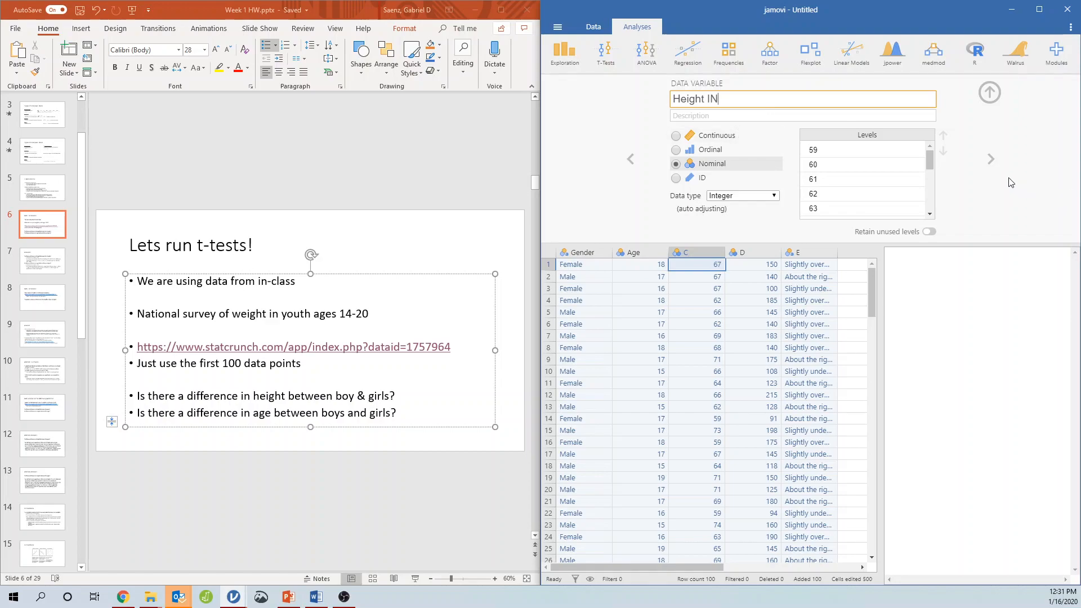
# Rename variable D as Weight LBs and variable E as WE.
pyautogui.click(991, 160)
pyautogui.click(788, 99)
pyautogui.write('Weig')
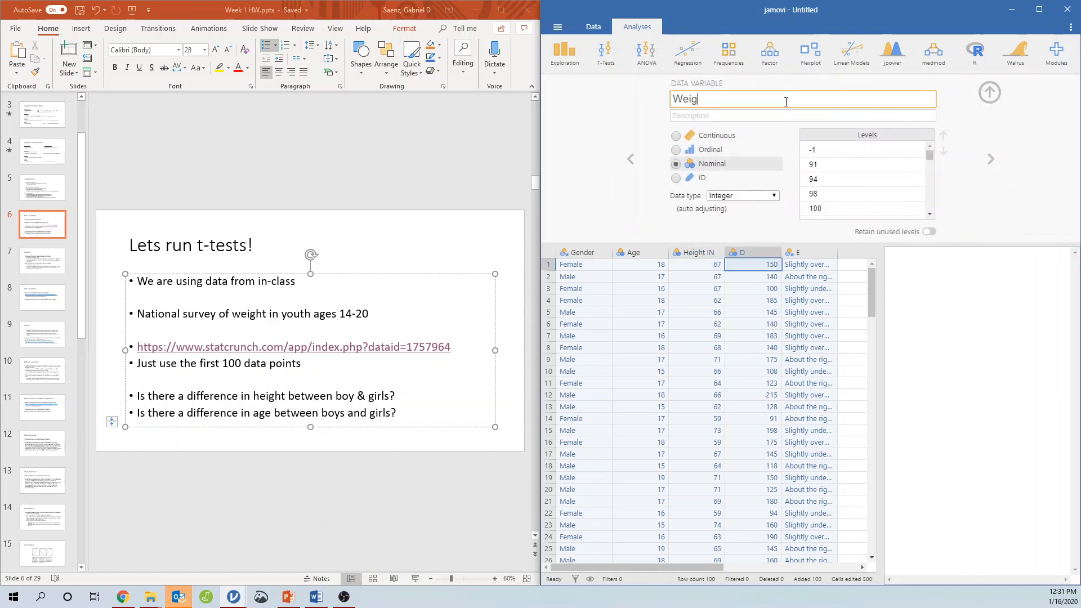
pyautogui.write('ht LBs')
pyautogui.click(991, 160)
pyautogui.click(804, 92)
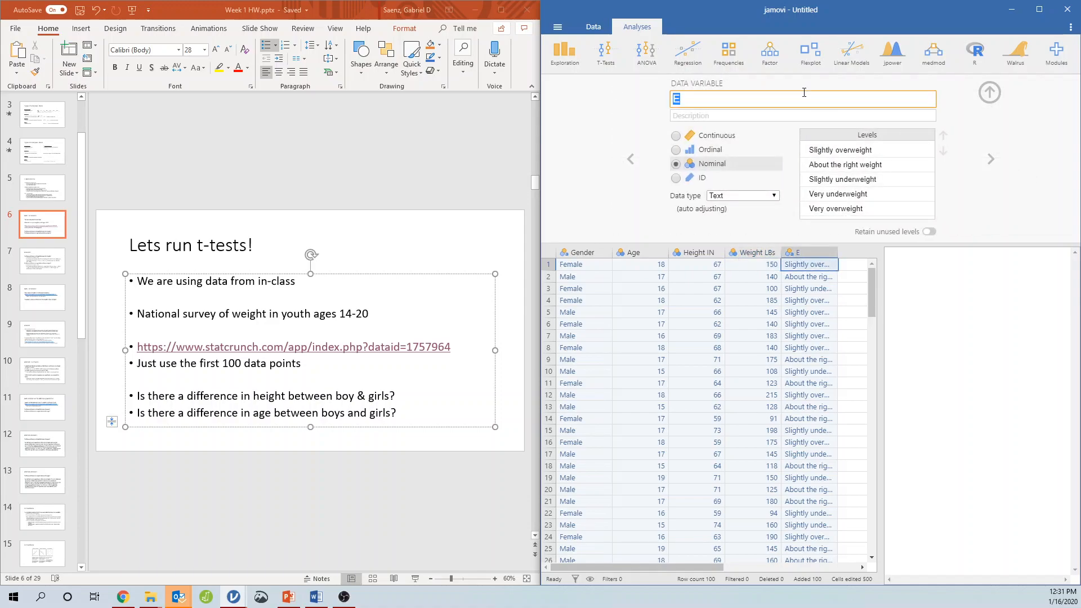
pyautogui.write('WE')
# Review the Gender variable's measure type and the available data types.
pyautogui.click(605, 252)
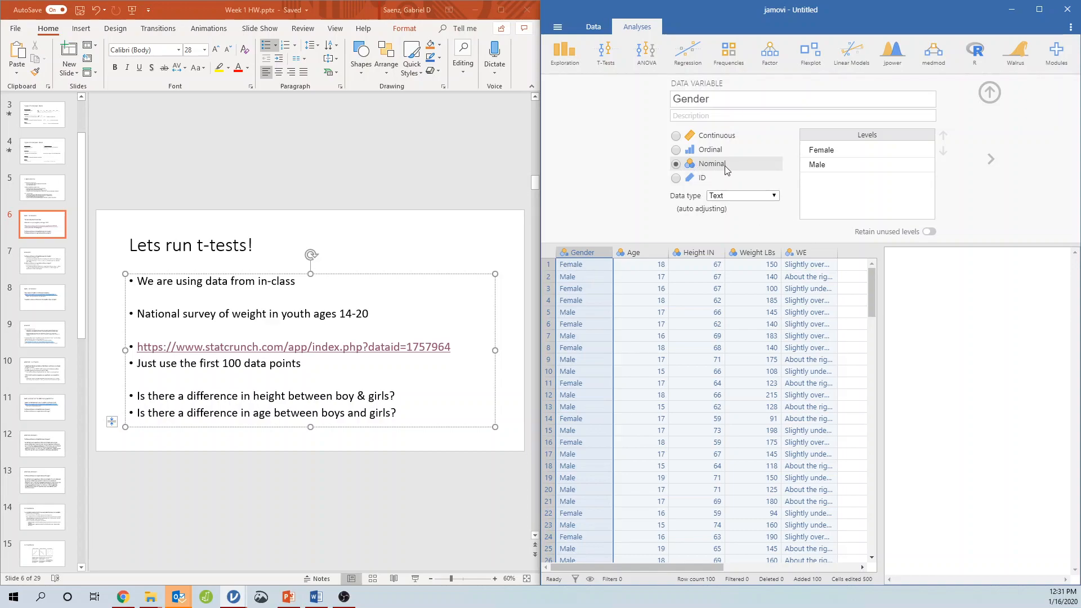
pyautogui.click(726, 195)
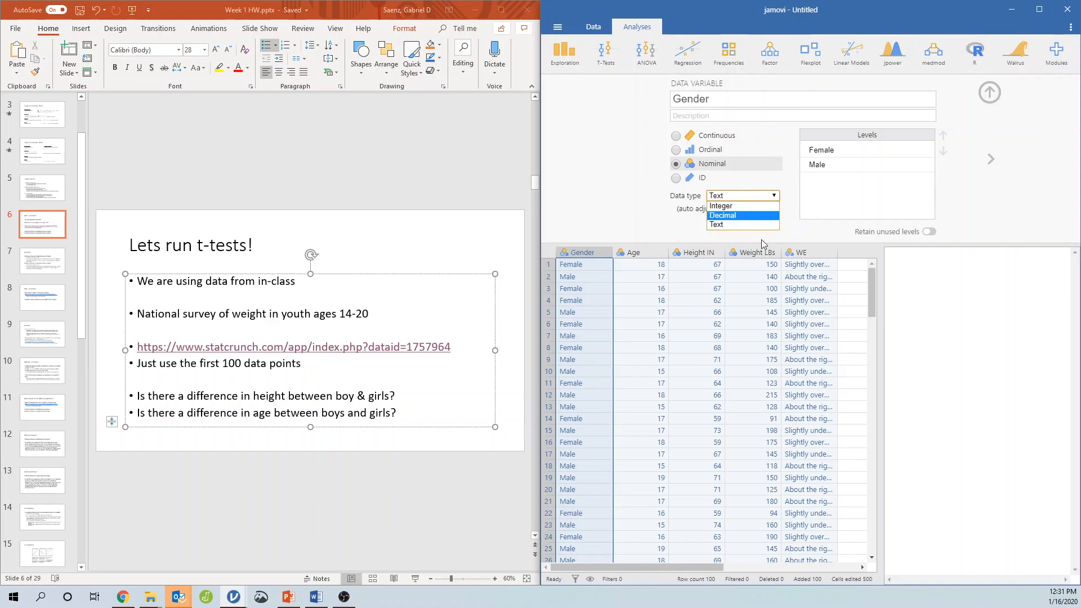
pyautogui.click(648, 219)
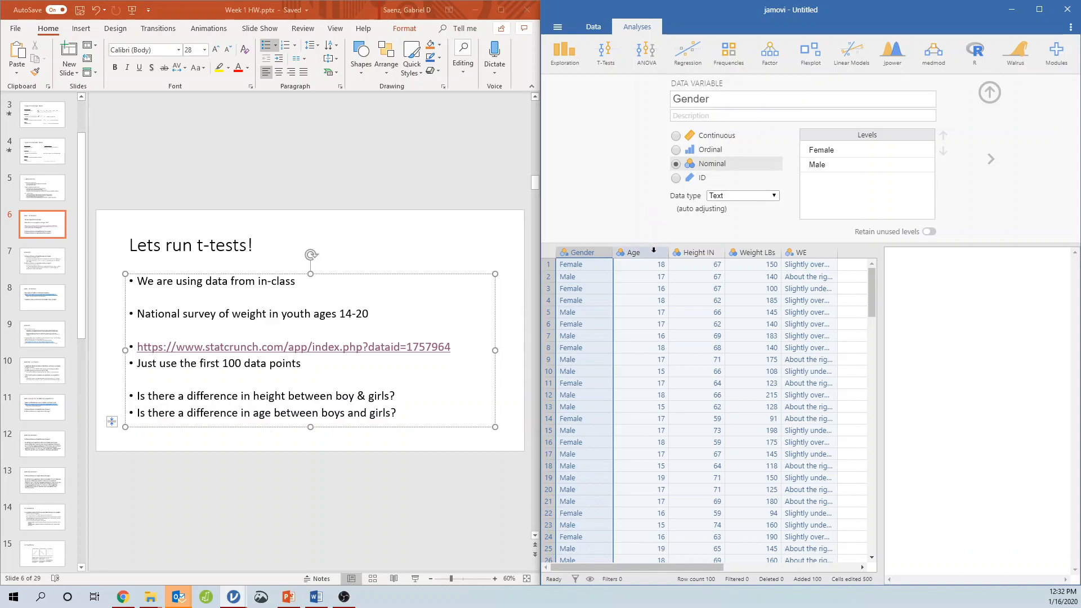
# Set the Age variable's measure type to Continuous, keeping Integer as its data type.
pyautogui.click(653, 250)
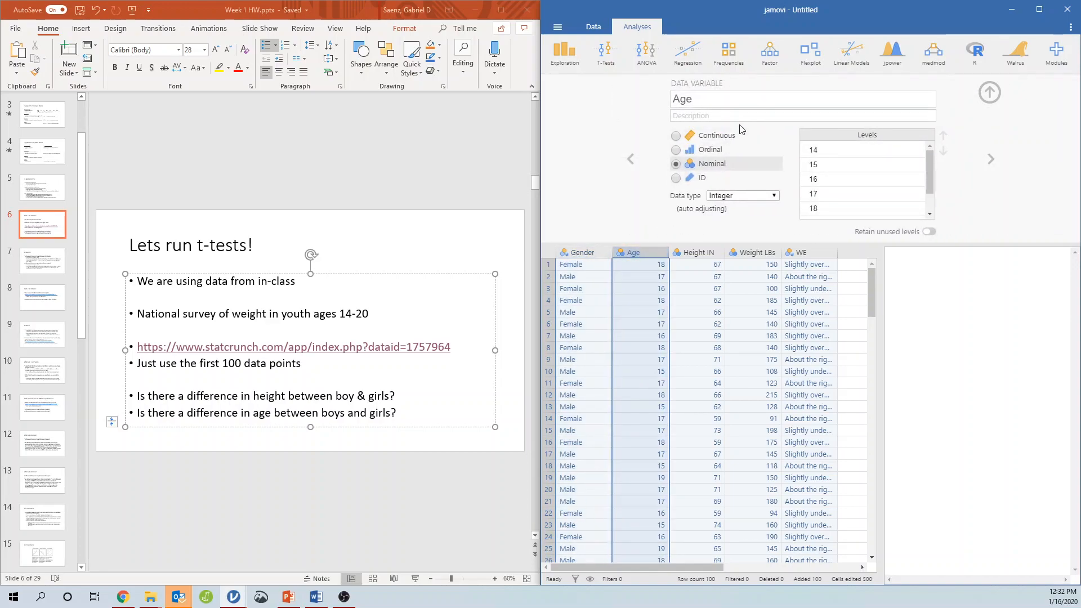
pyautogui.click(677, 136)
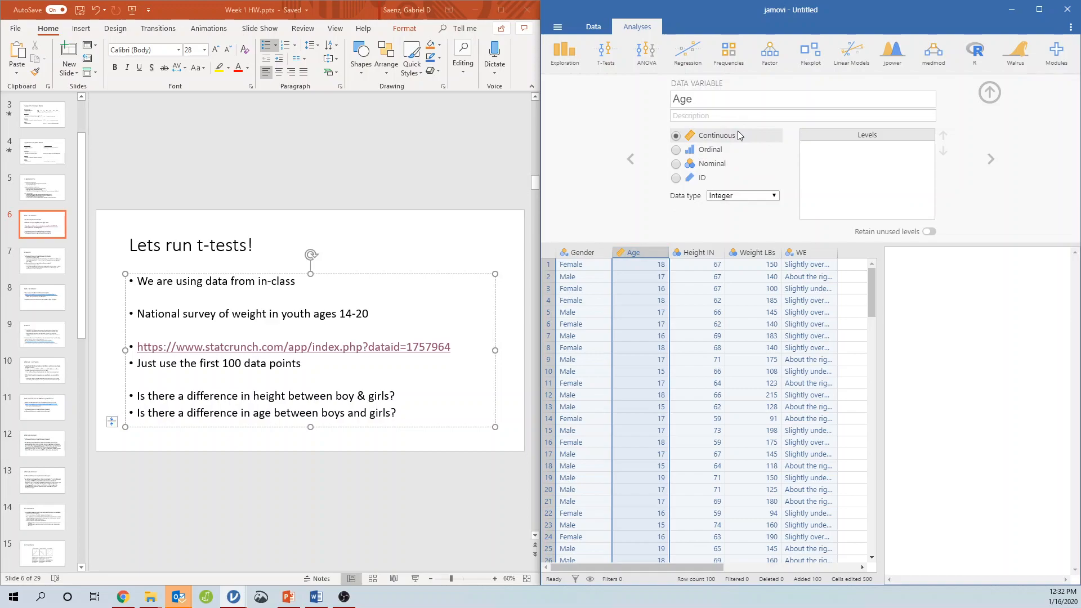
pyautogui.click(735, 197)
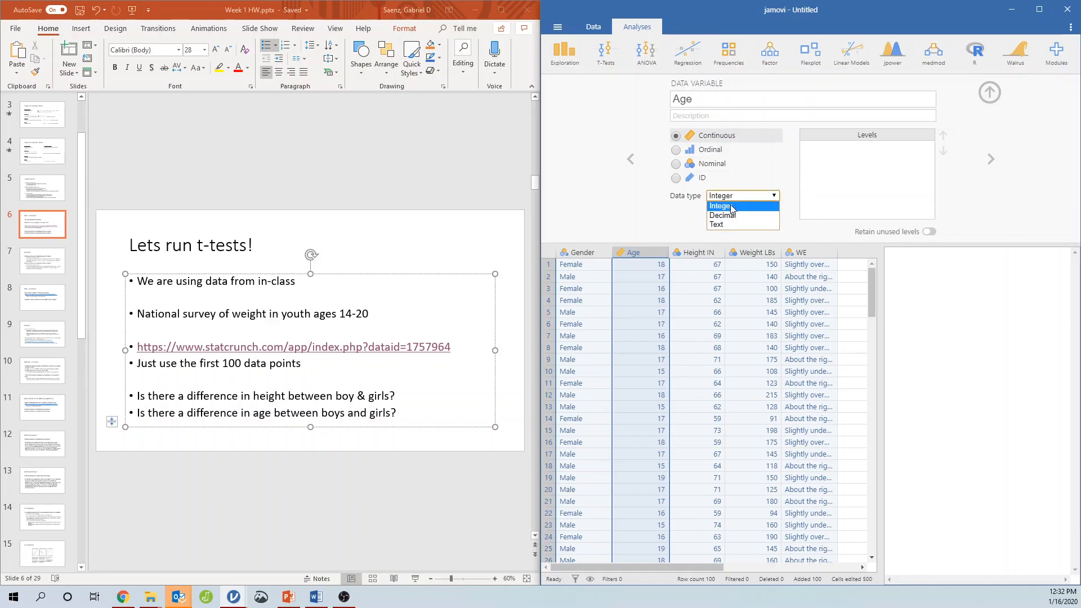
pyautogui.click(674, 224)
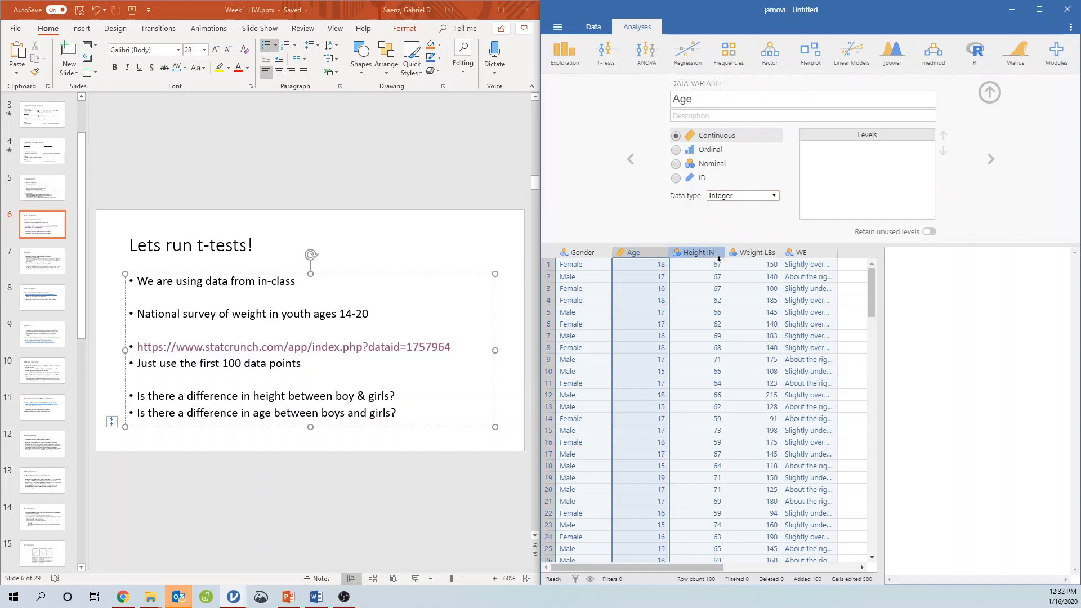
# Re-enter the label Female for the first level of the Gender variable.
pyautogui.click(603, 252)
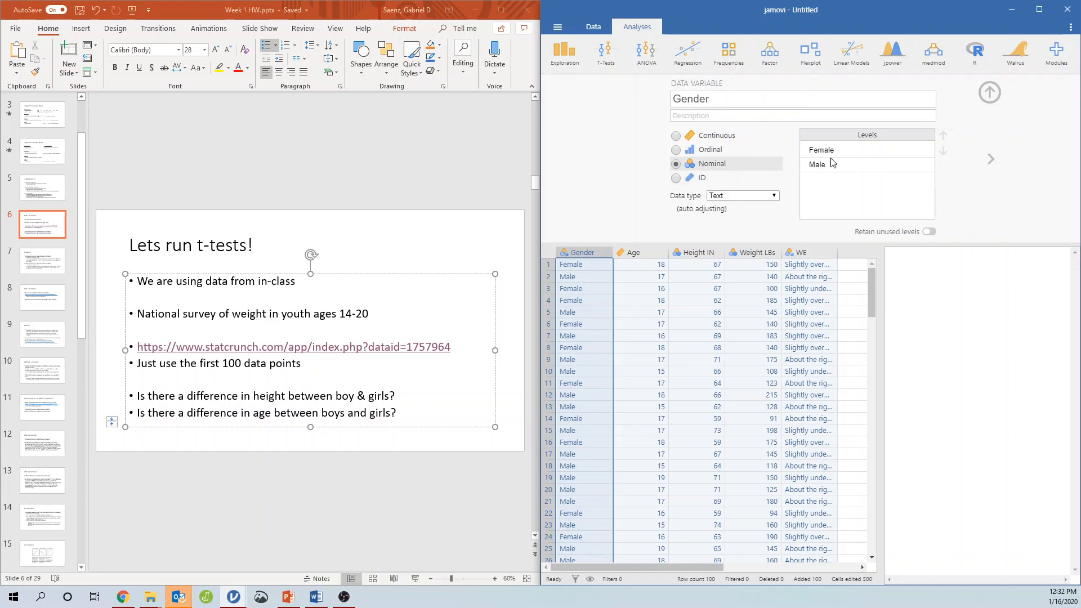
pyautogui.click(910, 150)
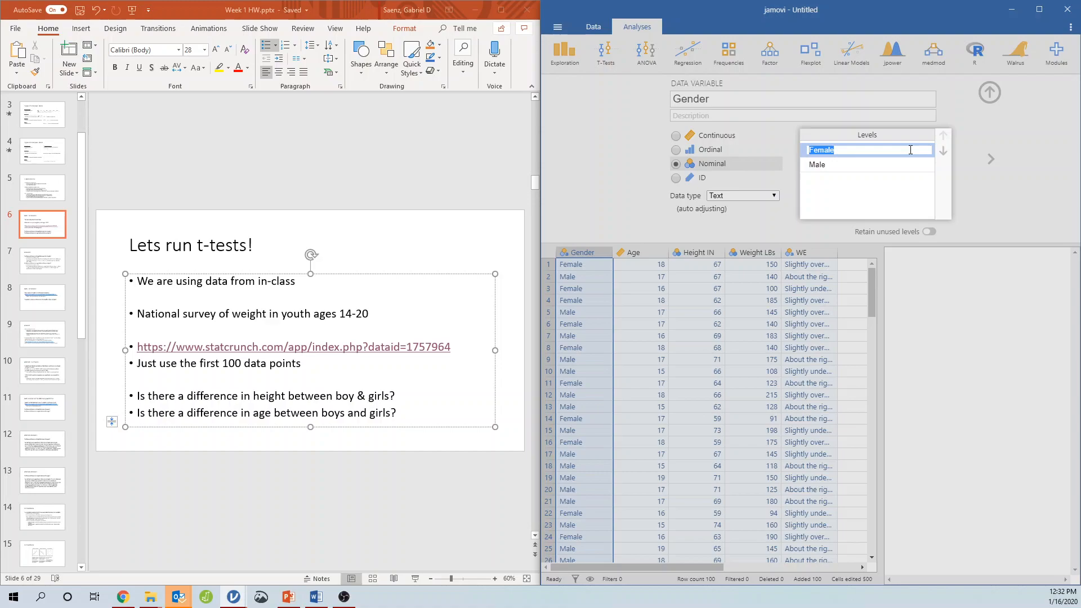
pyautogui.write('Female')
pyautogui.press('Return')
pyautogui.click(961, 149)
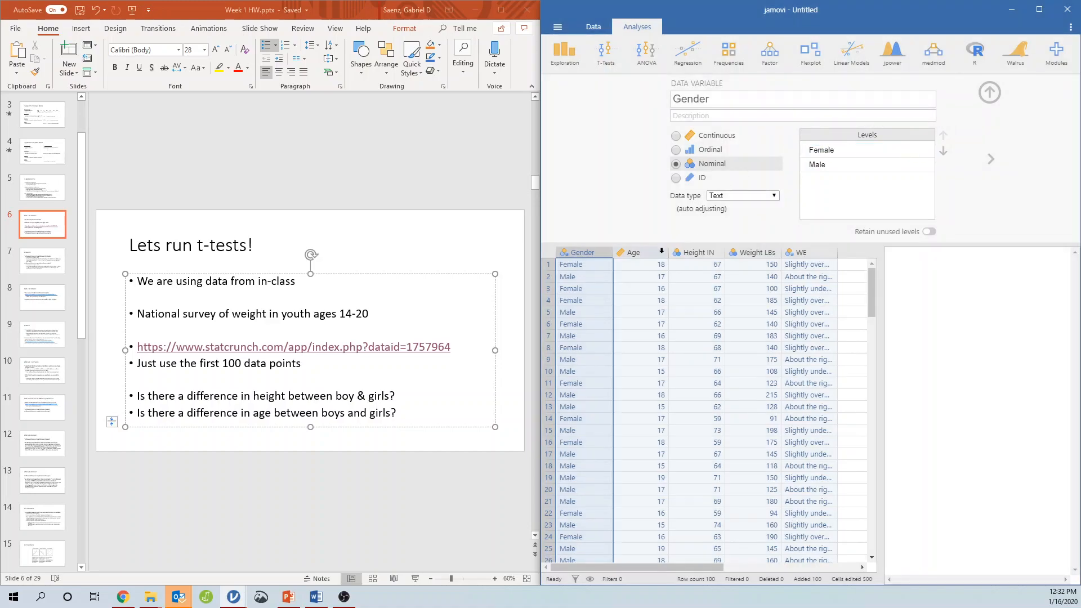
# Relabel the 59 level of the Height IN variable as "short".
pyautogui.click(687, 252)
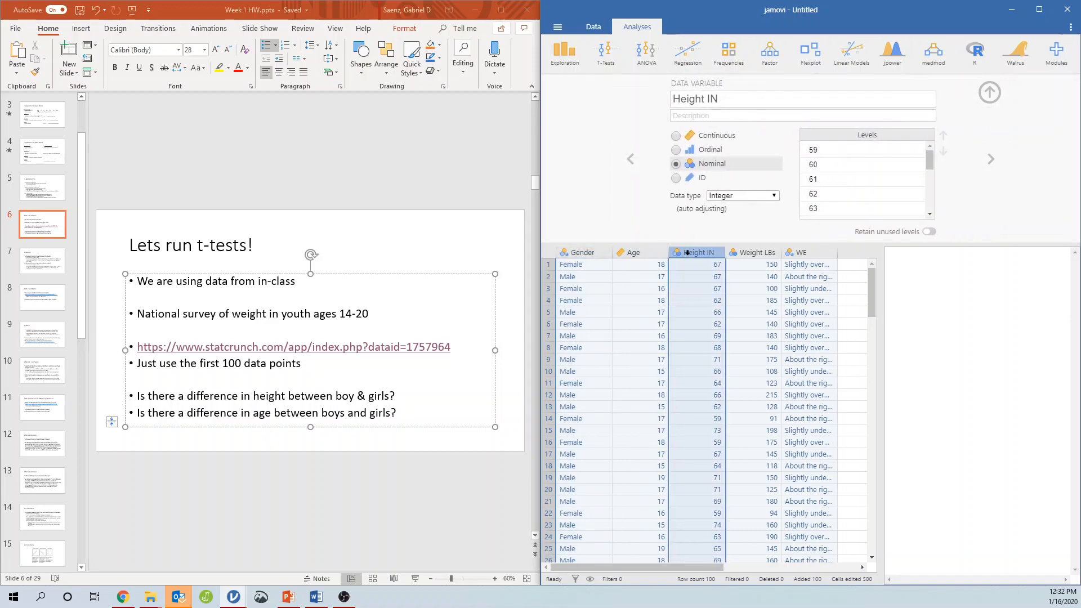
pyautogui.click(849, 150)
pyautogui.click(849, 150)
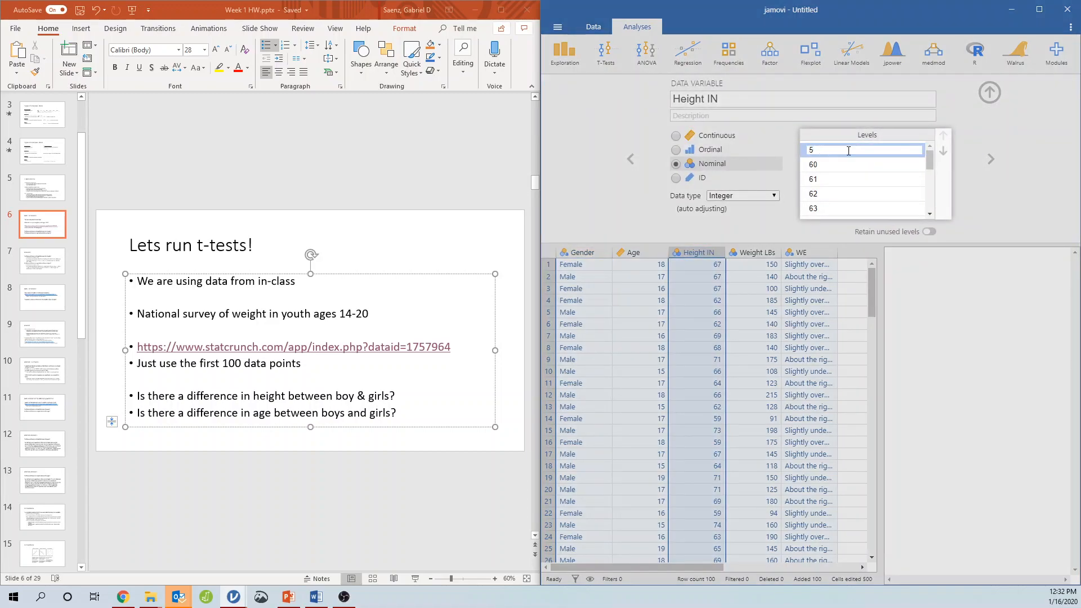
pyautogui.write('short')
pyautogui.press('Return')
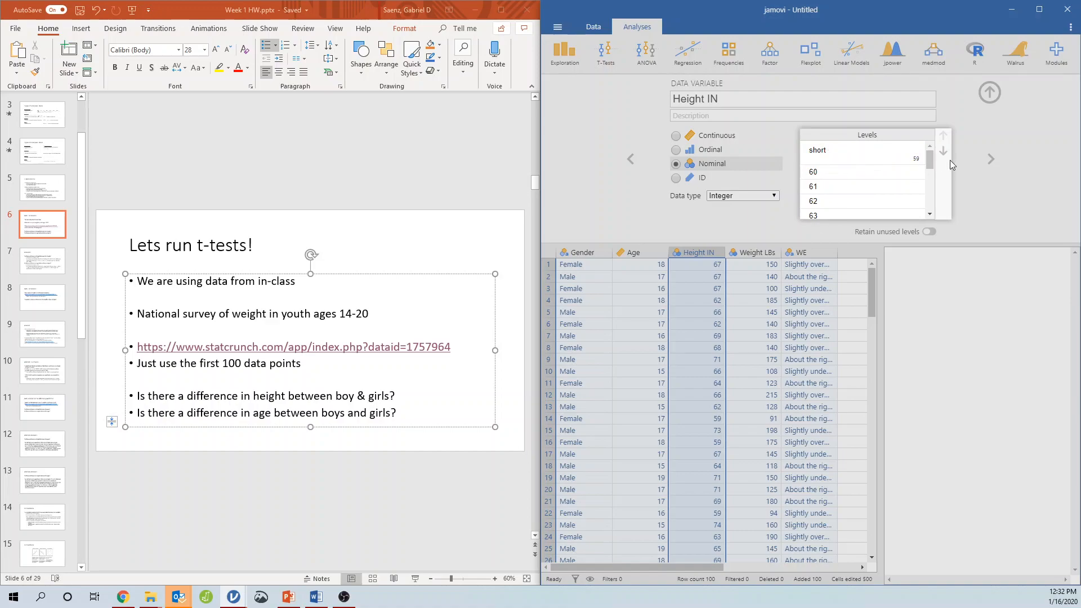
# Clear the custom label "short" to restore the original level of Height IN.
pyautogui.click(844, 147)
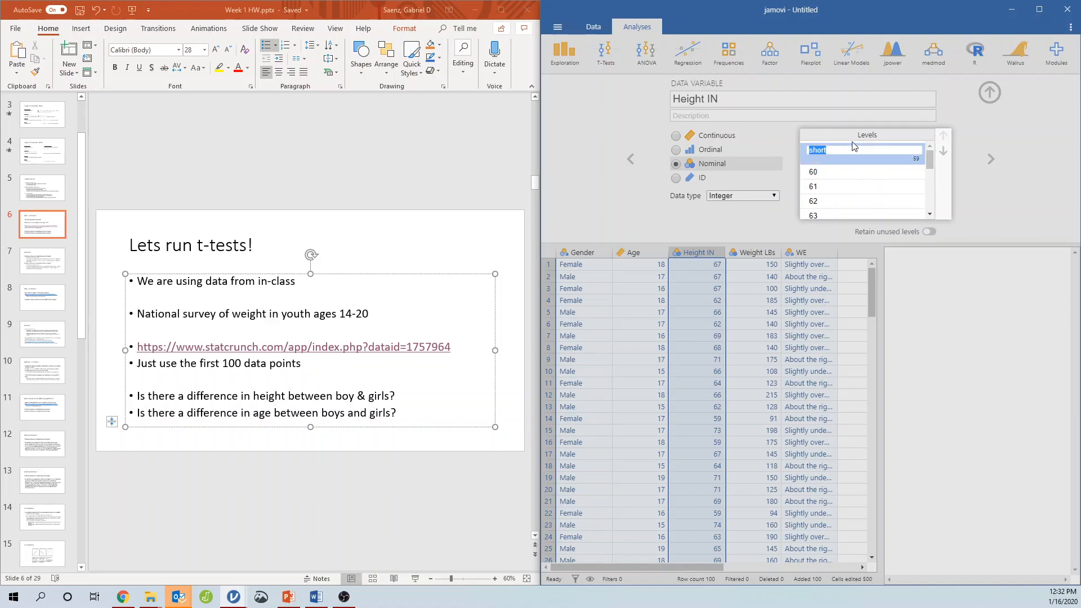
pyautogui.press('BackSpace')
pyautogui.press('Return')
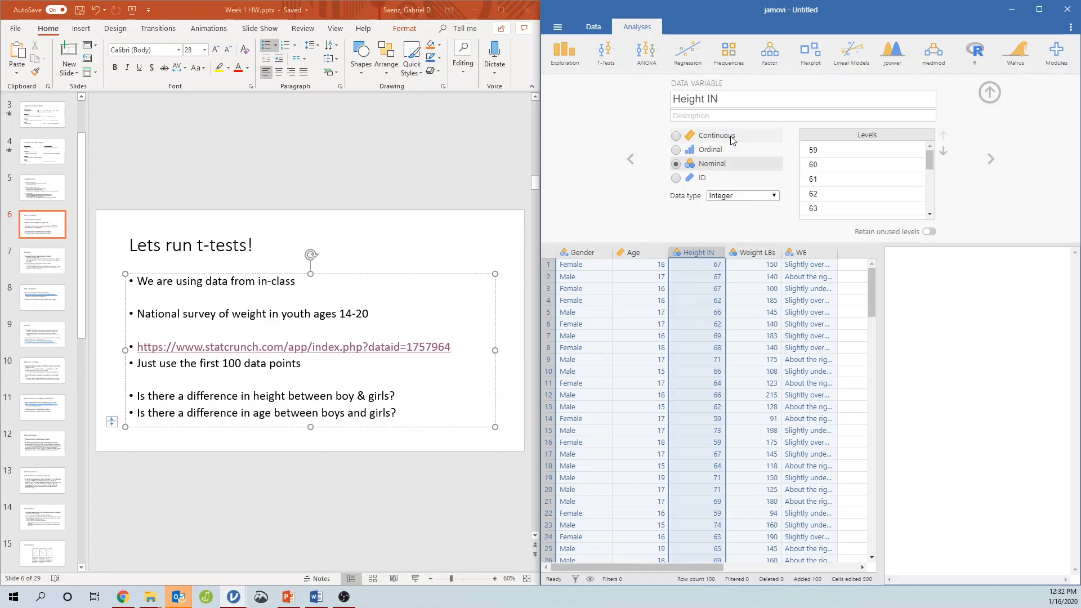
# Set Height IN and Weight LBs to Continuous, leave WE as nominal text, and close the variable settings.
pyautogui.click(755, 252)
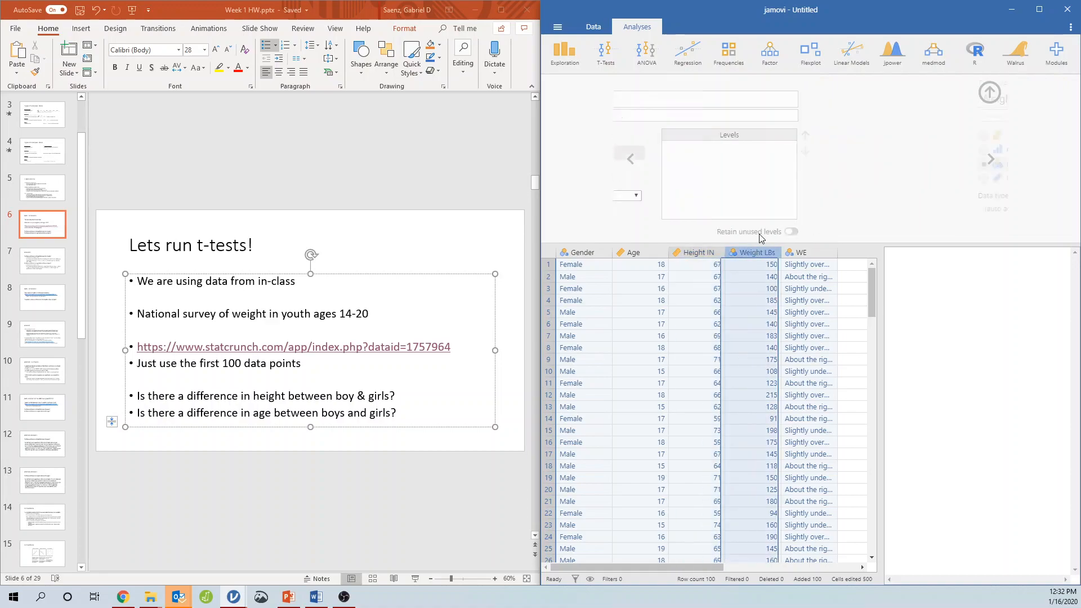
pyautogui.click(812, 252)
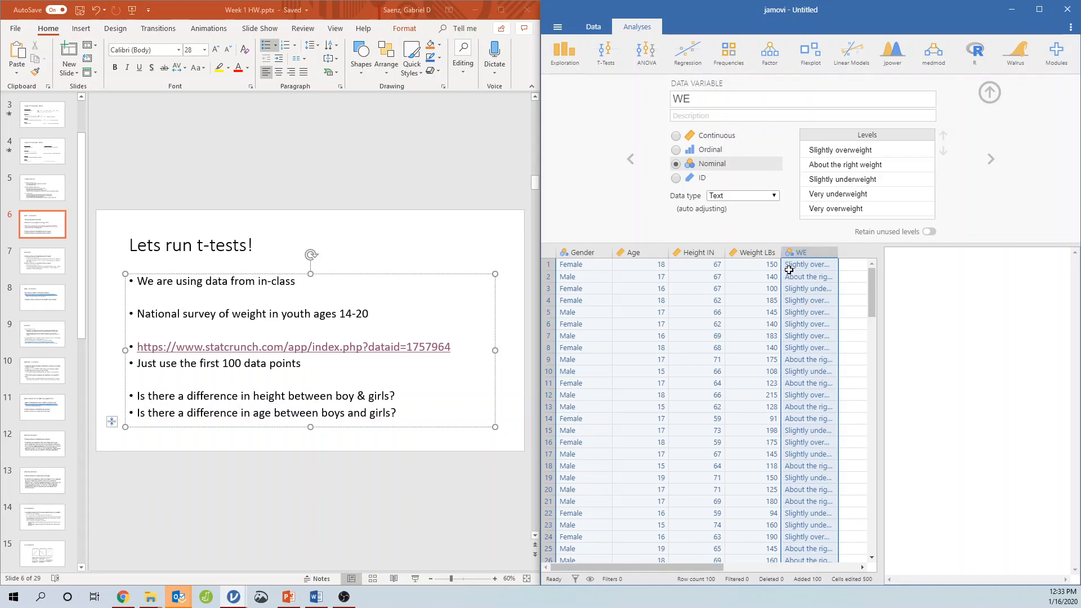
pyautogui.click(766, 197)
pyautogui.click(783, 184)
pyautogui.click(990, 95)
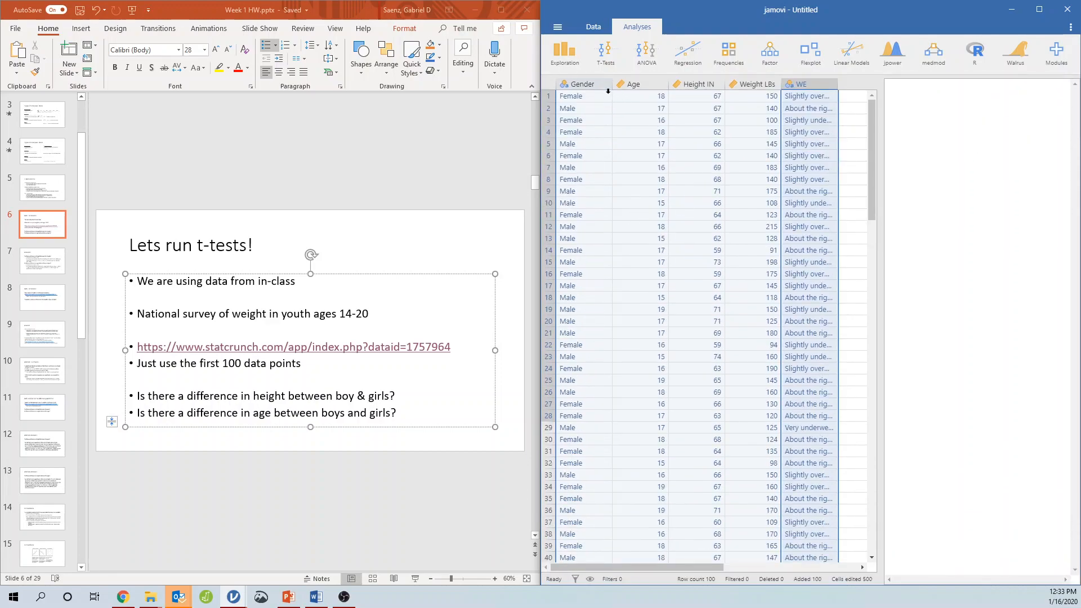
pyautogui.click(606, 89)
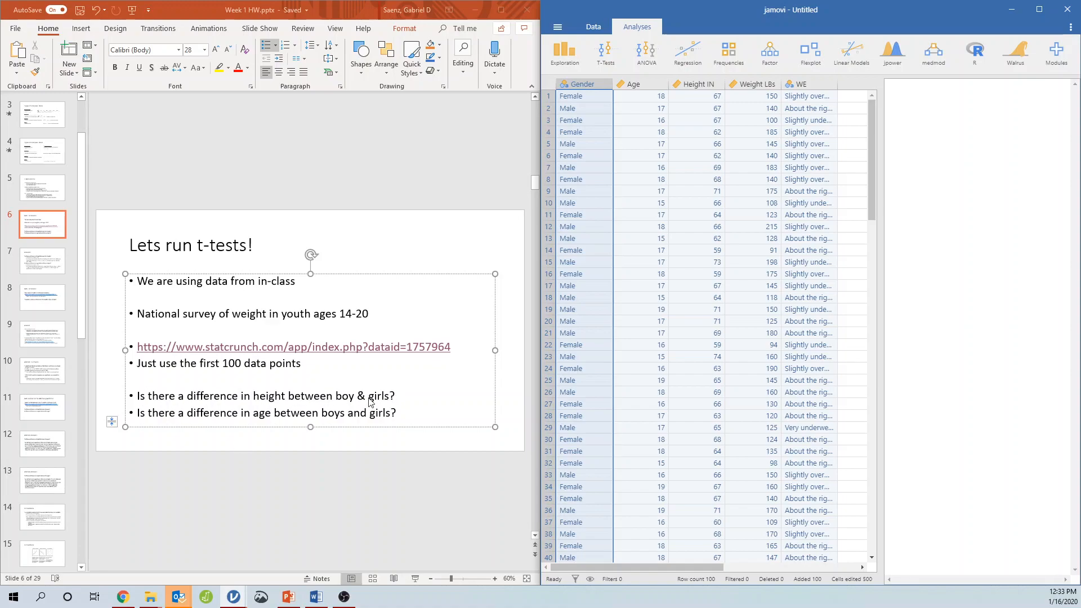
# In the PowerPoint slide, correct "boy" to "boys" in the question about height difference.
pyautogui.click(353, 411)
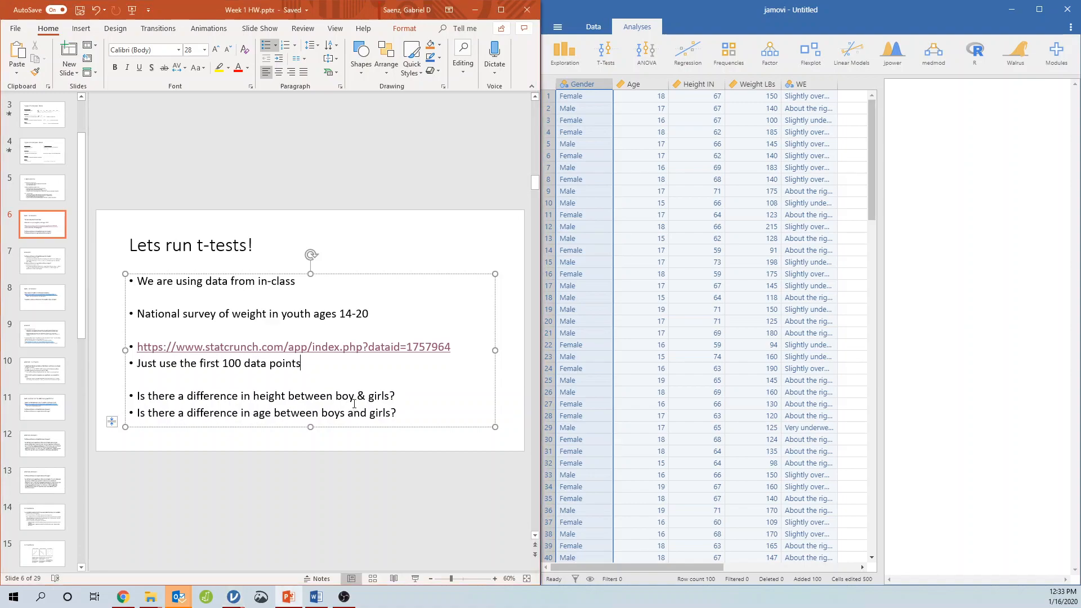
pyautogui.write('s')
pyautogui.click(377, 478)
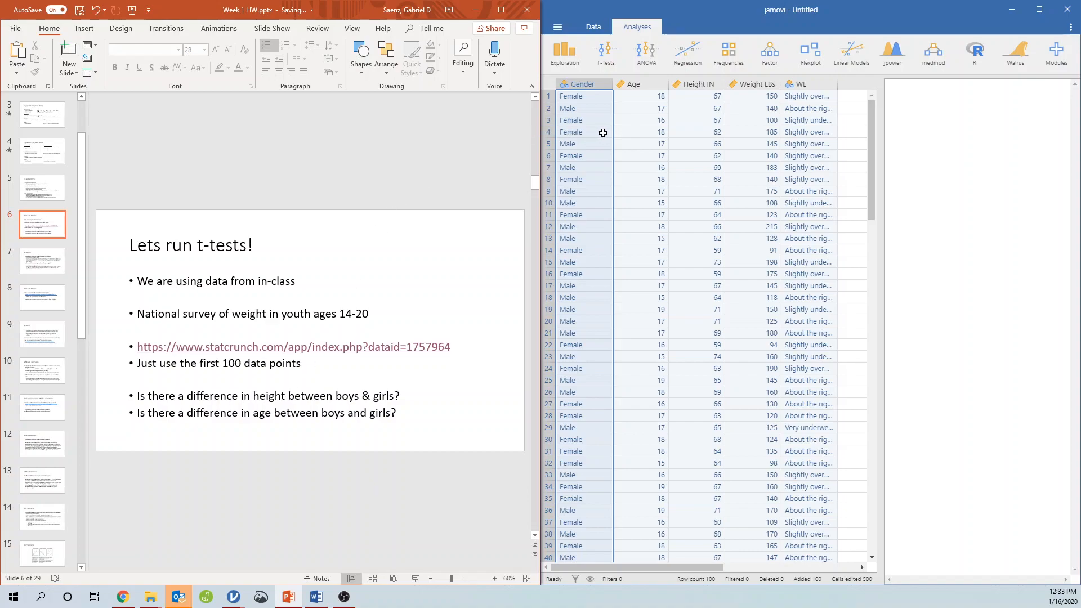
# Start an Independent Samples T-Test and assign Height IN as the dependent variable.
pyautogui.click(620, 56)
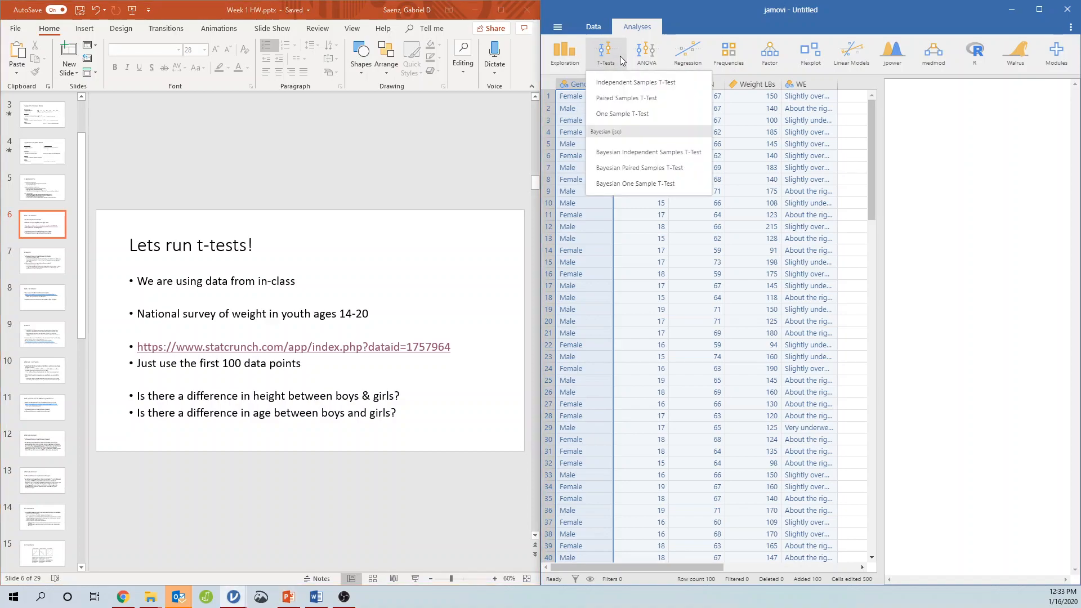
pyautogui.click(636, 85)
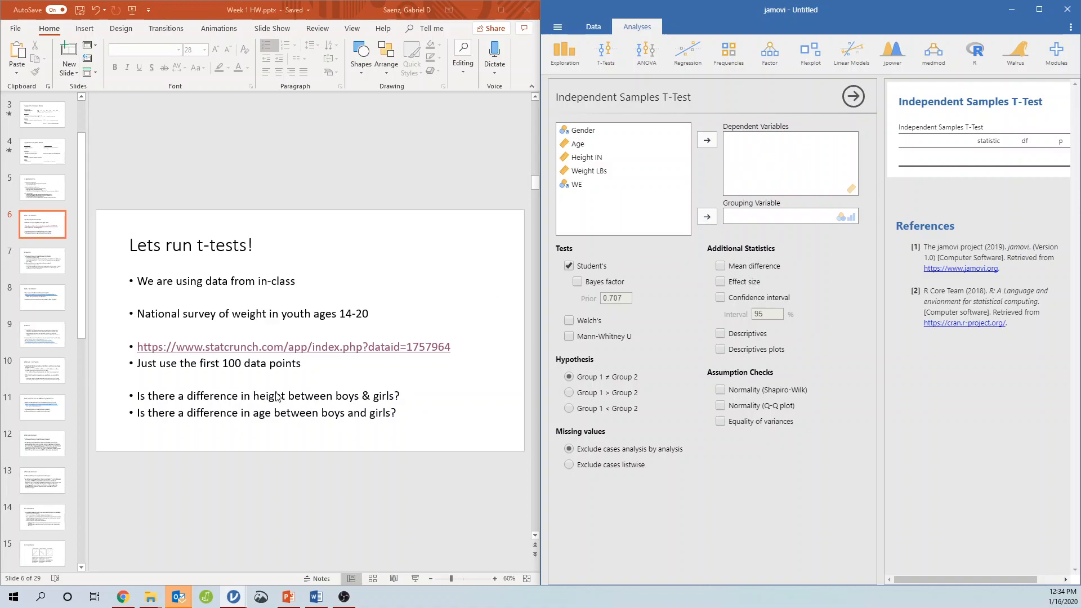
pyautogui.click(623, 157)
pyautogui.click(707, 140)
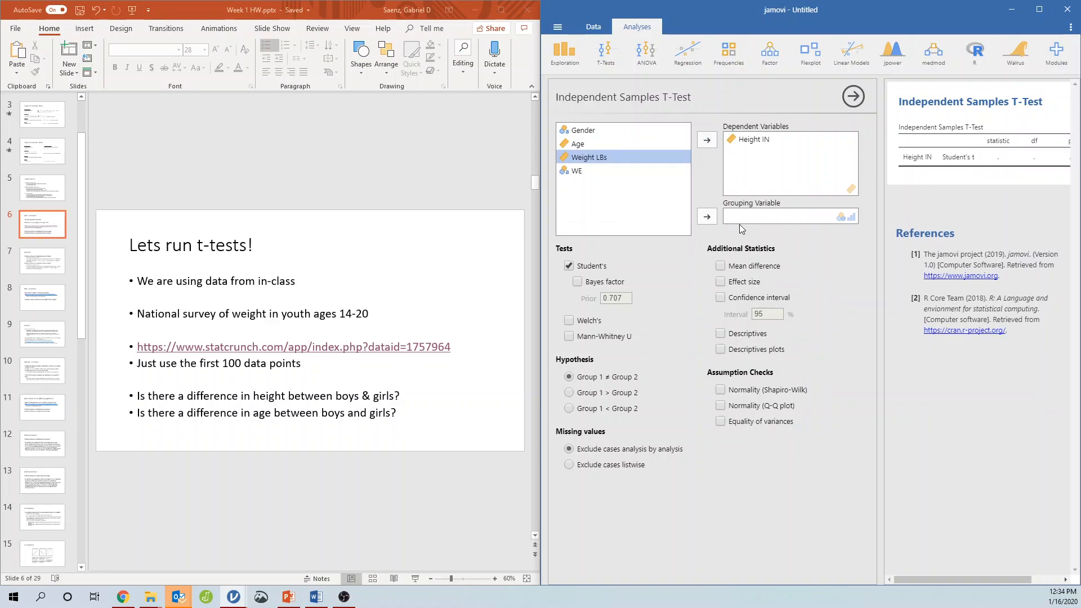
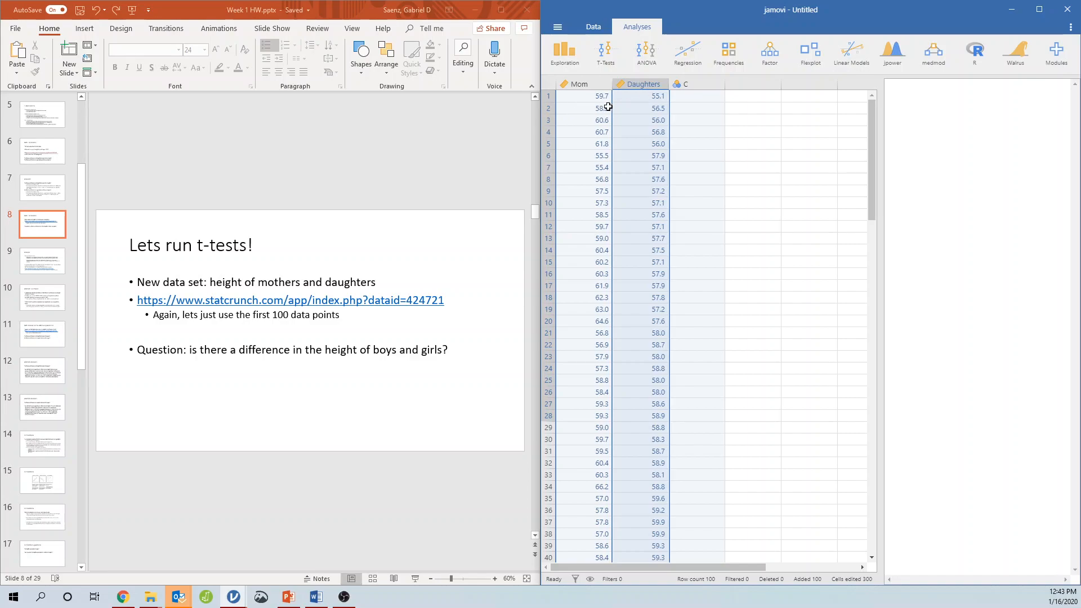
# Start a Paired Samples T-Test, widen the jamovi window, and pair Mom with Daughters.
pyautogui.click(611, 65)
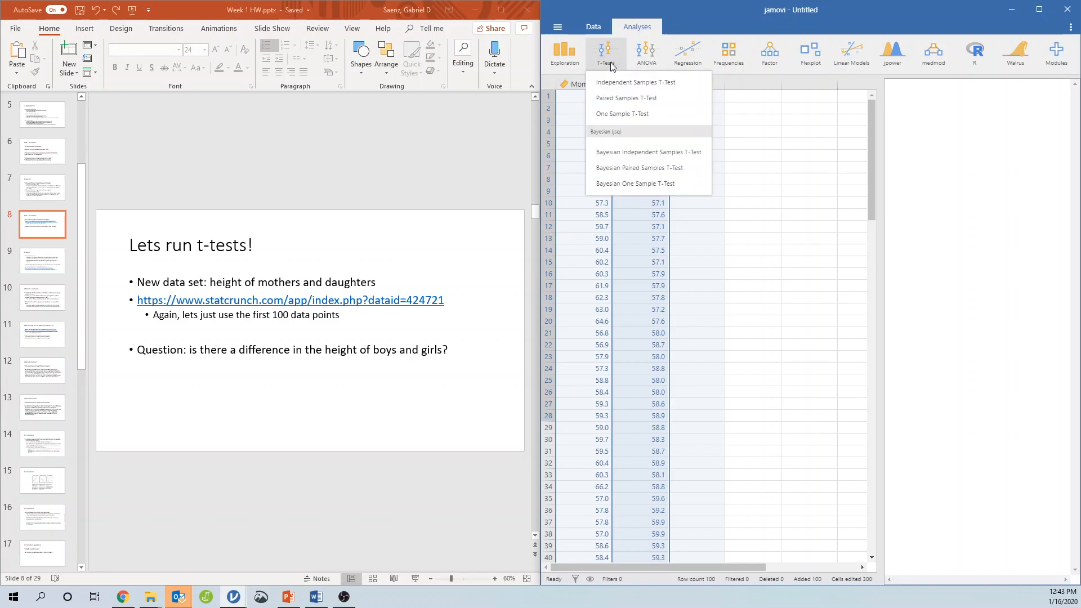
pyautogui.click(619, 99)
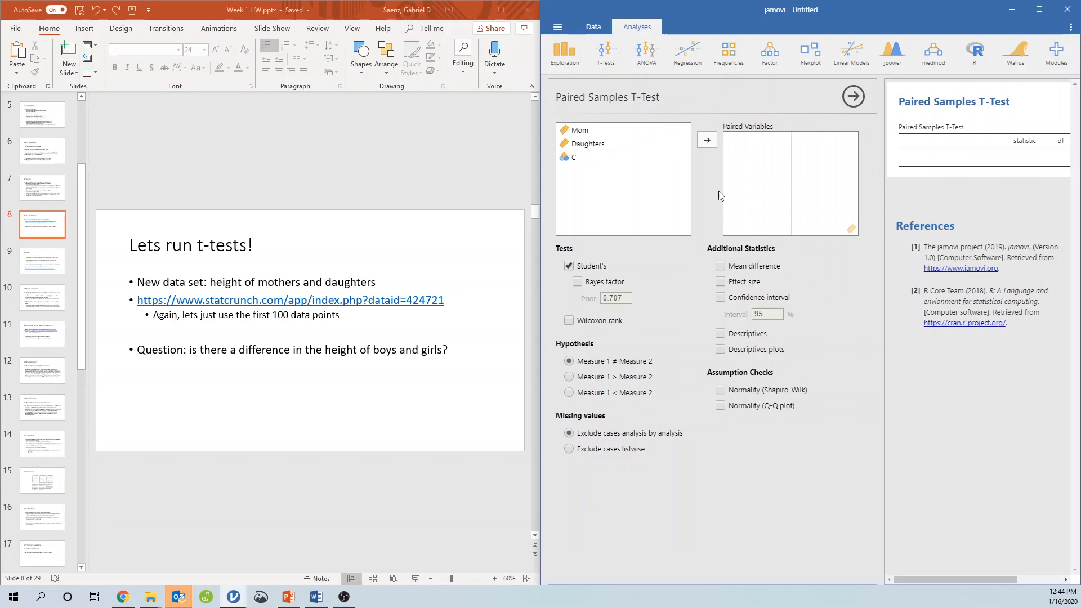
pyautogui.moveTo(542, 240); pyautogui.dragTo(417, 240)
pyautogui.click(456, 130)
pyautogui.click(583, 141)
pyautogui.click(582, 141)
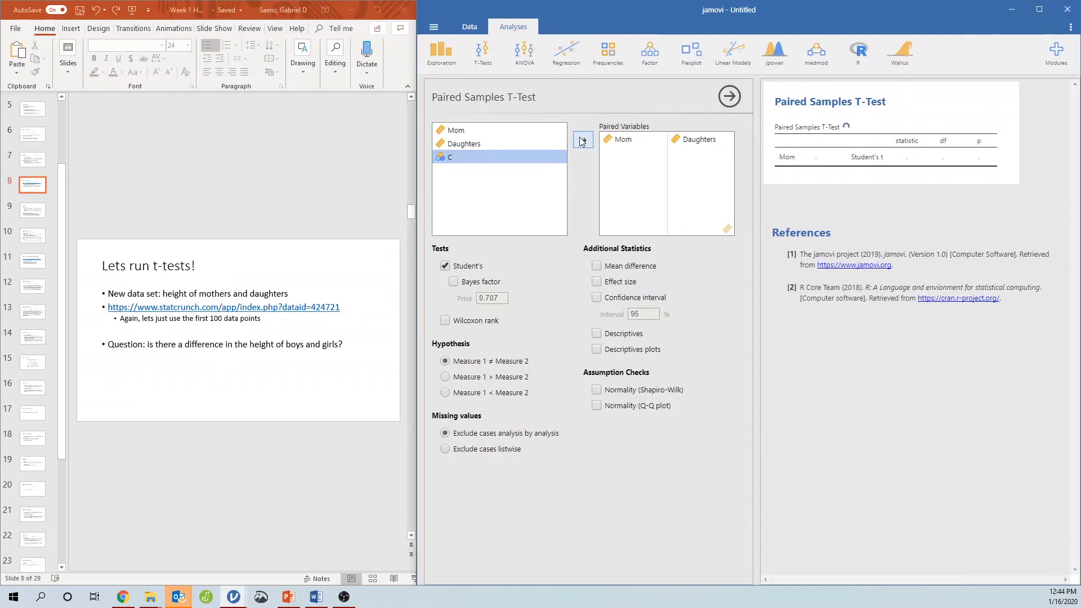
# Rebuild the pair in reverse order, with Daughters as the first measure and Mom as the second.
pyautogui.moveTo(636, 140); pyautogui.dragTo(690, 147)
pyautogui.click(630, 139)
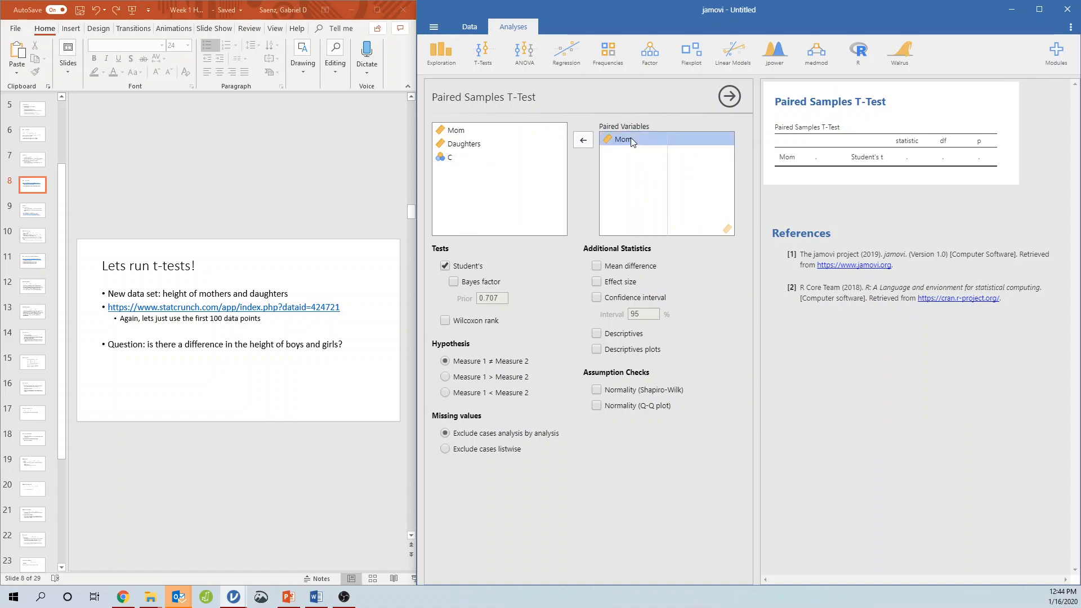
pyautogui.click(583, 140)
pyautogui.click(563, 143)
pyautogui.click(584, 140)
pyautogui.click(540, 135)
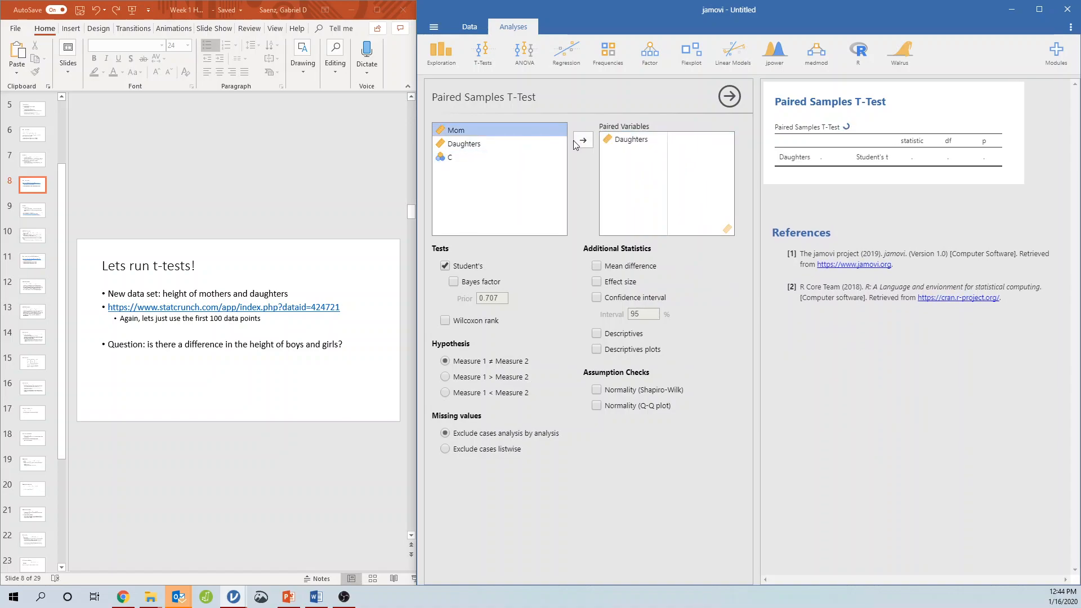
pyautogui.click(584, 141)
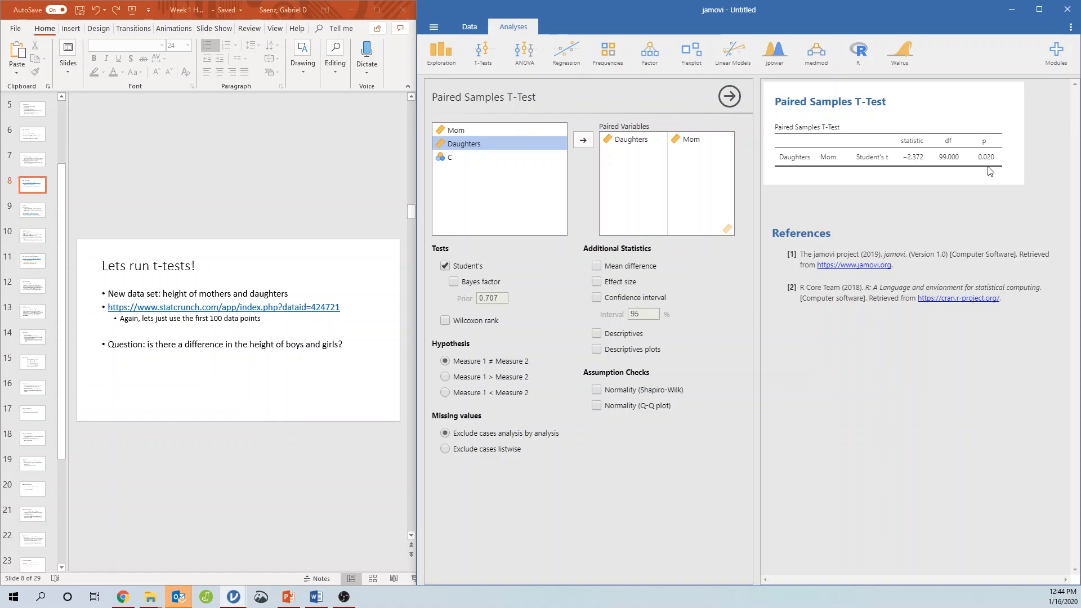
# Clear the paired variables and pair them again with Mom first and Daughters second.
pyautogui.click(627, 141)
pyautogui.click(575, 145)
pyautogui.click(456, 130)
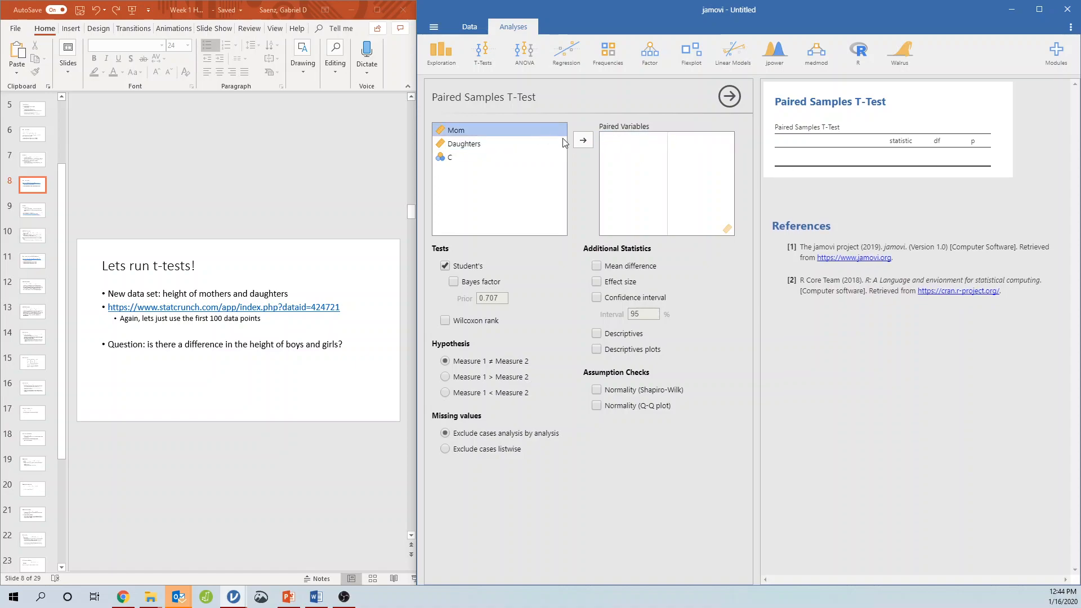
pyautogui.click(584, 141)
pyautogui.click(583, 140)
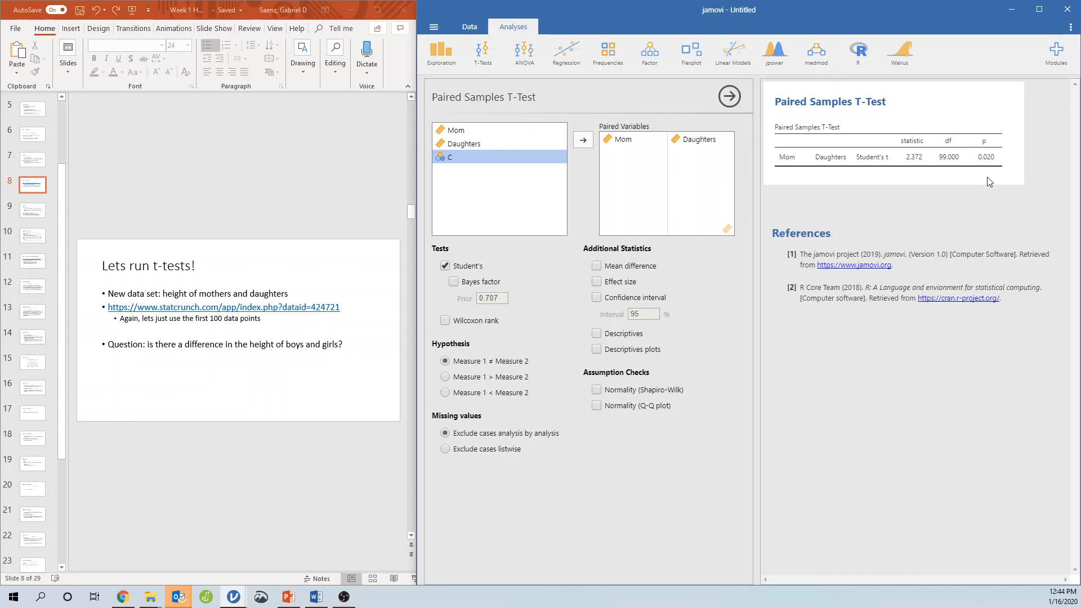
# Add the effect size, descriptives and descriptives plots to the paired t-test output.
pyautogui.click(628, 282)
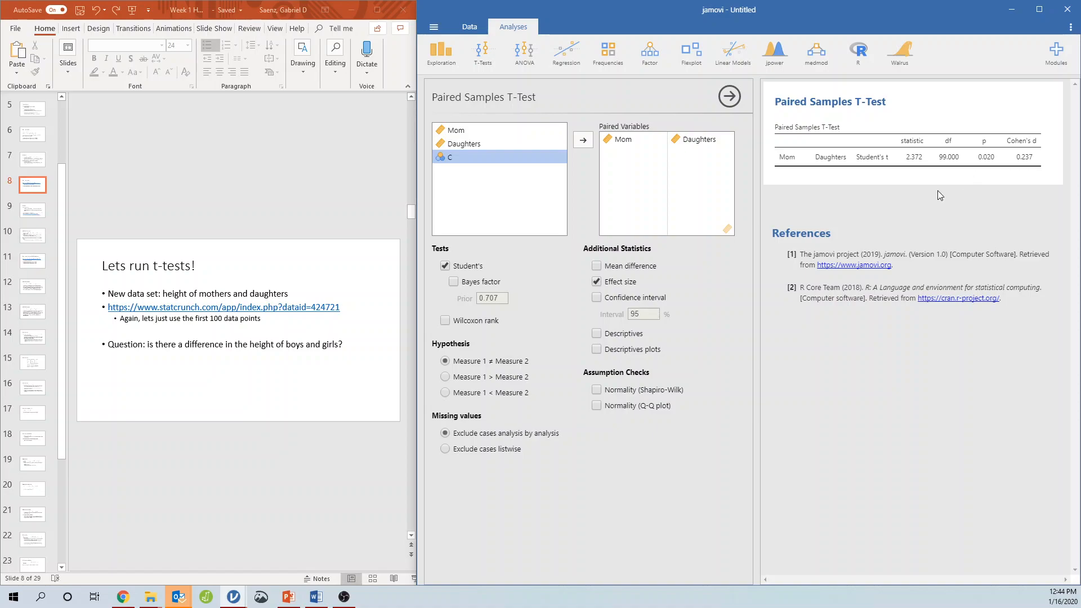
pyautogui.click(619, 334)
pyautogui.click(620, 349)
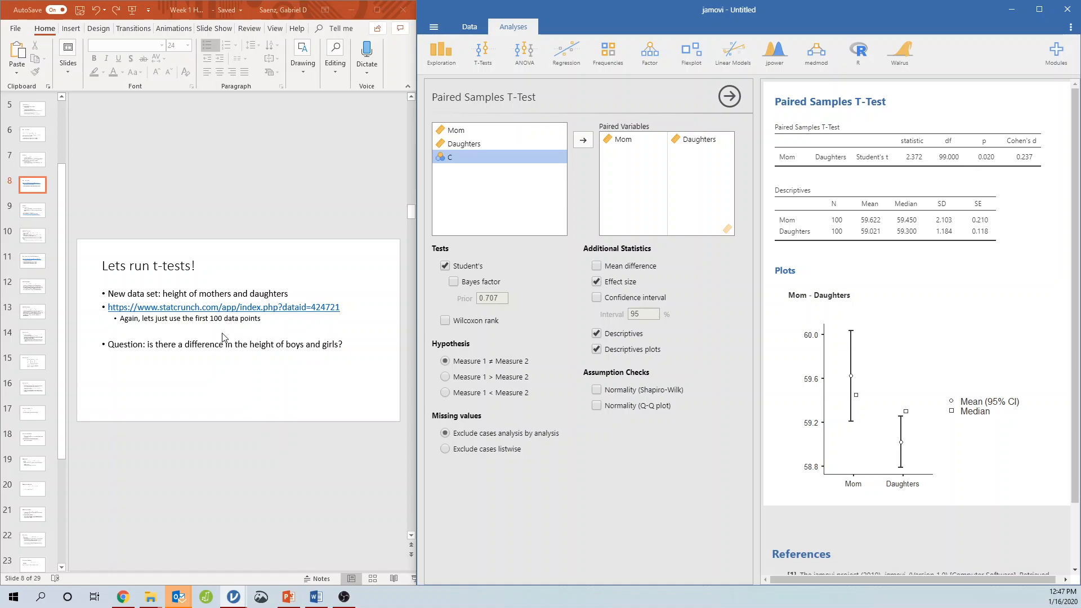
# In PowerPoint, maximize the Answer slide and examine the reported means, t, p and d values for the paired samples t-test.
pyautogui.scroll(-1, 238, 229)
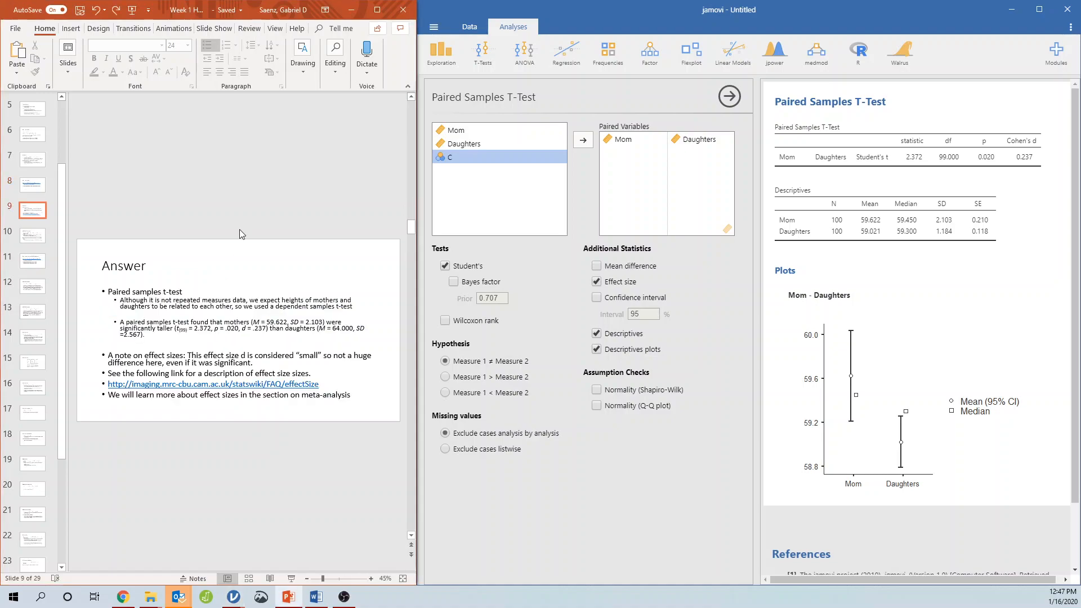
pyautogui.doubleClick(241, 15)
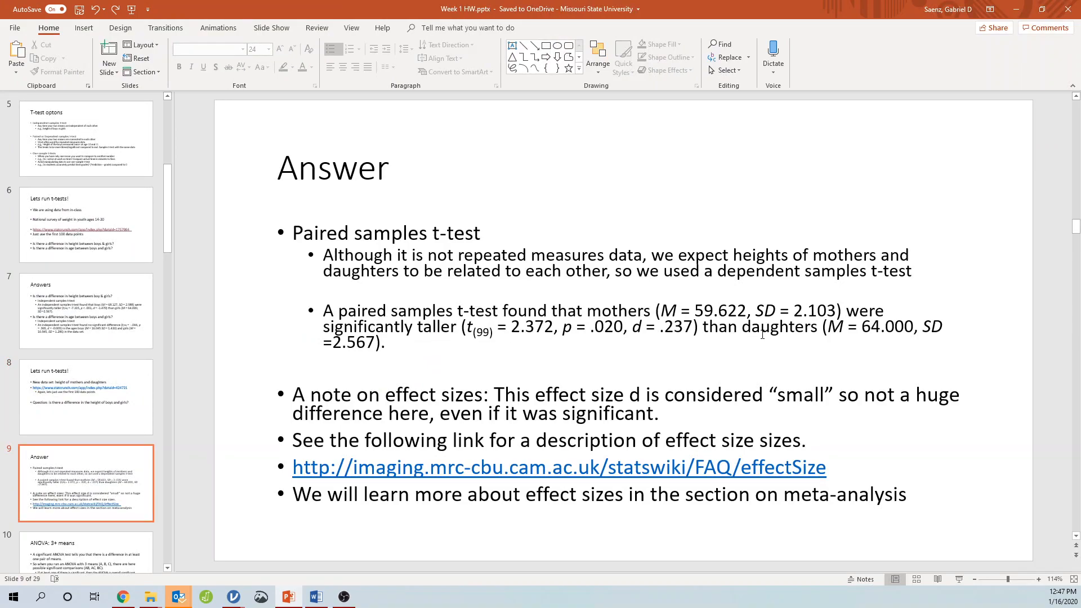
pyautogui.moveTo(667, 311); pyautogui.dragTo(943, 327)
pyautogui.click(473, 328)
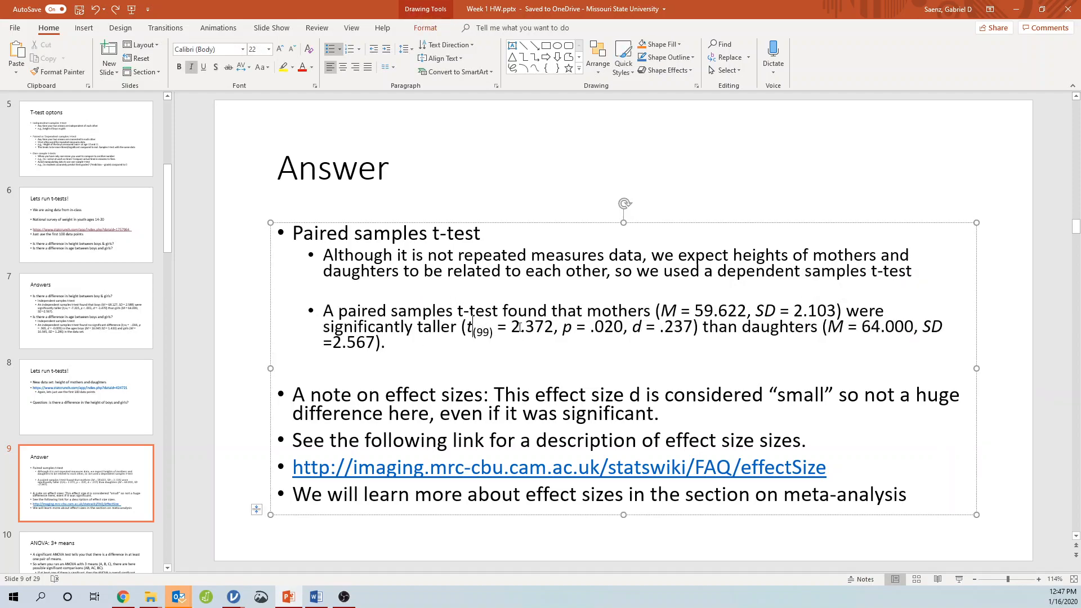
pyautogui.moveTo(474, 328); pyautogui.dragTo(633, 327)
pyautogui.click(631, 353)
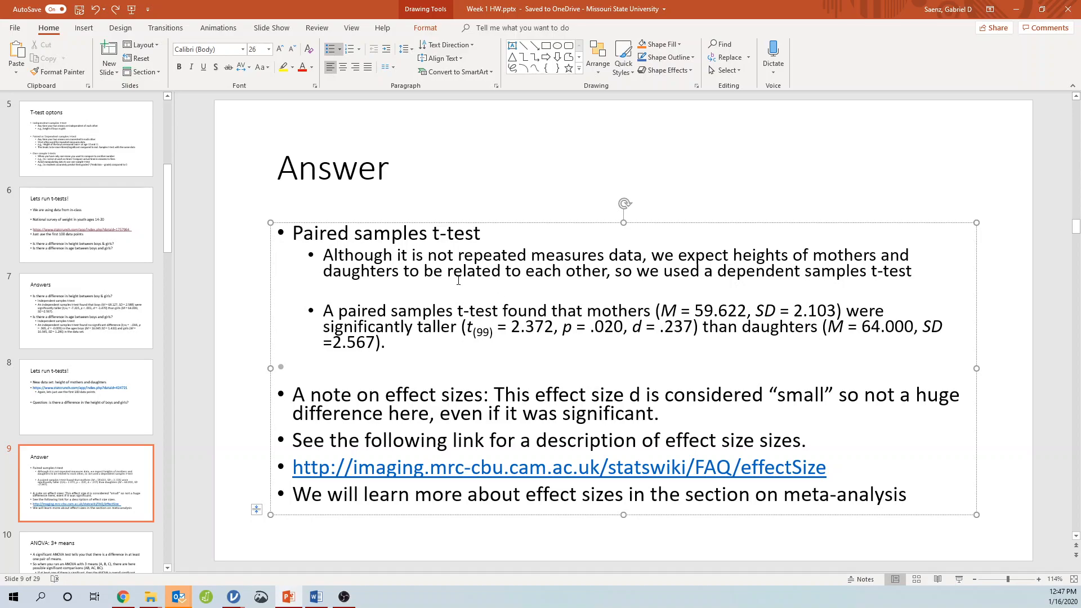
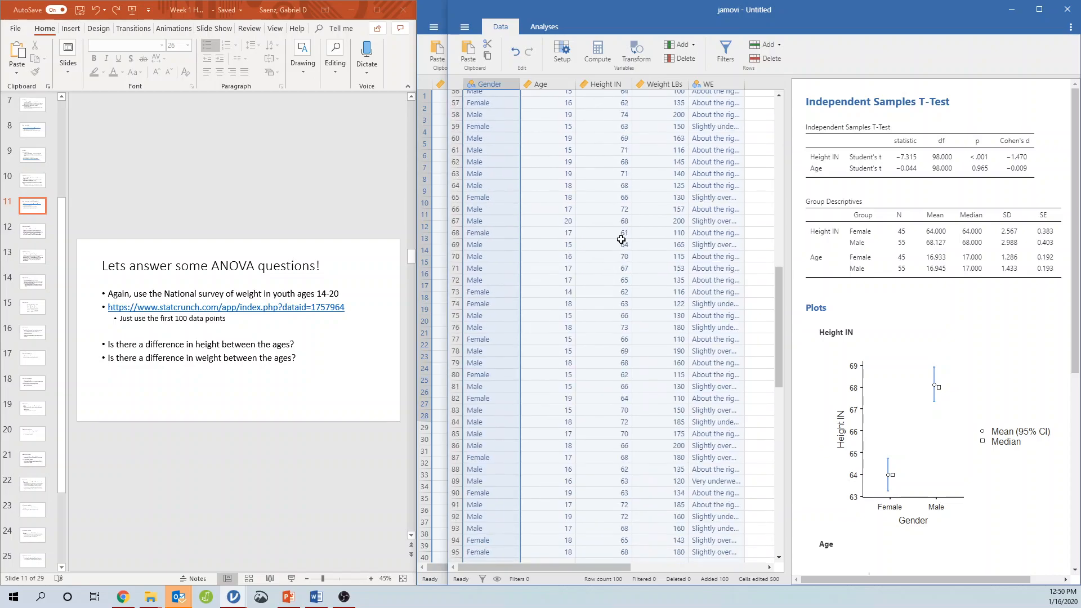
# In jamovi's survey data, start an ANOVA with Height IN as the dependent variable and try to assign Age as a fixed factor.
pyautogui.scroll(15, 579, 370)
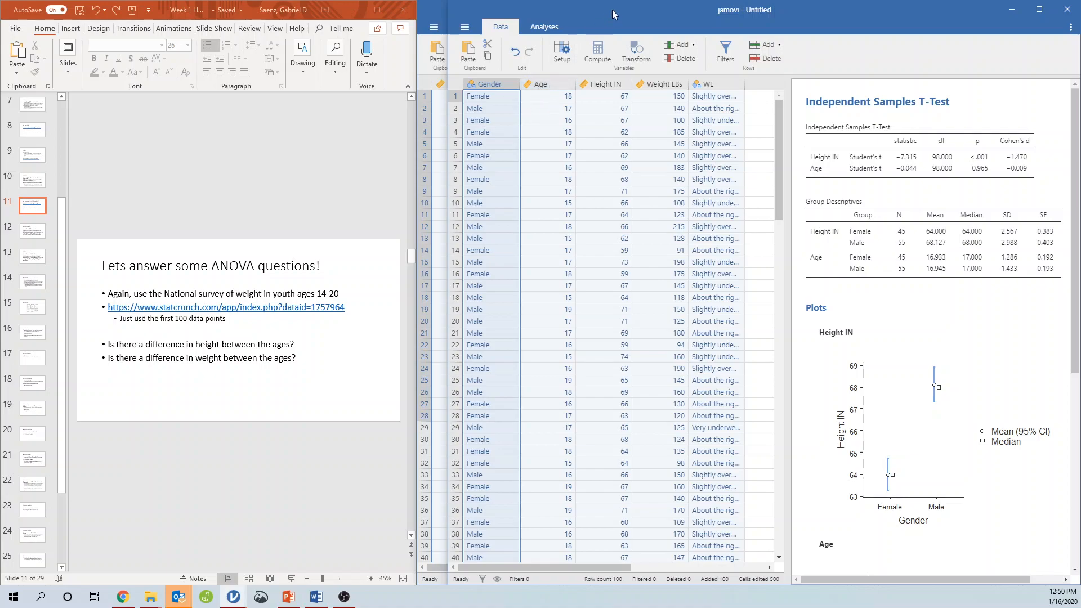
pyautogui.click(560, 28)
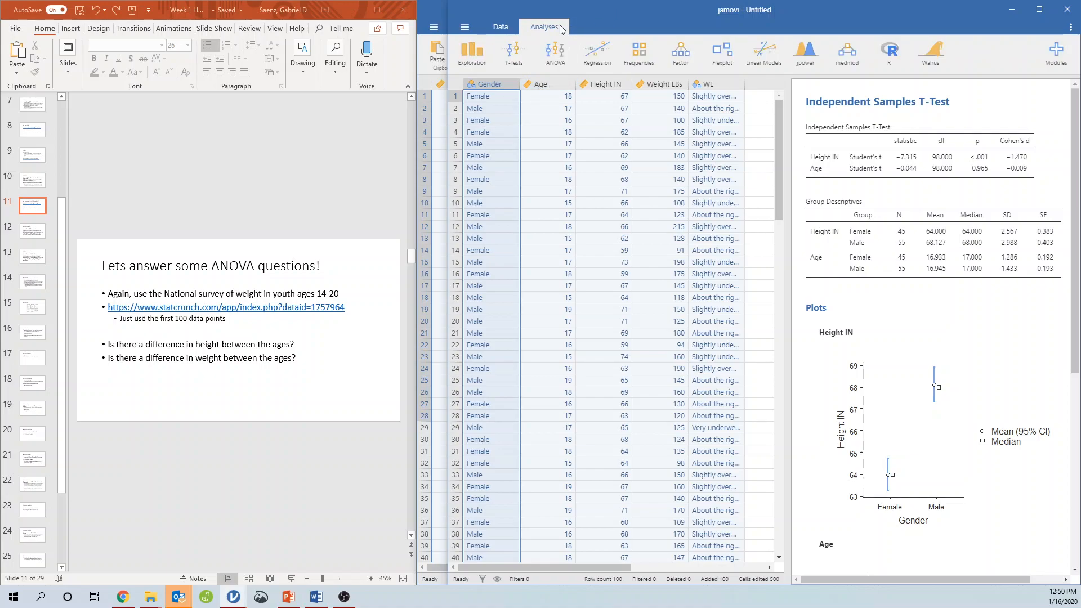
pyautogui.click(561, 52)
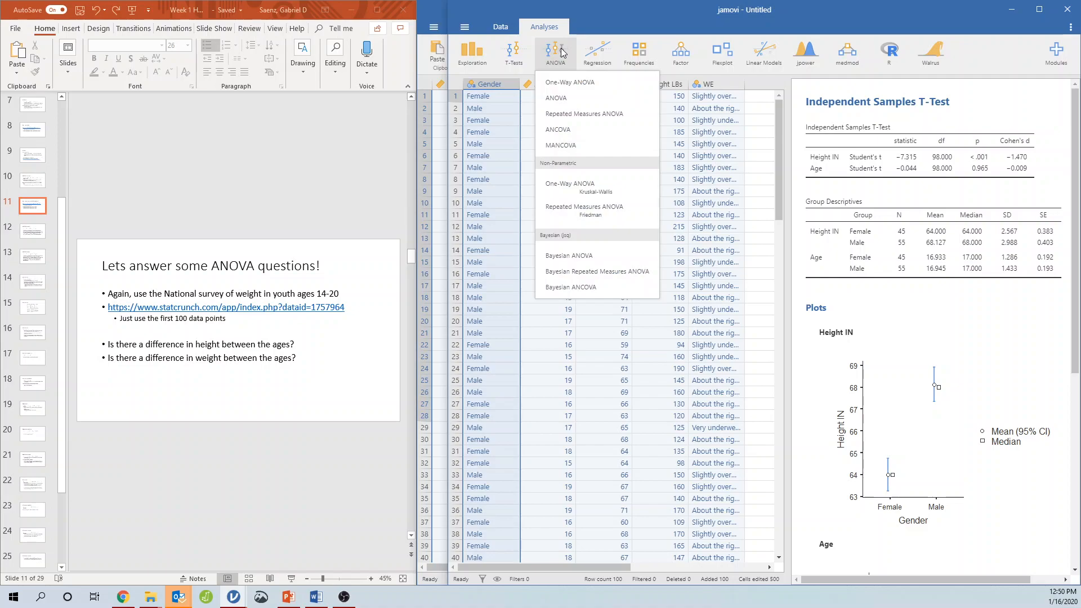
pyautogui.click(570, 97)
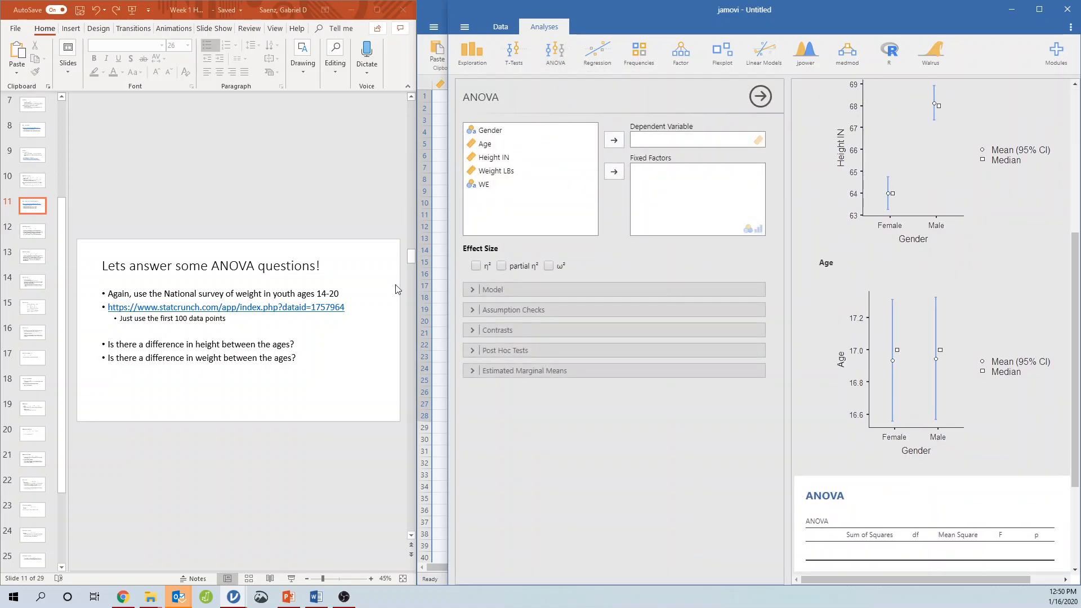
pyautogui.click(530, 159)
pyautogui.click(614, 142)
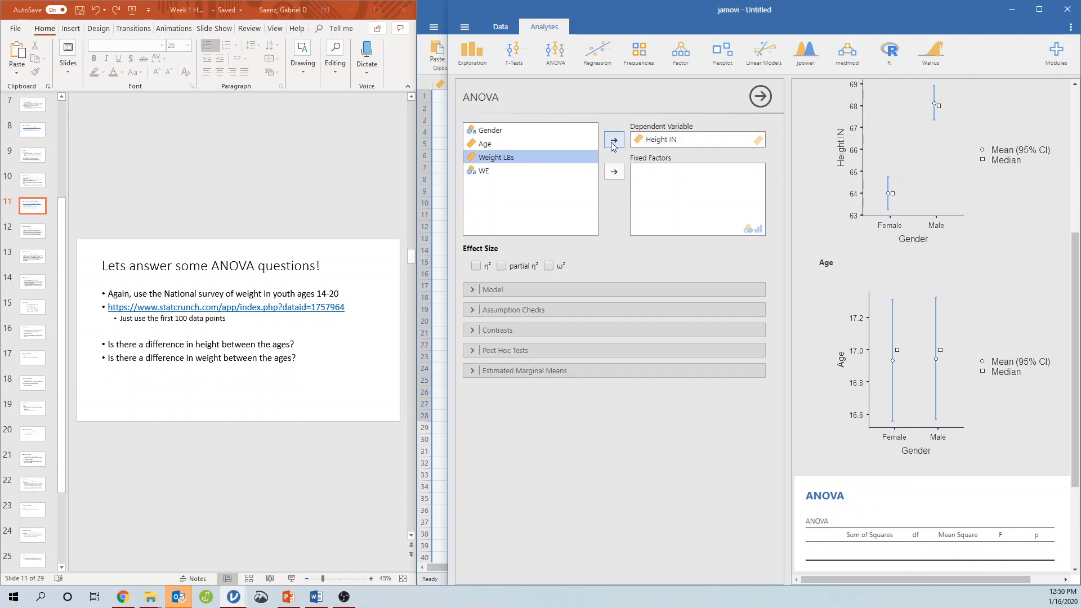
pyautogui.click(558, 145)
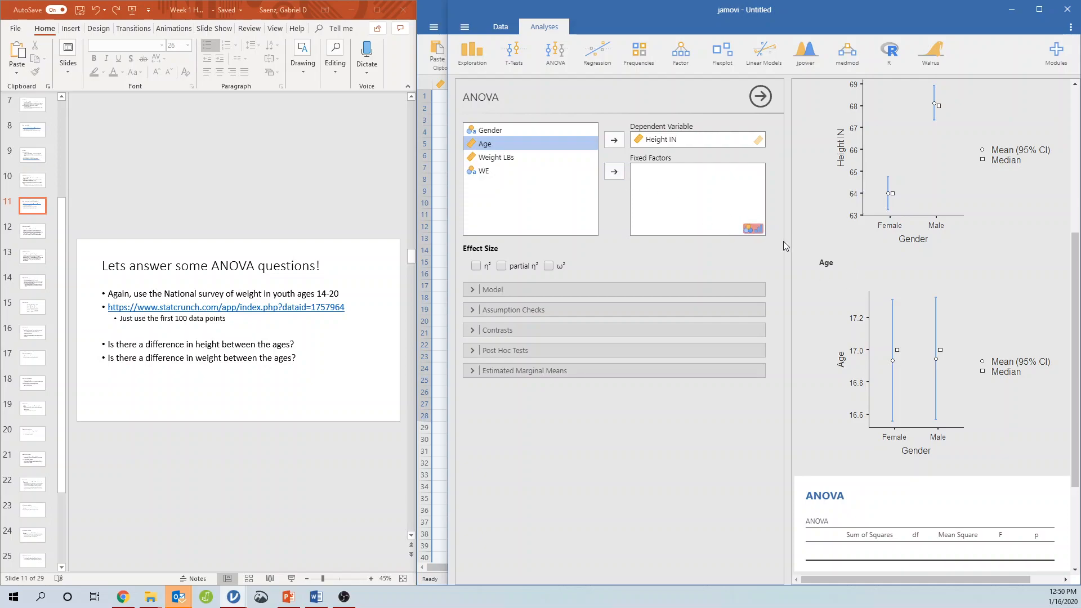
pyautogui.click(613, 170)
# Change the Age variable's measure type to Nominal, check its levels, and close the variable settings.
pyautogui.click(501, 27)
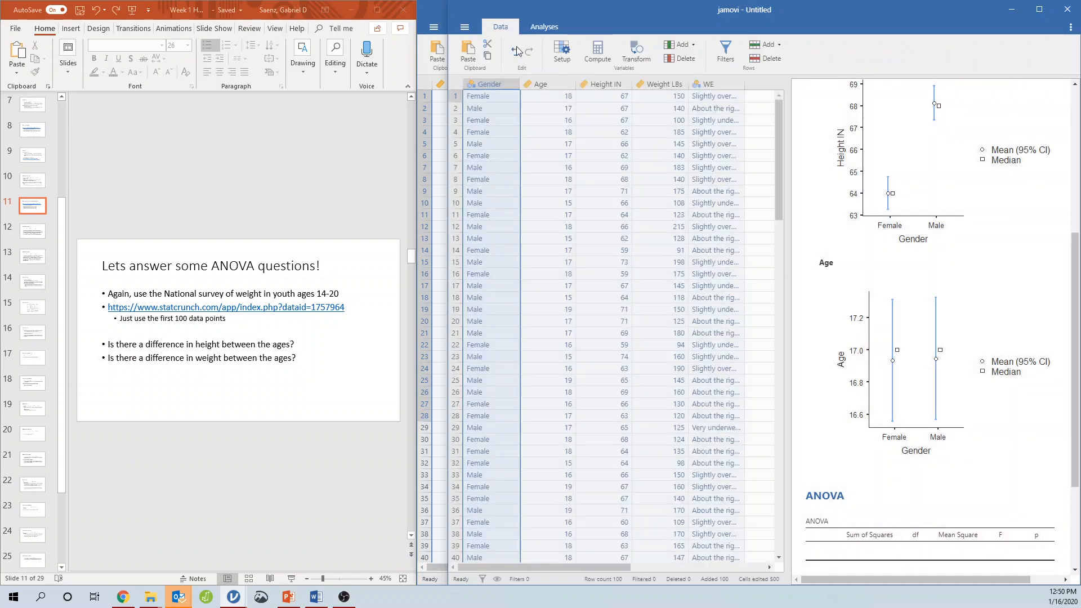
pyautogui.doubleClick(542, 84)
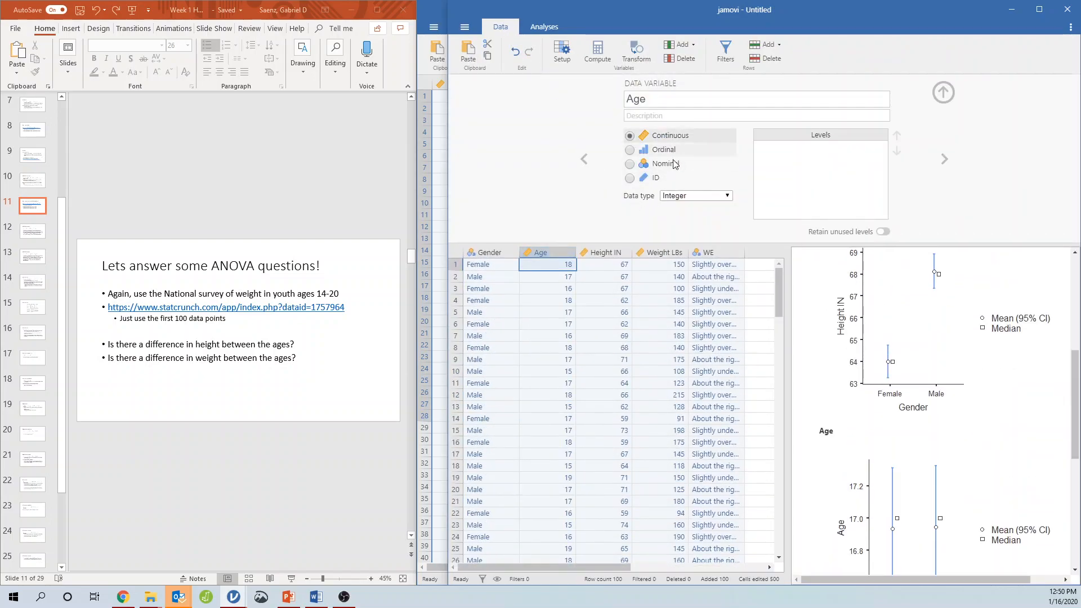
pyautogui.click(672, 165)
pyautogui.scroll(-2, 847, 193)
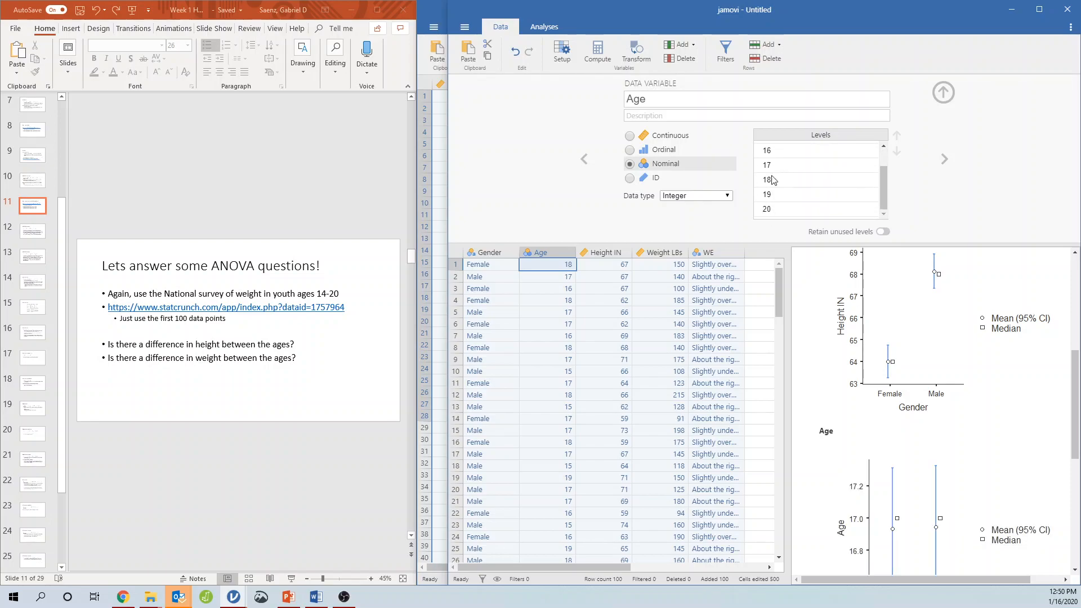
pyautogui.scroll(2, 784, 184)
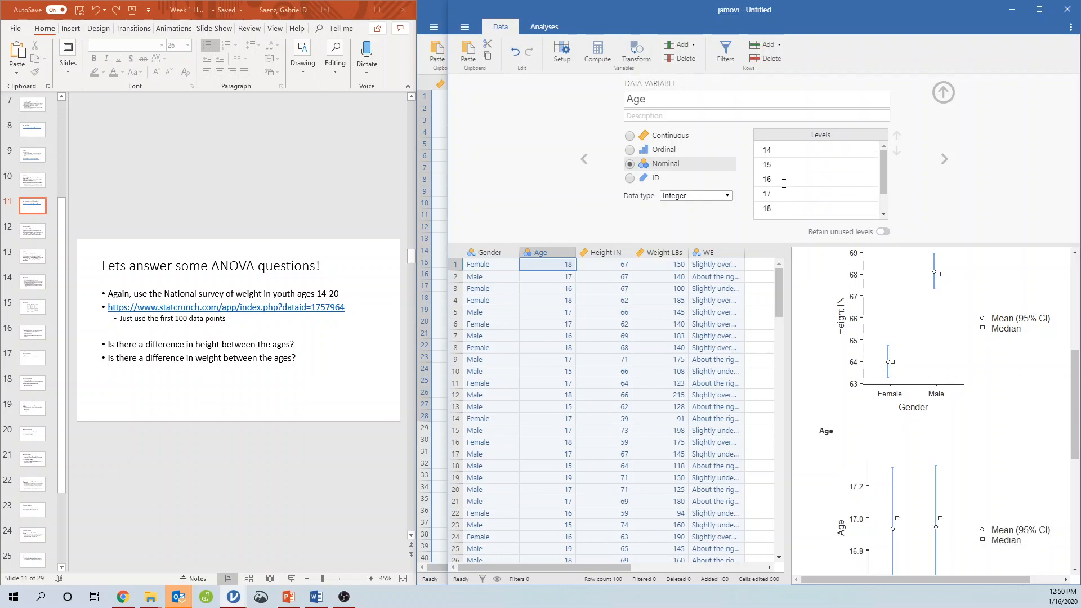
pyautogui.click(943, 96)
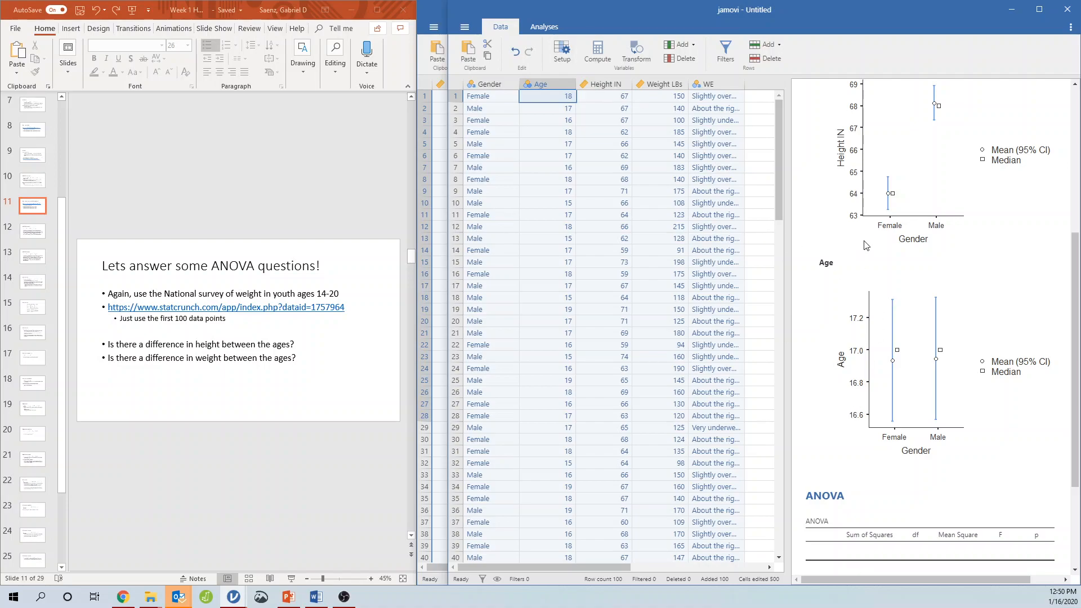
# Reopen the existing ANOVA, assign Age as its fixed factor, and turn on the η² effect size.
pyautogui.click(919, 193)
pyautogui.scroll(2, 945, 219)
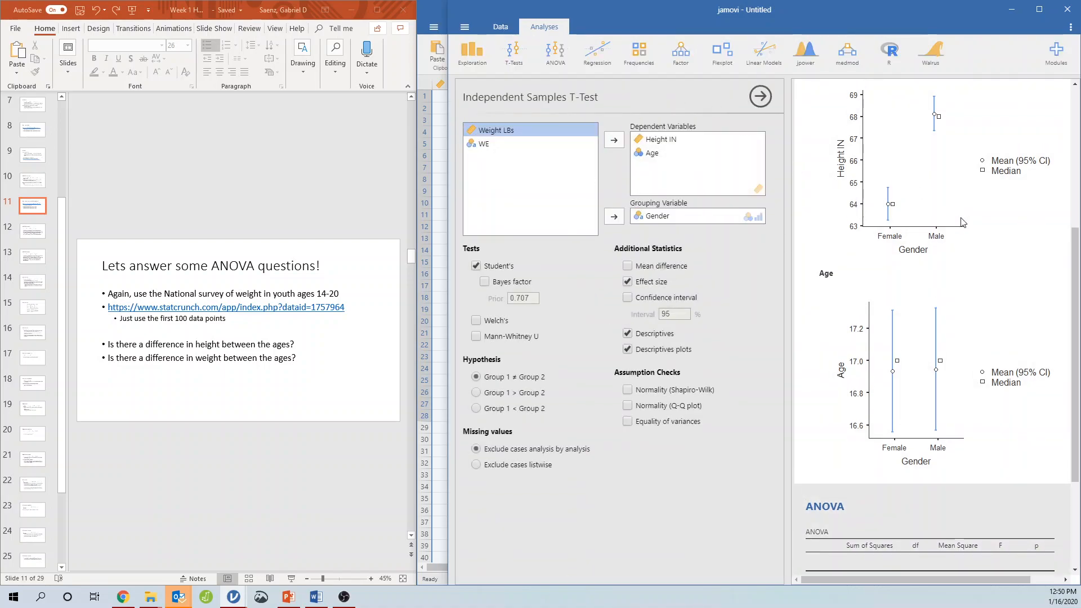
pyautogui.scroll(-5, 954, 226)
pyautogui.click(954, 387)
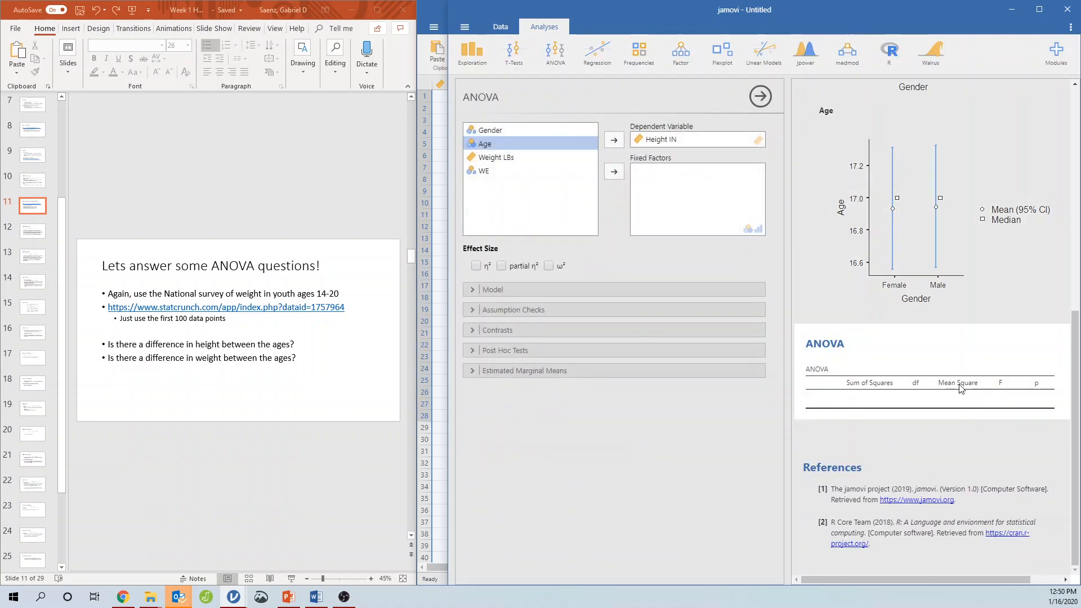
pyautogui.click(613, 171)
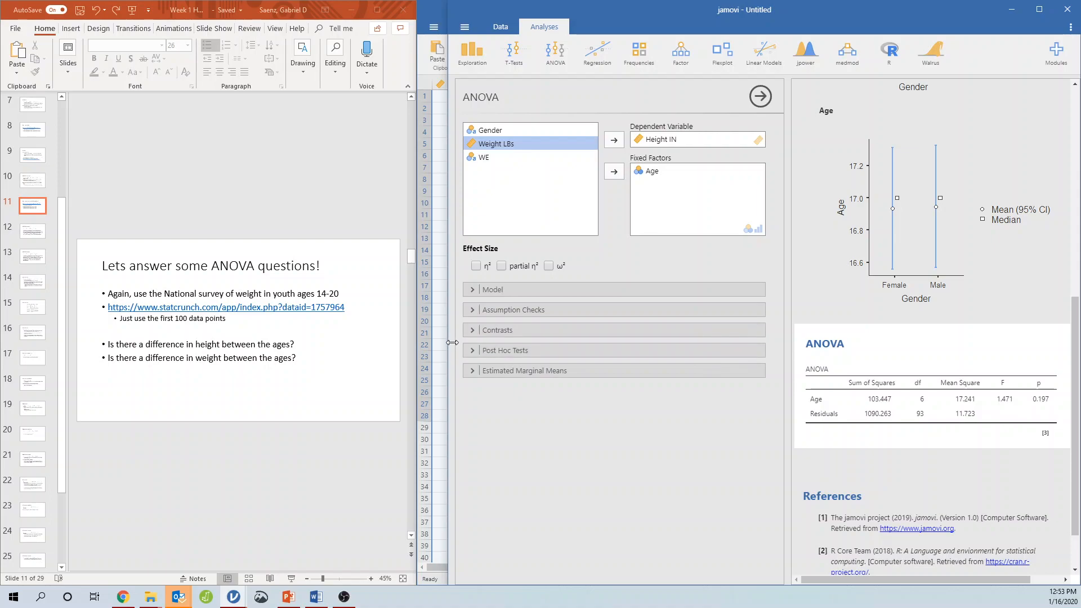
pyautogui.moveTo(448, 347); pyautogui.dragTo(416, 348)
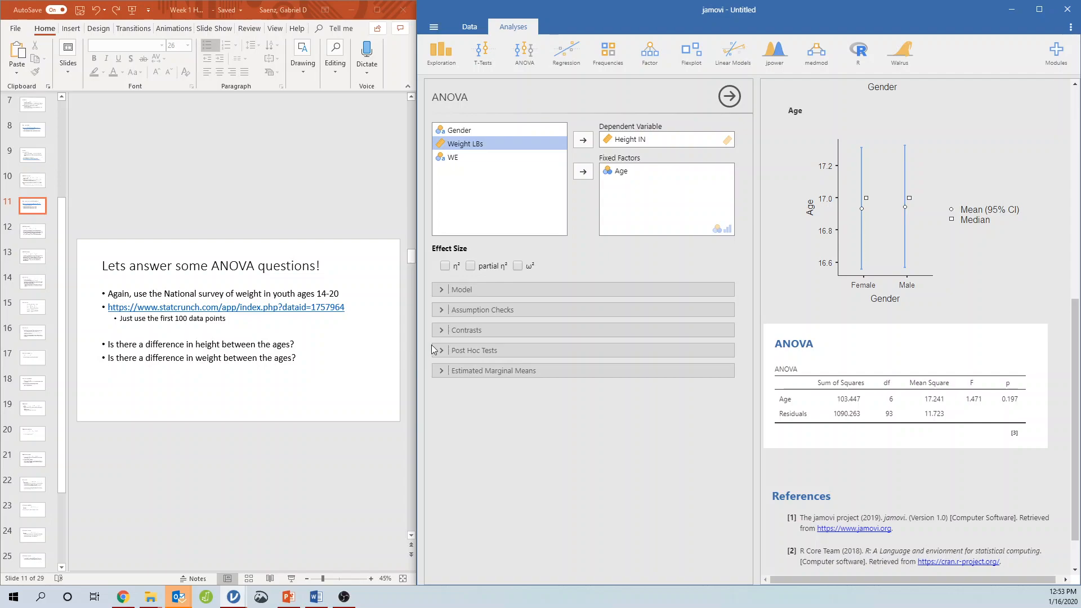
pyautogui.click(445, 265)
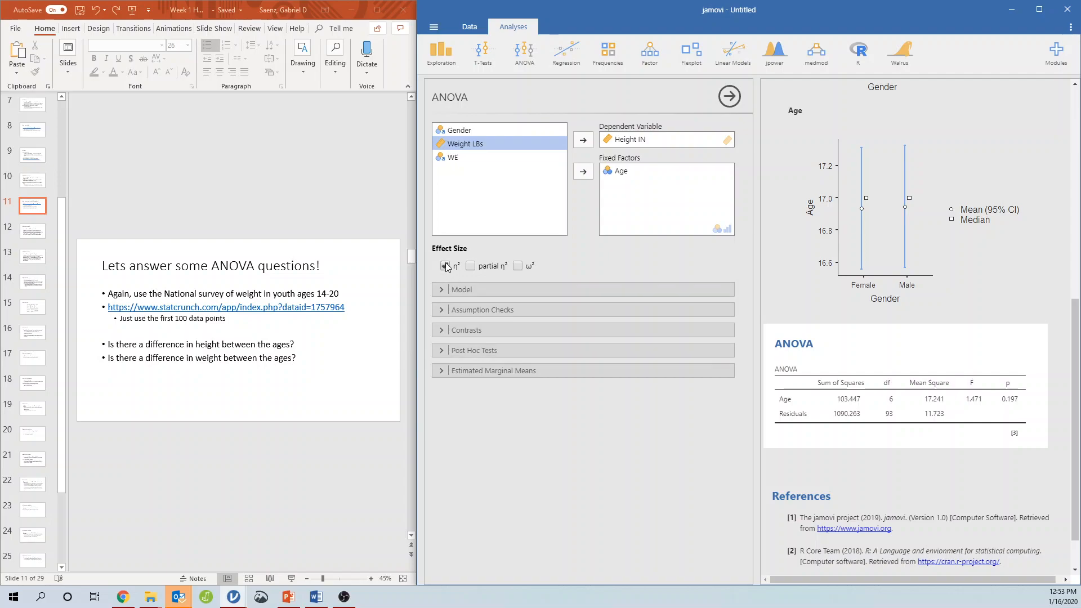
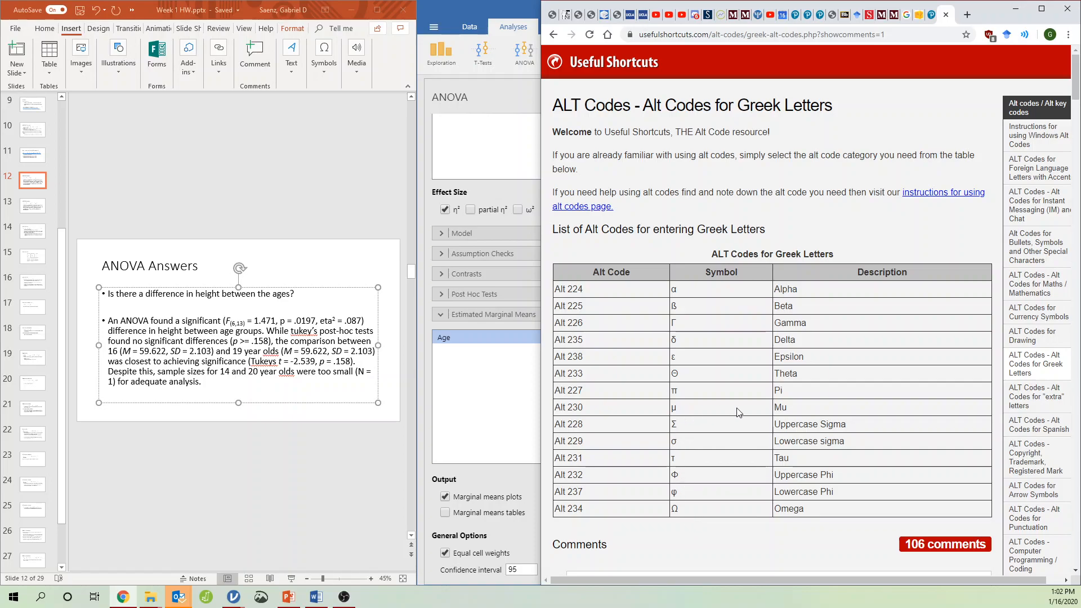
# Return to the web search results, search for "windows eta alt code eta" and read the answer to "How do I write ETA in Word?".
pyautogui.click(553, 35)
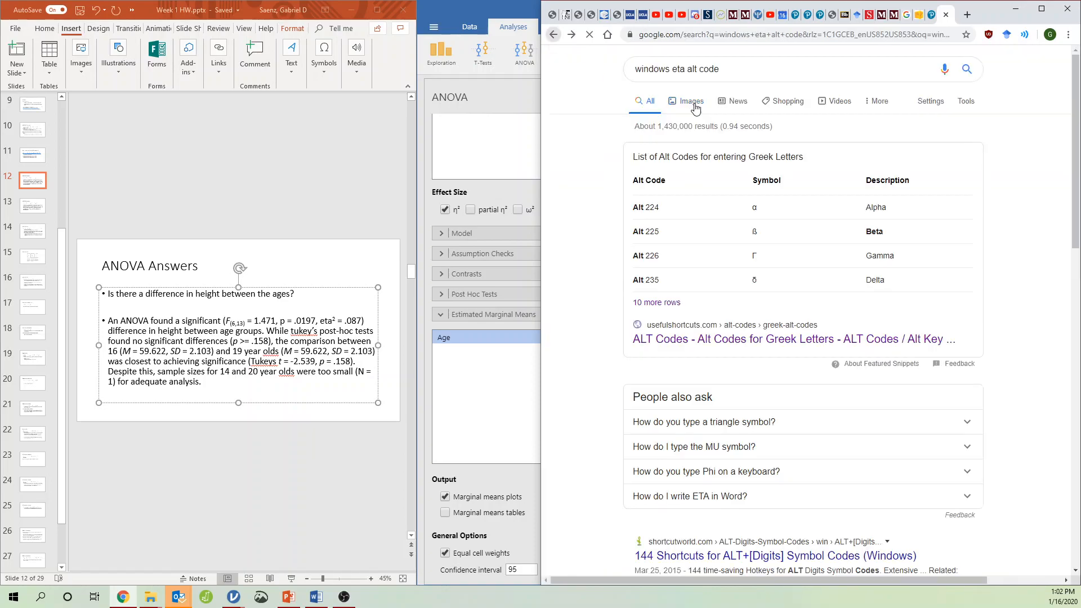
pyautogui.click(744, 66)
pyautogui.write('eta')
pyautogui.press('Return')
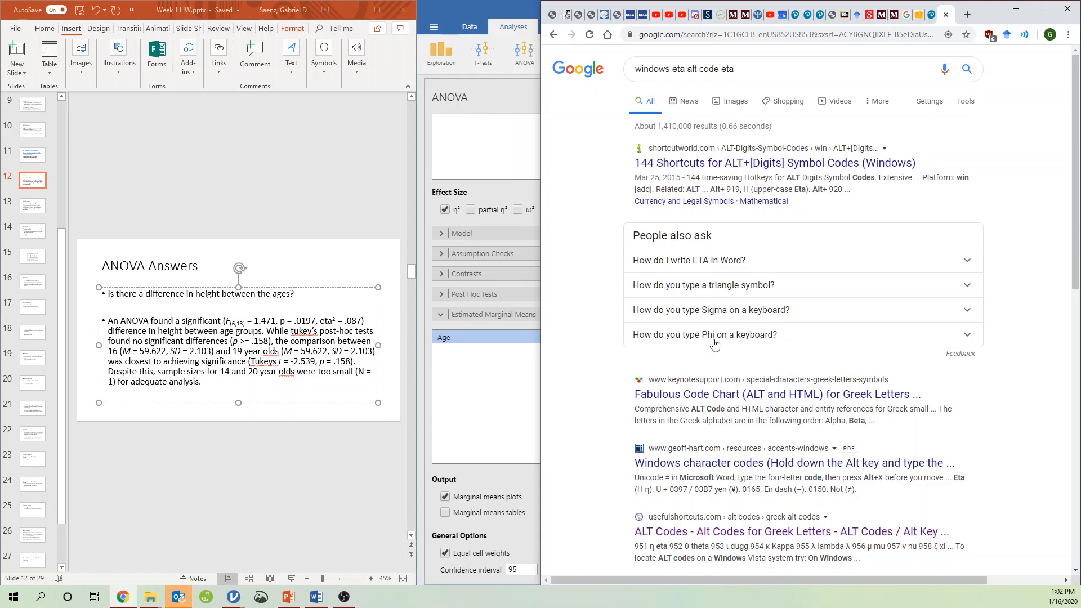
pyautogui.click(775, 260)
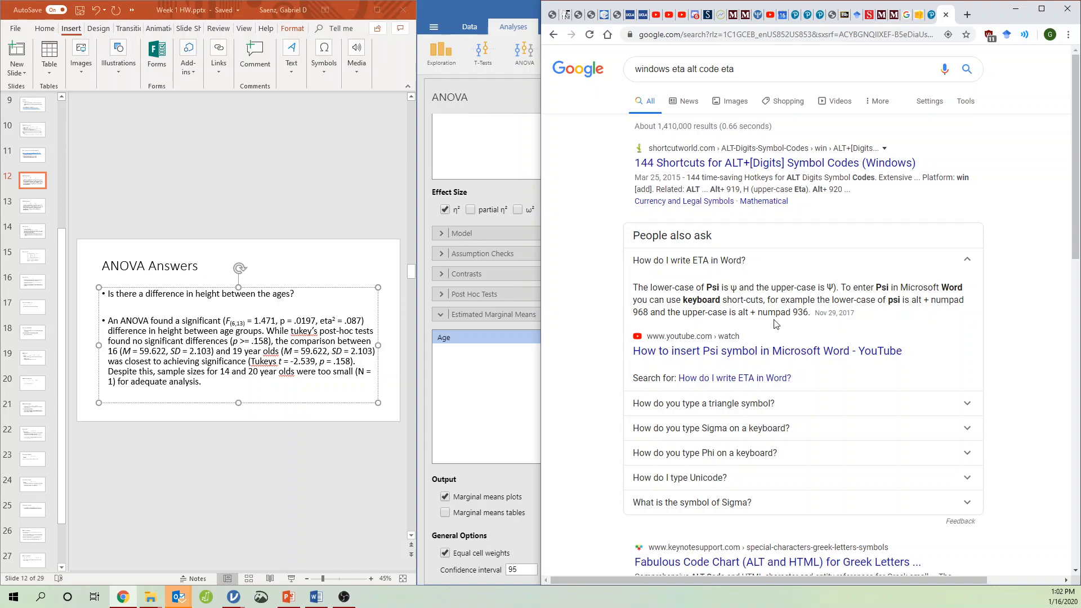
# In PowerPoint, try inserting the symbol Ψ before eta² in the ANOVA answer and remove it again.
pyautogui.click(333, 321)
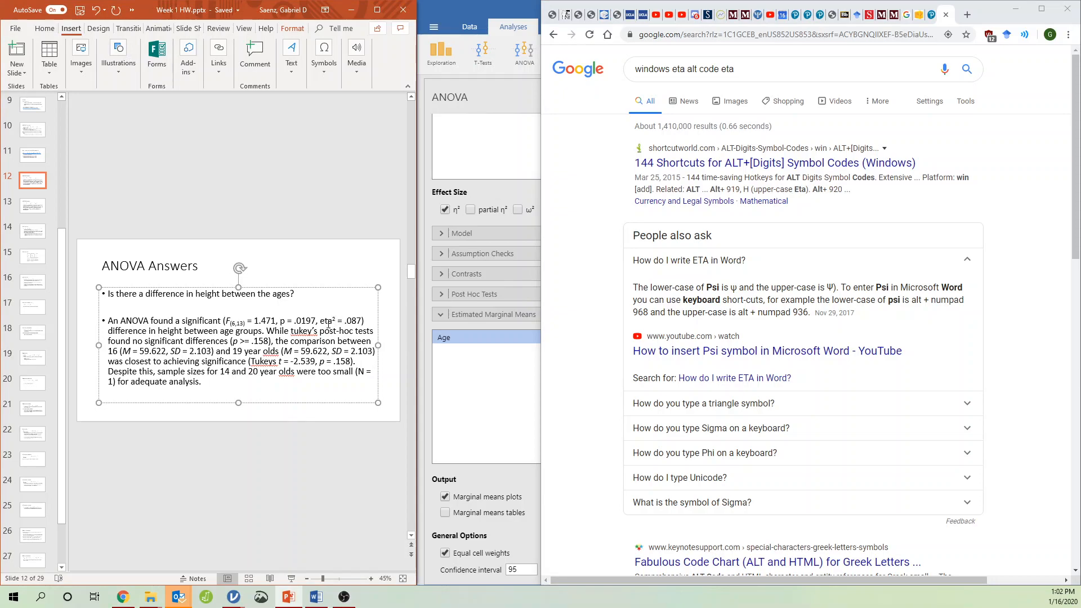
pyautogui.press('alt')
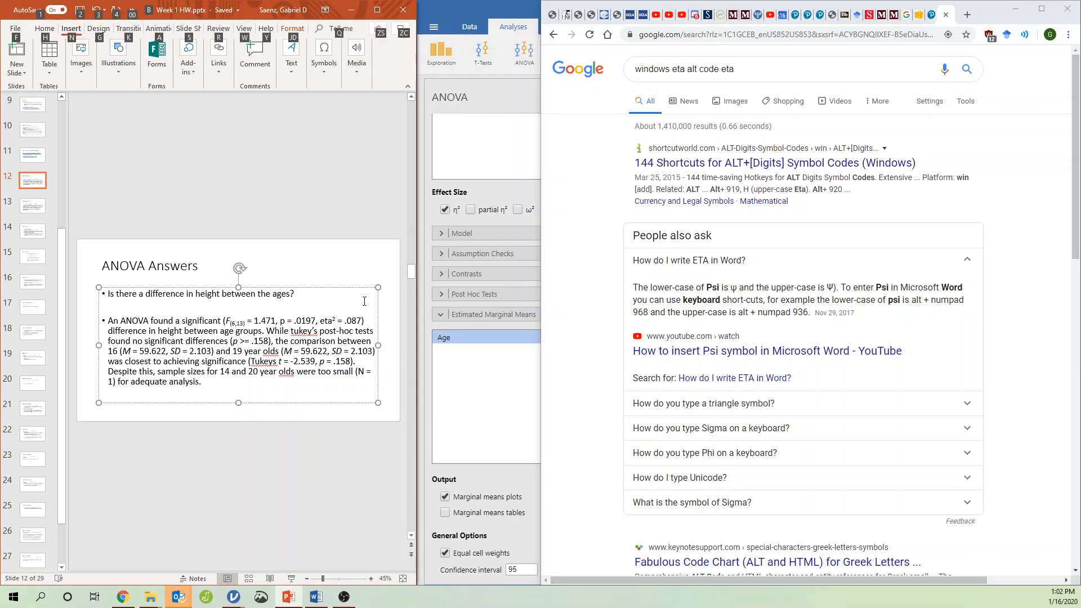
pyautogui.write('Ψ')
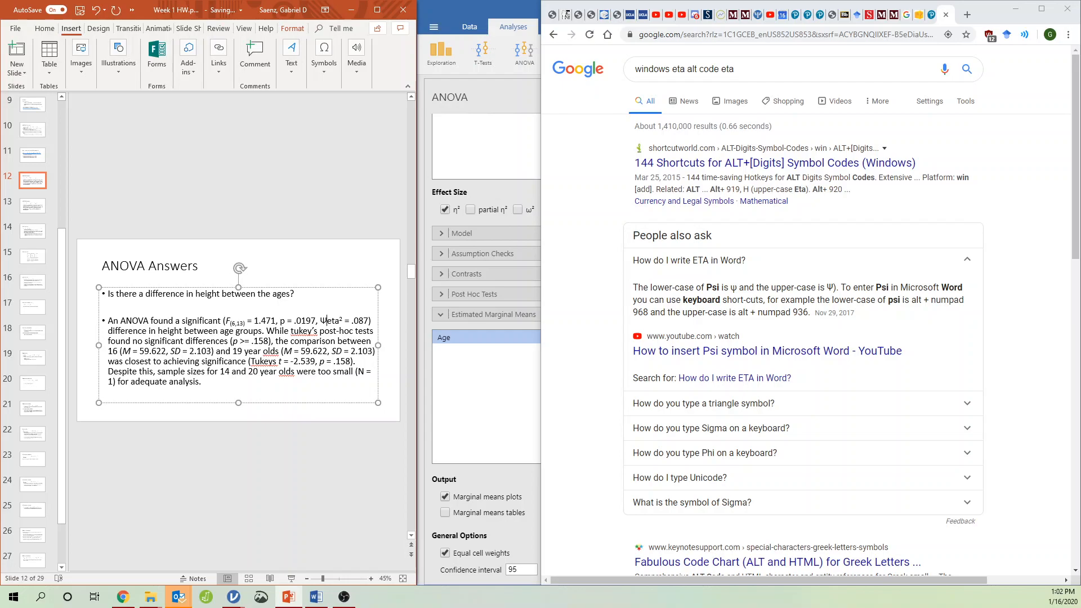
pyautogui.press('BackSpace')
# In the browser, open the "144 Shortcuts for ALT+[Digits] Symbol Codes (Windows)" page and look through its Greek Alphabet section.
pyautogui.click(781, 164)
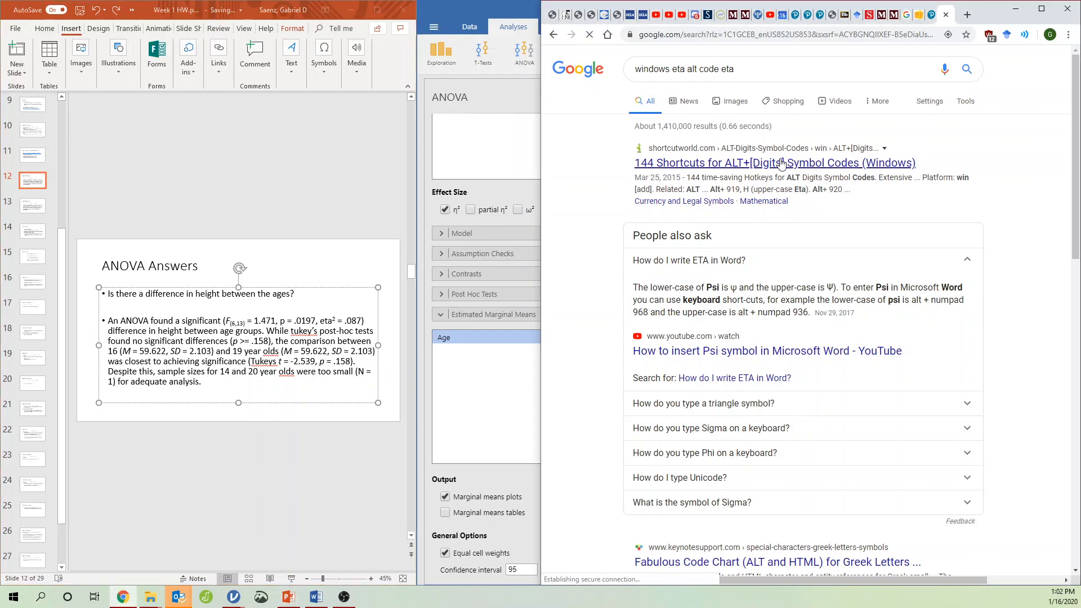
pyautogui.scroll(-2, 732, 343)
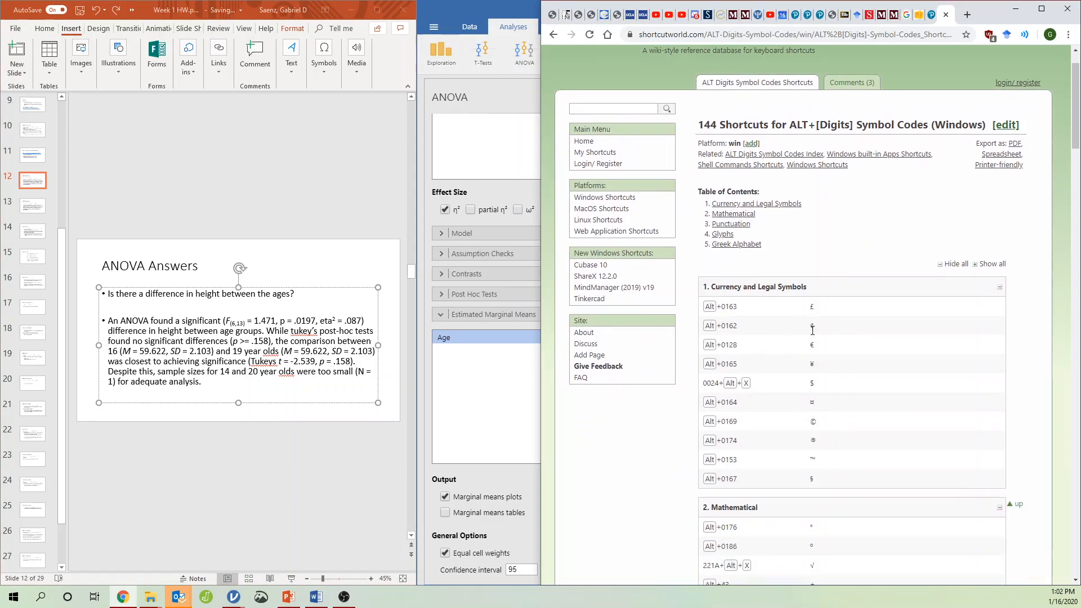
pyautogui.scroll(-7, 809, 487)
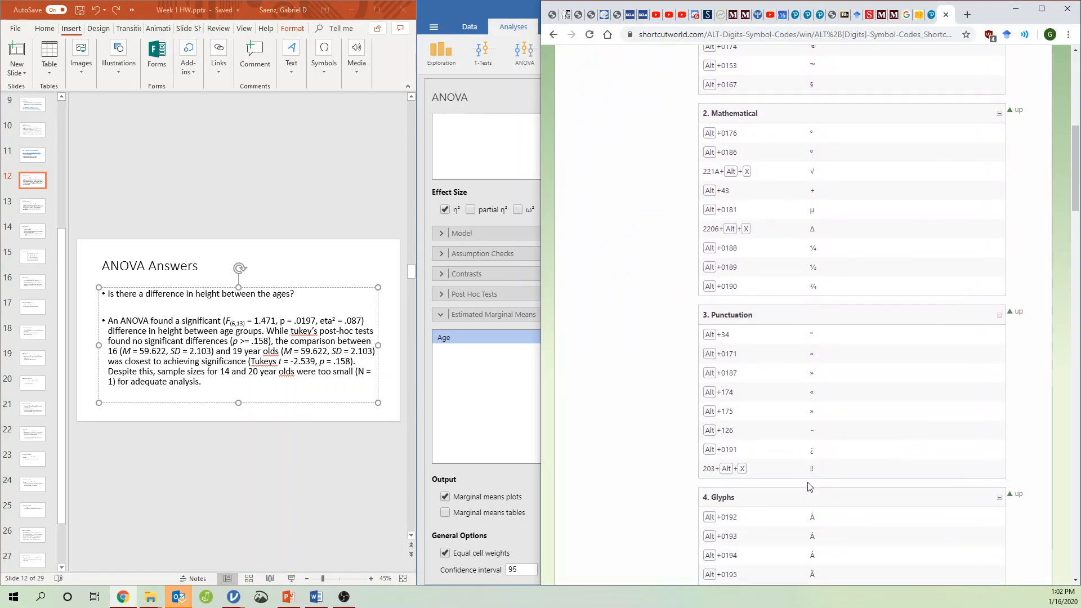
pyautogui.scroll(-7, 809, 487)
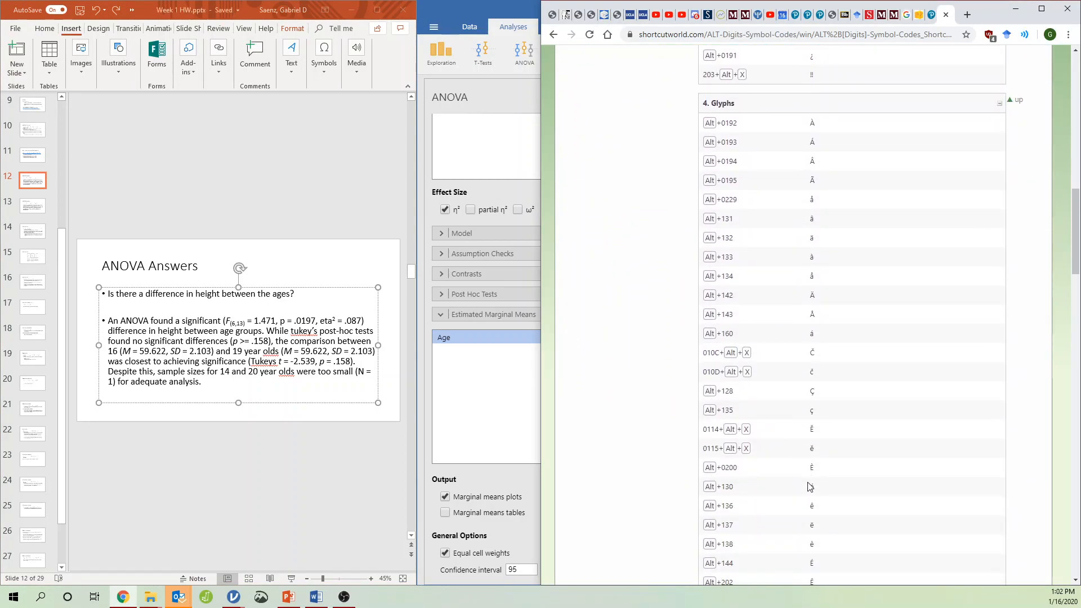
pyautogui.scroll(-14, 810, 487)
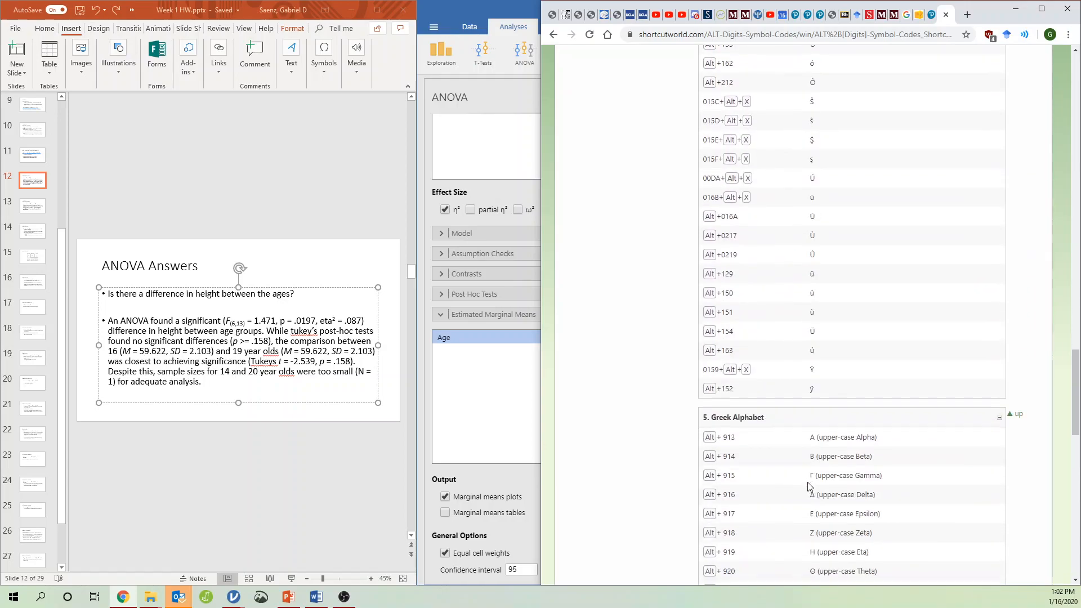
pyautogui.scroll(-5, 810, 487)
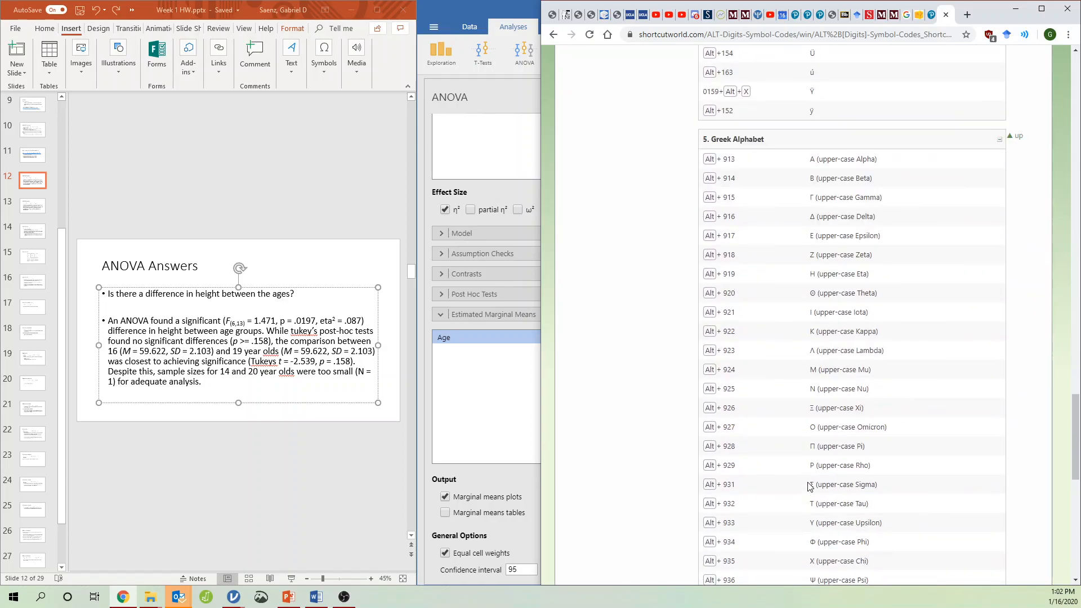
pyautogui.scroll(-2, 812, 309)
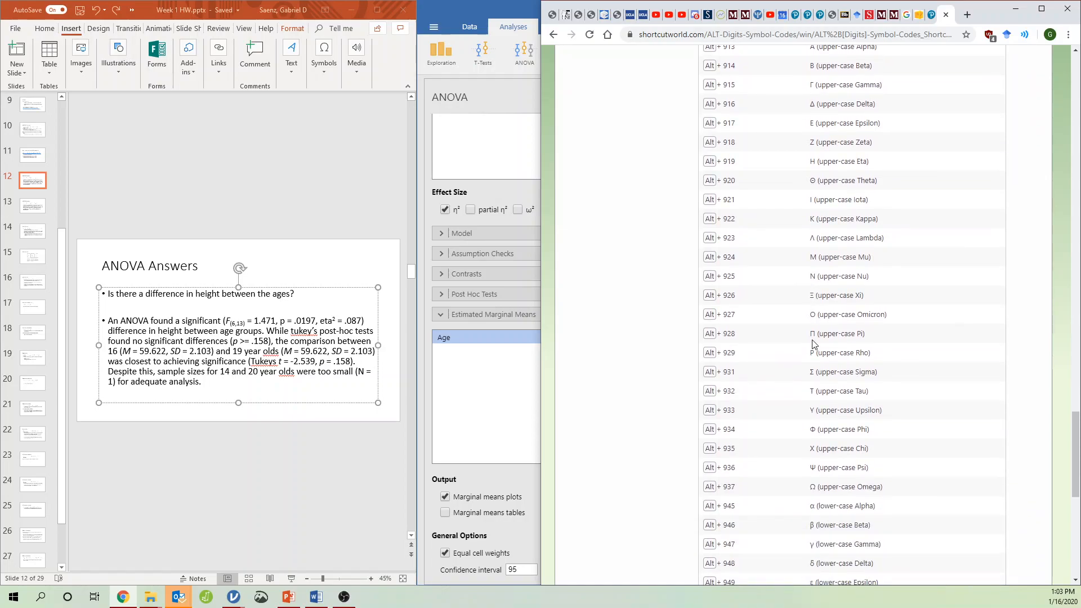
# Search the symbol codes page for "eta" and step through the matches to the lower-case Eta entry.
pyautogui.hotkey('ctrl', 'f')
pyautogui.write('eta')
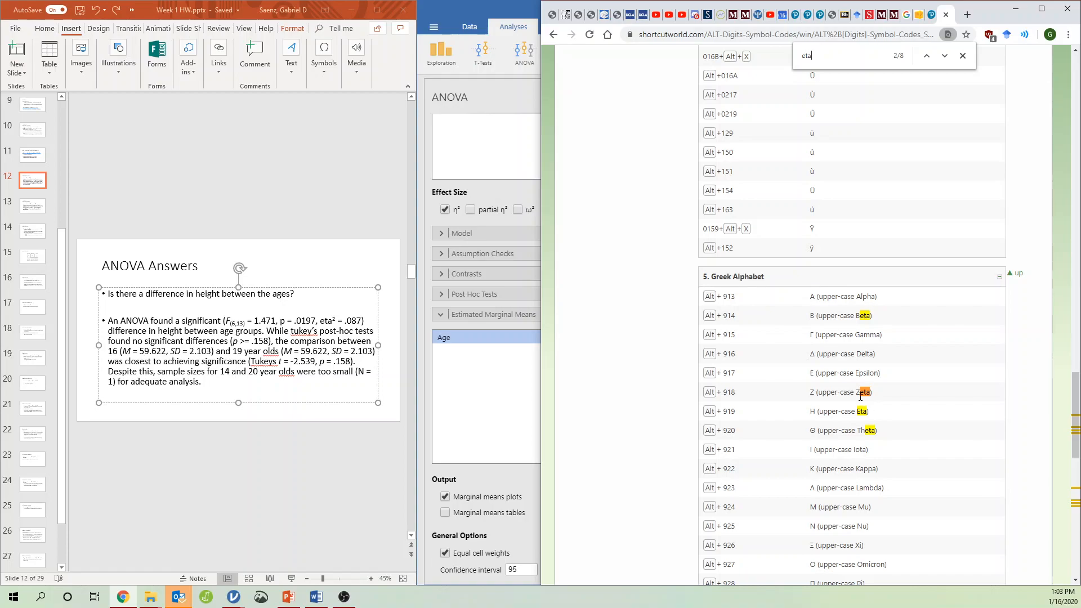
pyautogui.press('Return')
pyautogui.press('Return')
pyautogui.press('Return')
pyautogui.press('Return')
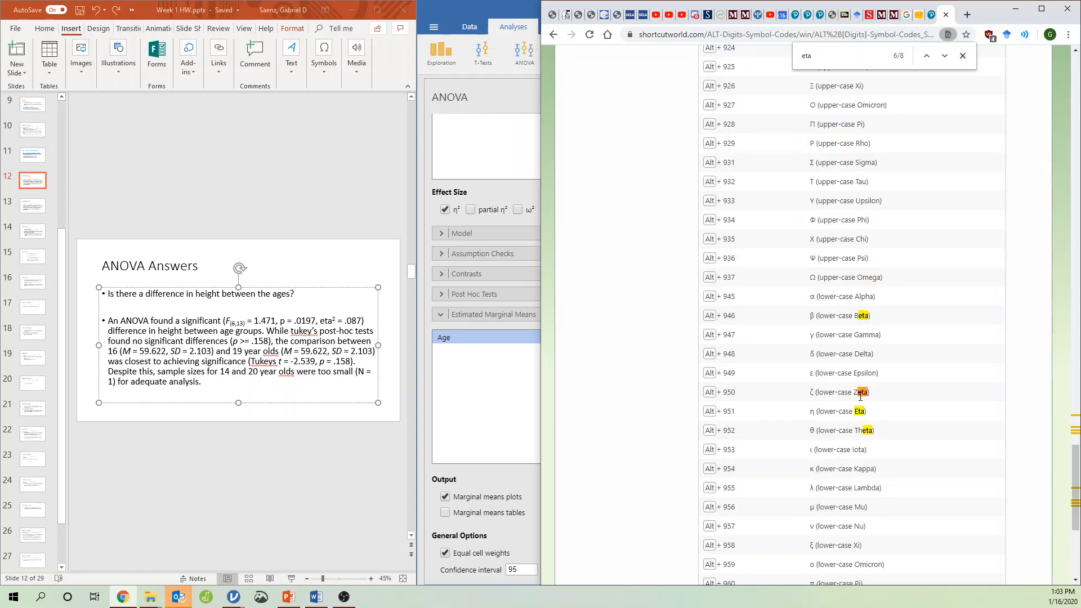
pyautogui.press('Return')
# In PowerPoint, try inserting a lower-case eta with alt code 951 before eta² and delete the inserted character.
pyautogui.click(319, 321)
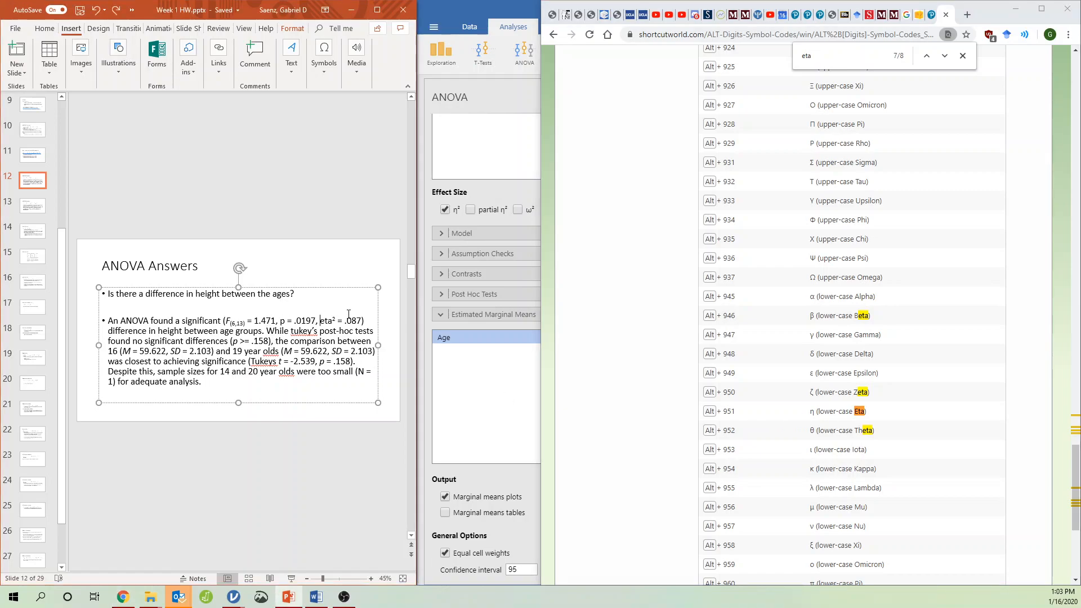
pyautogui.press('alt')
pyautogui.hotkey('alt', '9')
pyautogui.hotkey('alt', '5')
pyautogui.hotkey('alt', '1')
pyautogui.press('BackSpace')
# Italicize the p of "p = .0197" in the ANOVA answer, select the reported statistics, and maximize the PowerPoint window.
pyautogui.doubleClick(283, 321)
pyautogui.click(284, 324)
pyautogui.moveTo(231, 322); pyautogui.dragTo(346, 322)
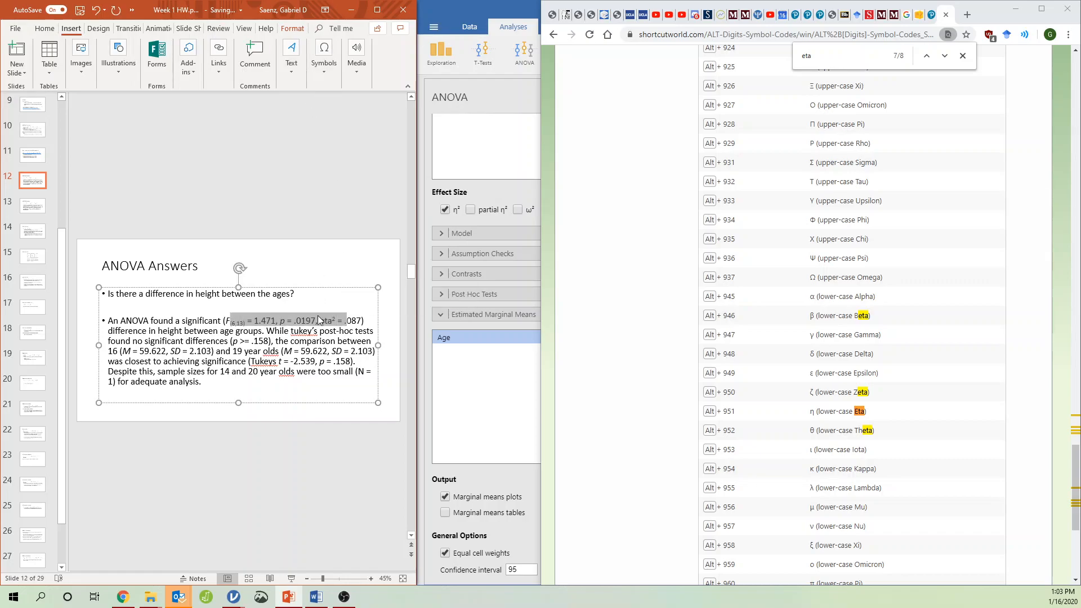
pyautogui.moveTo(257, 16); pyautogui.dragTo(286, 1)
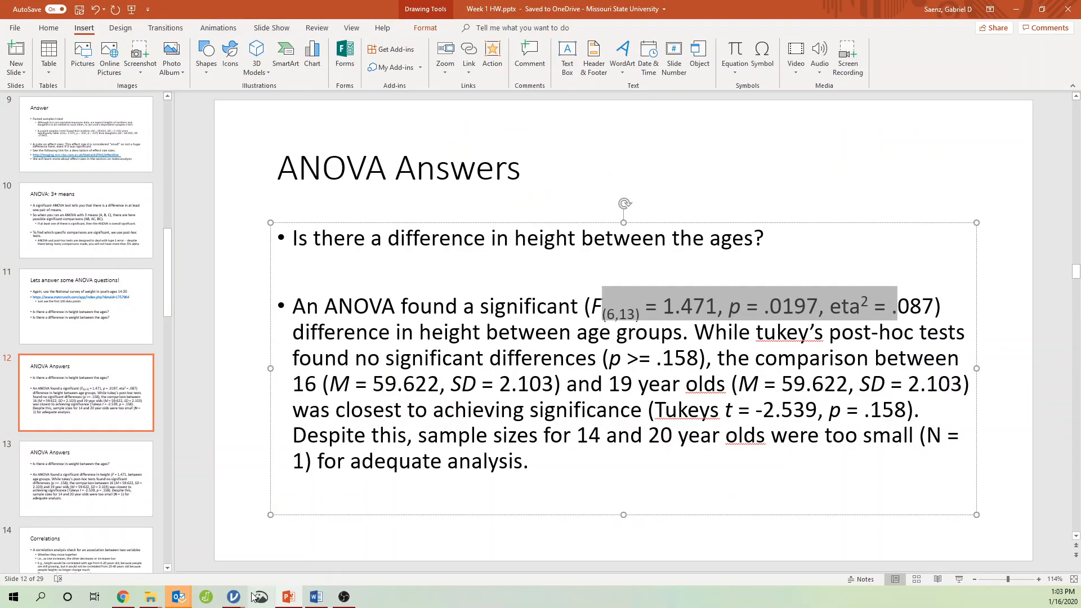
# Switch to the jamovi window with the Mom and Daughters data and view the paired samples t-test's results and settings.
pyautogui.moveTo(233, 596)
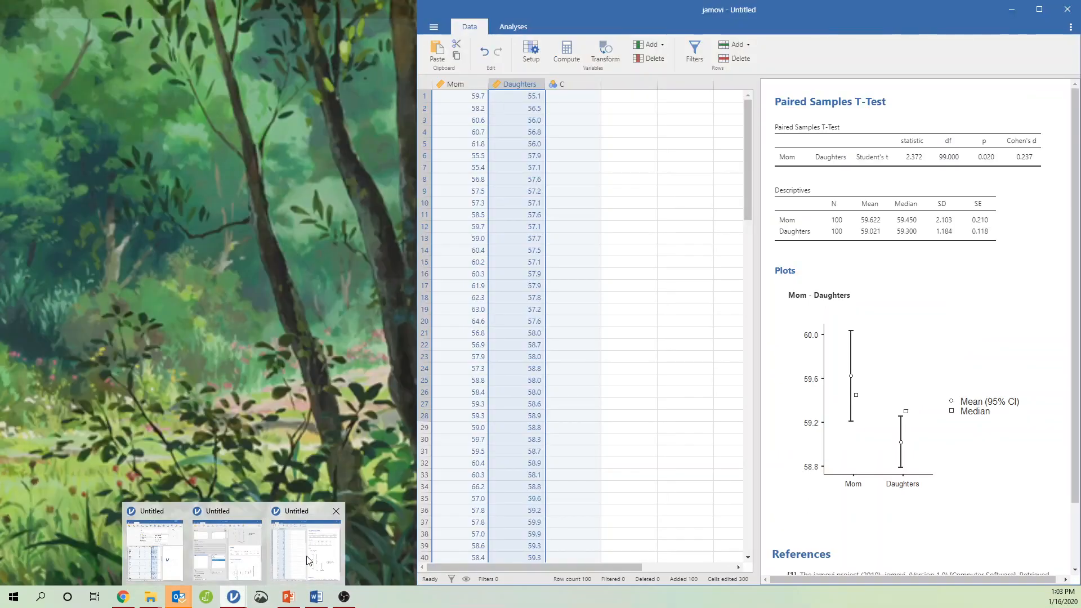
pyautogui.click(305, 559)
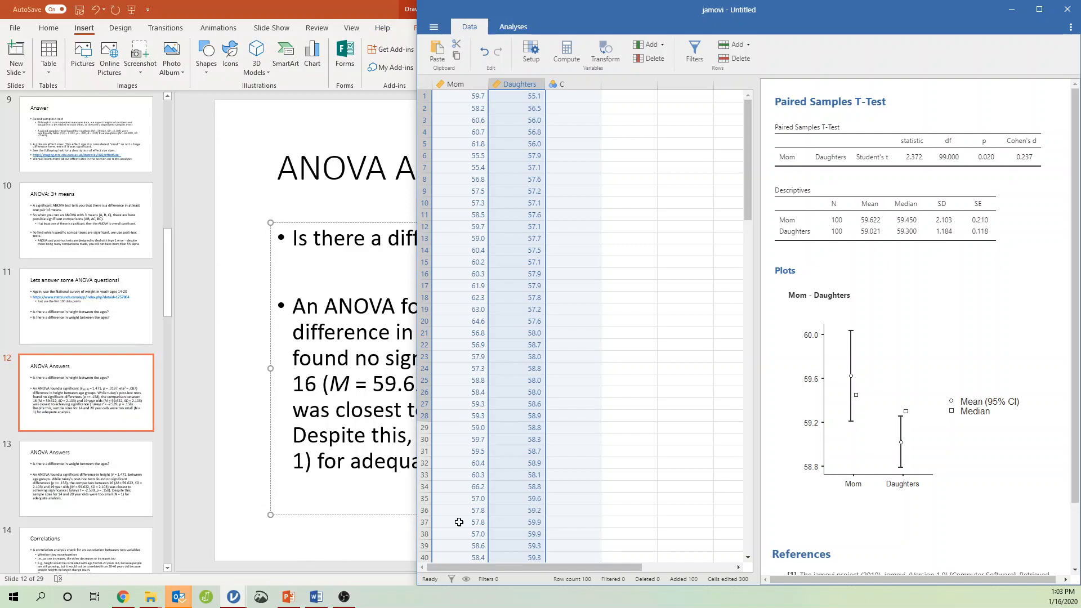
pyautogui.scroll(-3, 884, 332)
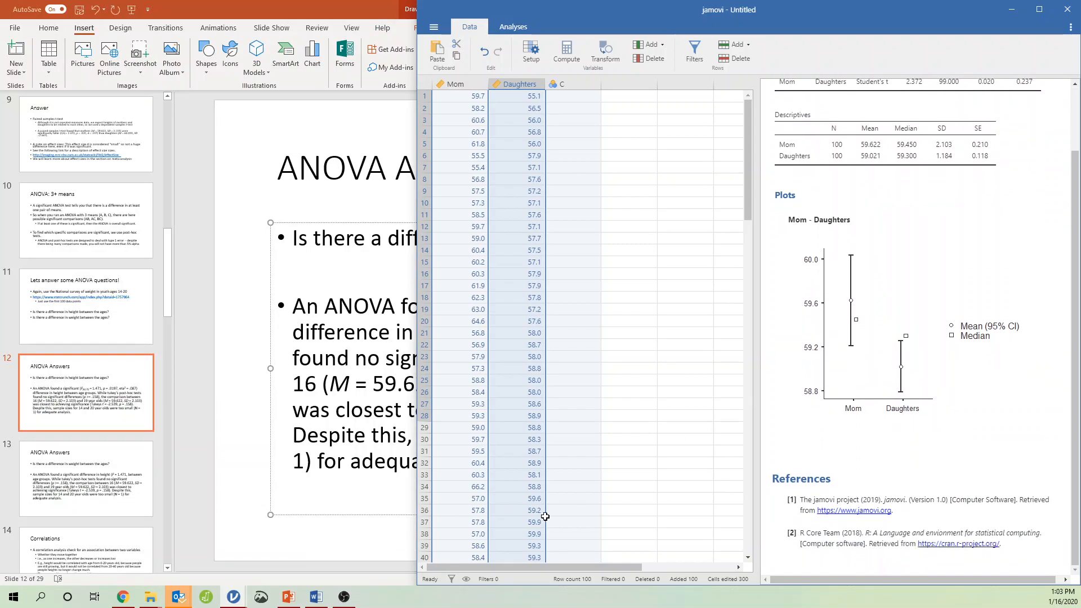
pyautogui.moveTo(236, 595)
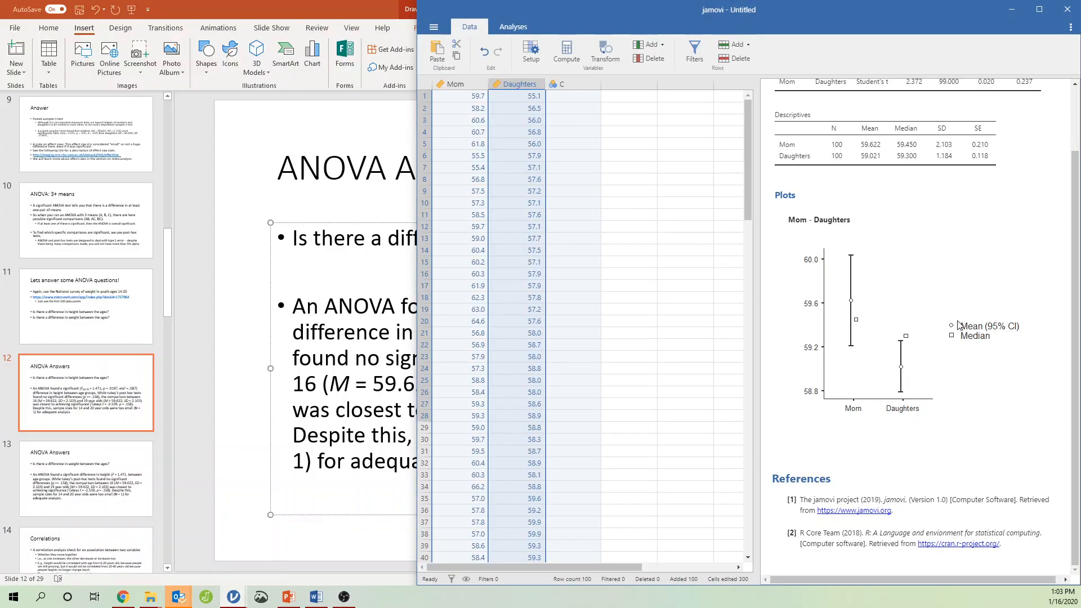
pyautogui.click(959, 325)
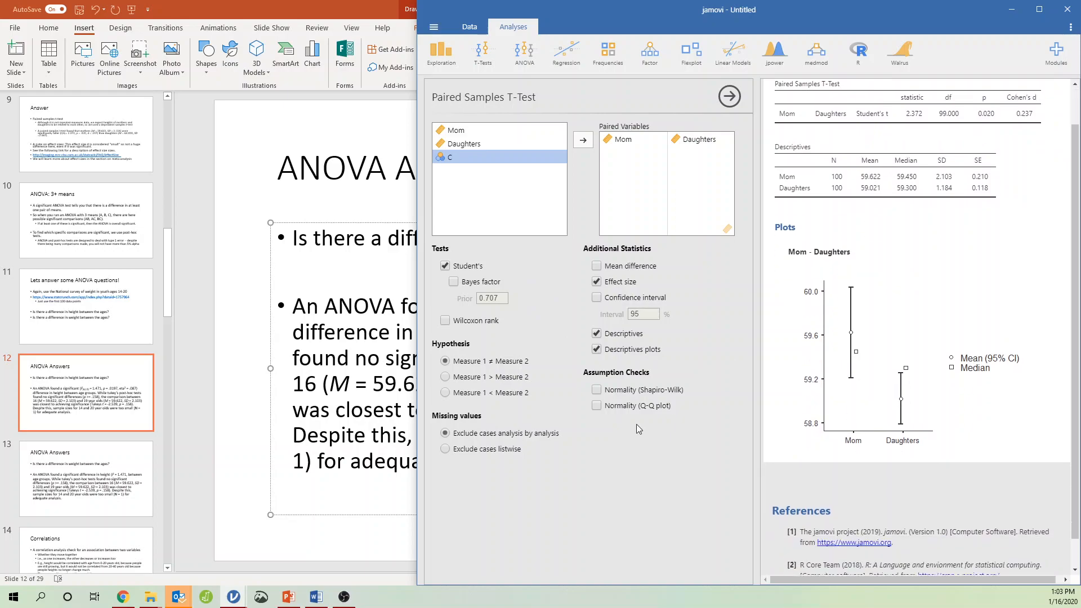
# Switch to the jamovi window with the height ANOVA and add Age to its post hoc tests.
pyautogui.moveTo(235, 596)
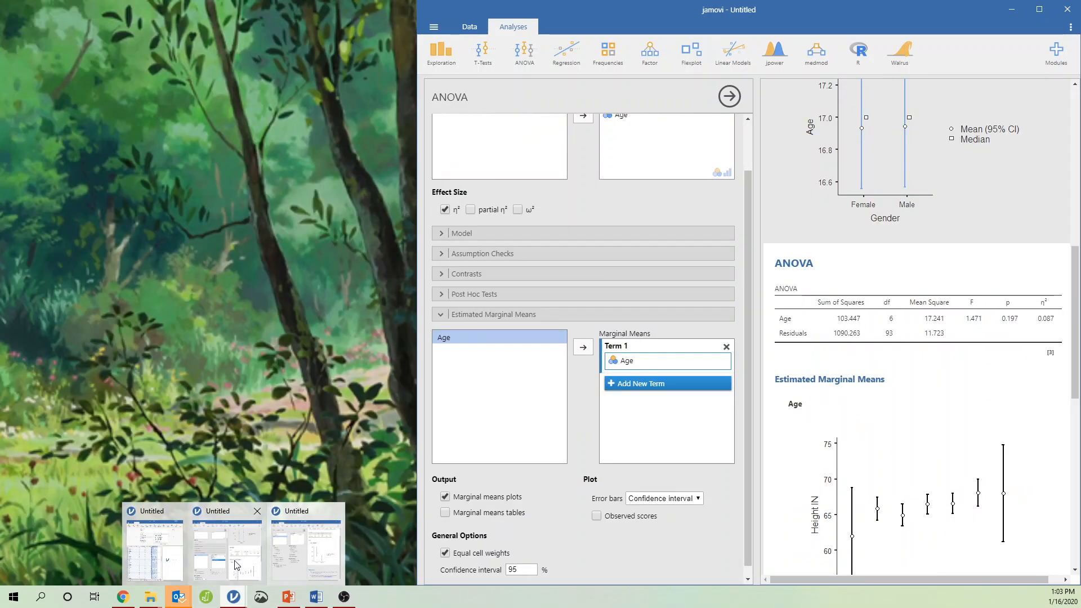
pyautogui.click(258, 569)
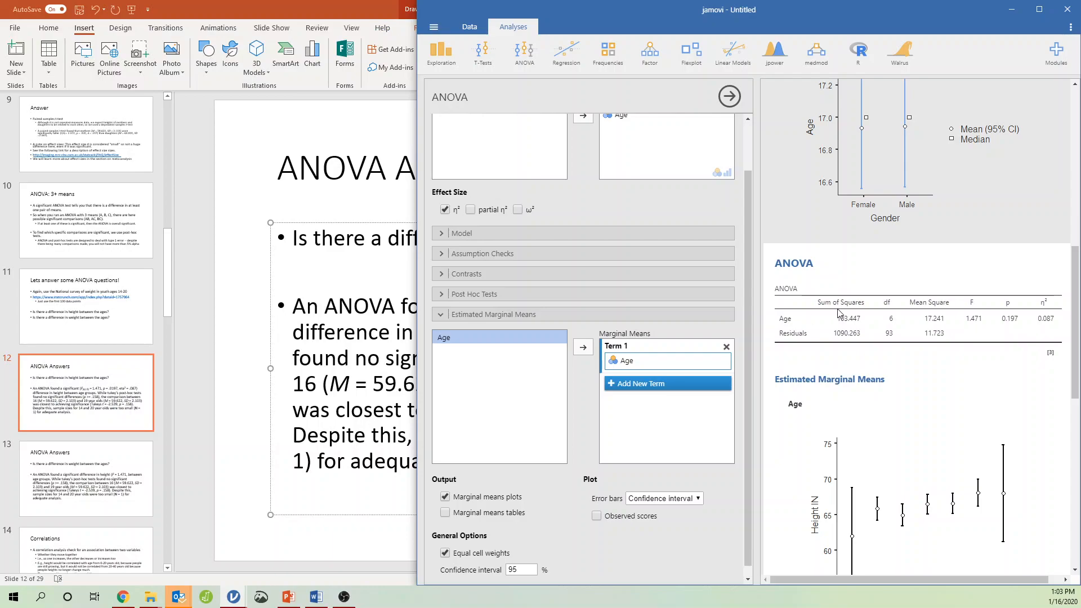
pyautogui.scroll(-1, 657, 464)
pyautogui.click(494, 283)
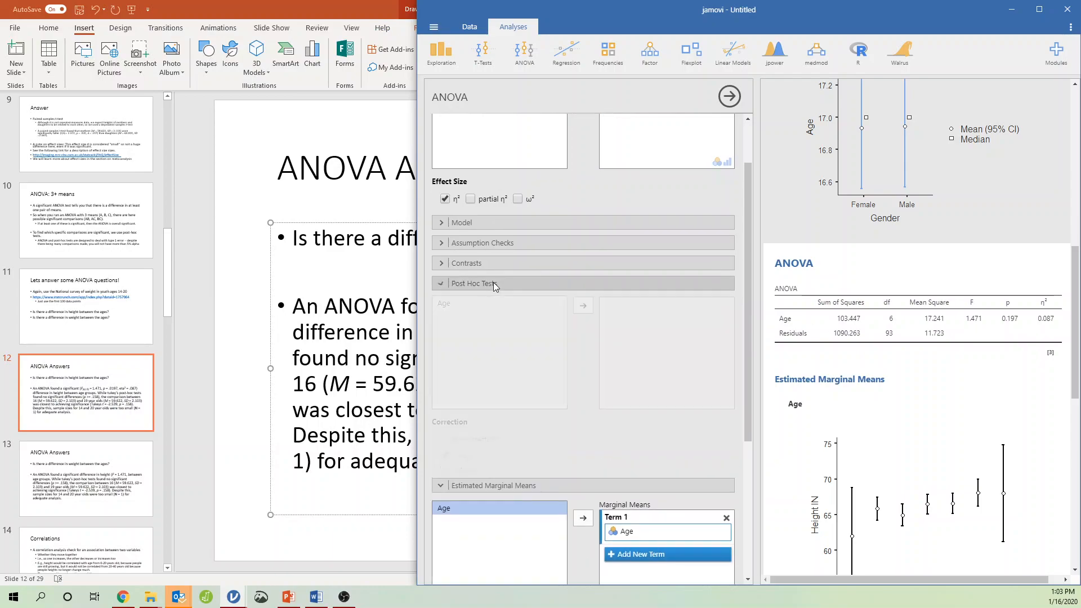
pyautogui.click(479, 303)
pyautogui.click(583, 305)
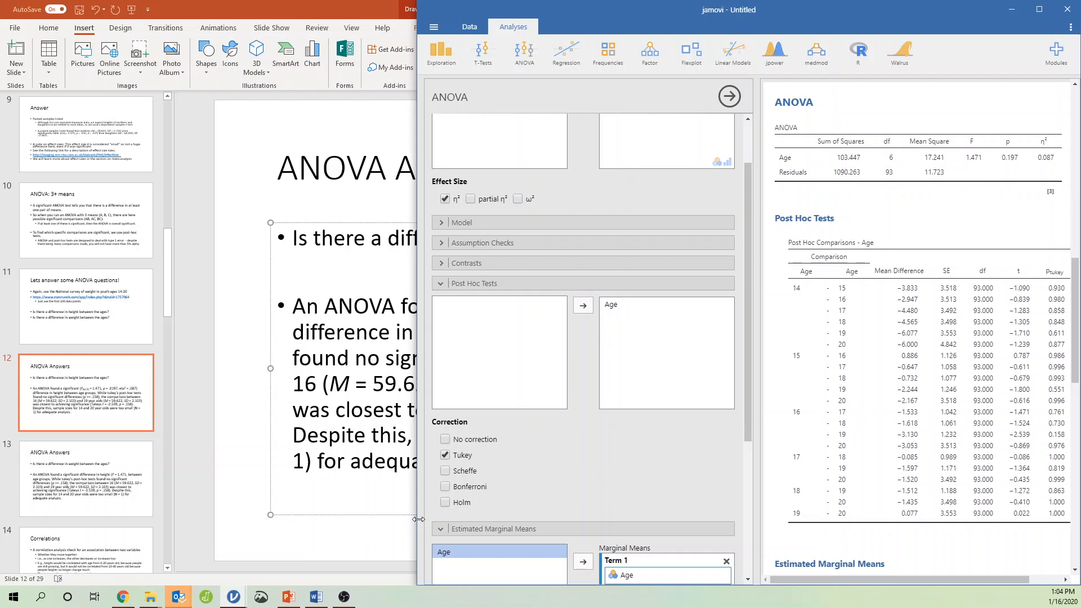
# Widen the jamovi window, compare the Age post hoc comparisons with the marginal means plot, and return to the ANOVA Answers slide in PowerPoint.
pyautogui.moveTo(415, 519); pyautogui.dragTo(310, 519)
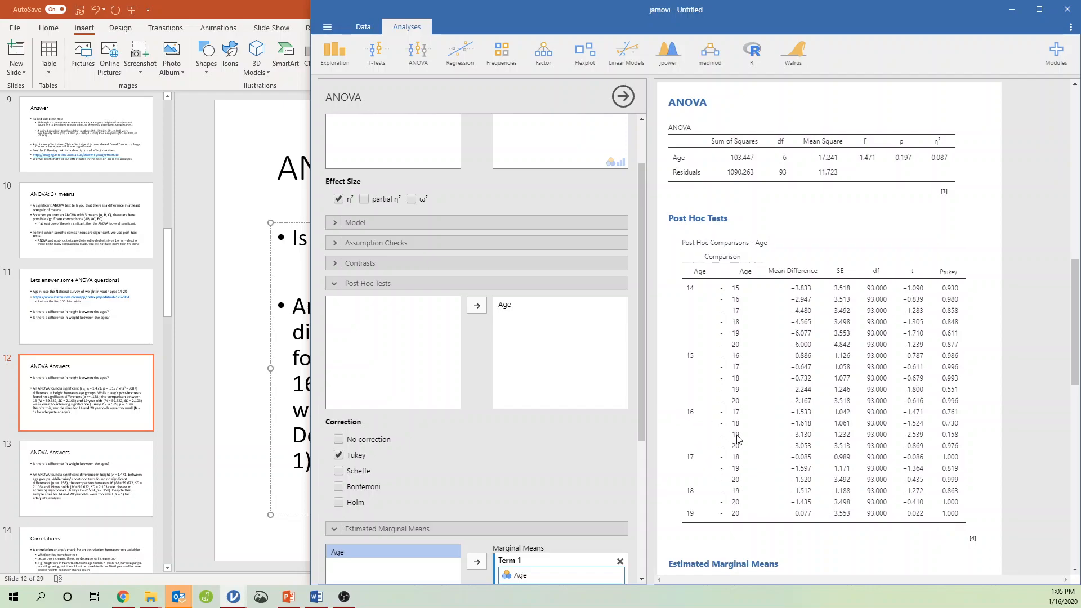
pyautogui.scroll(-5, 820, 429)
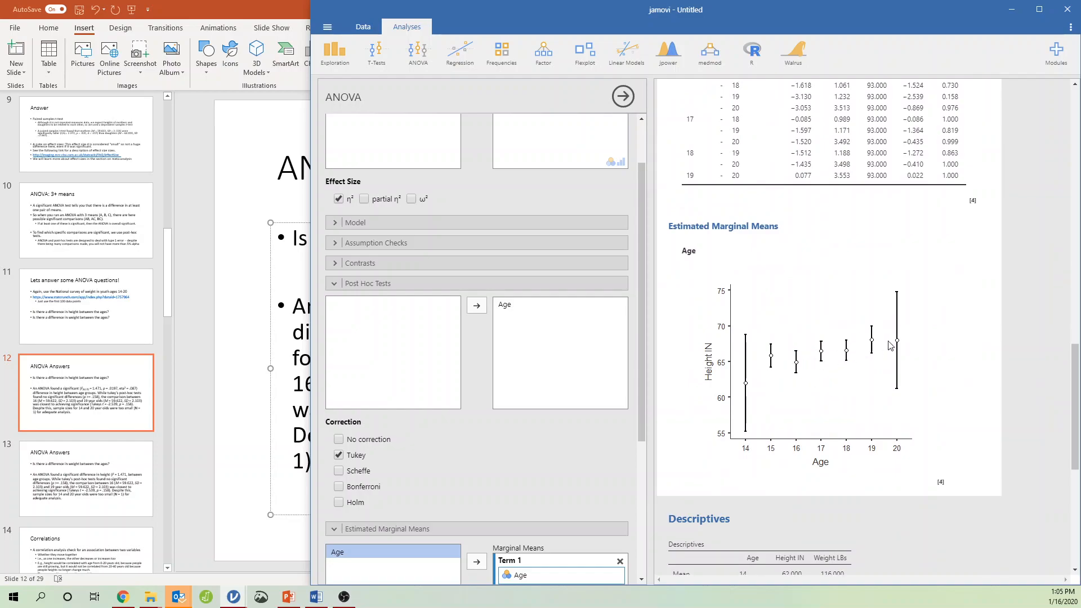
pyautogui.scroll(1, 816, 434)
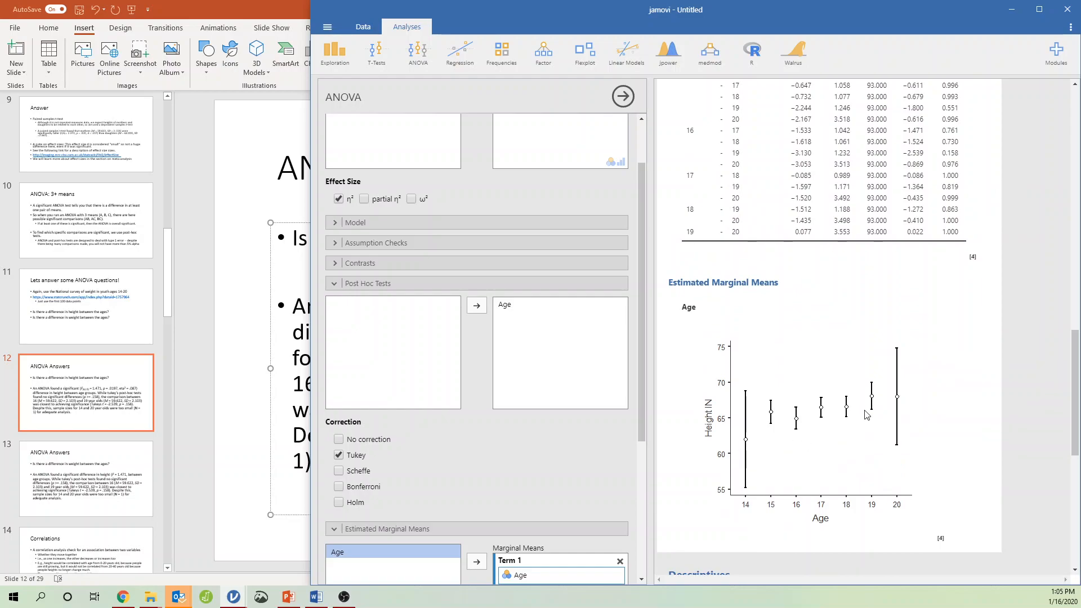
pyautogui.scroll(1, 899, 402)
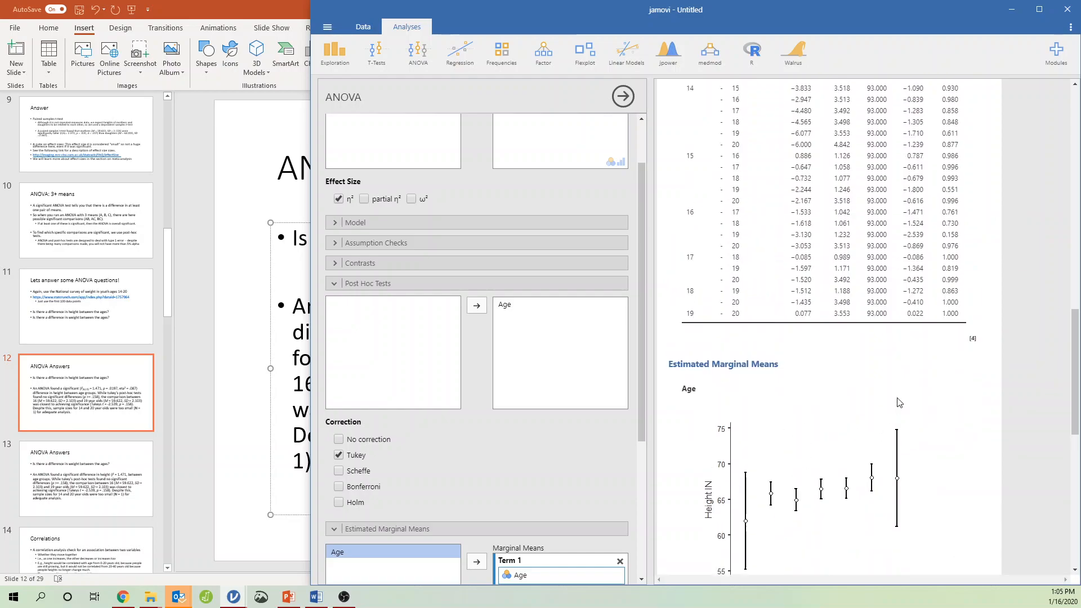
pyautogui.scroll(1, 899, 402)
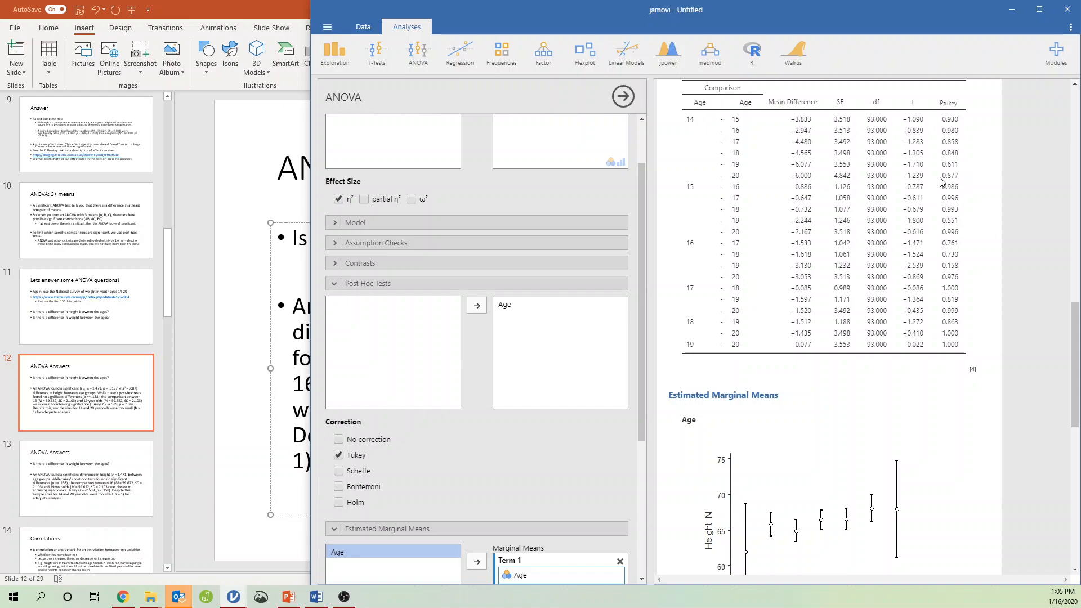
pyautogui.scroll(-3, 985, 360)
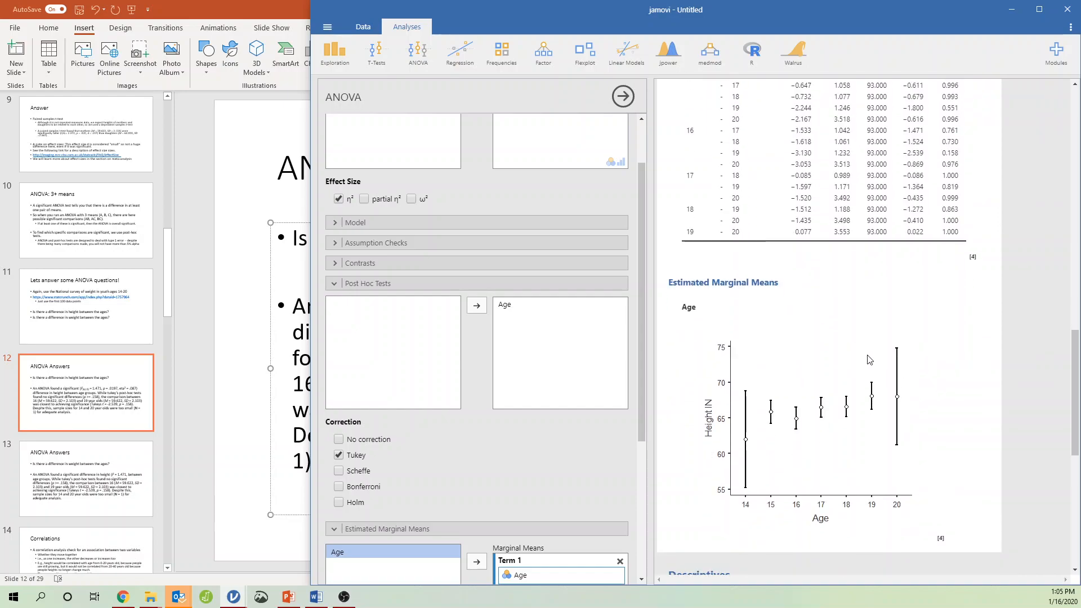
pyautogui.click(243, 478)
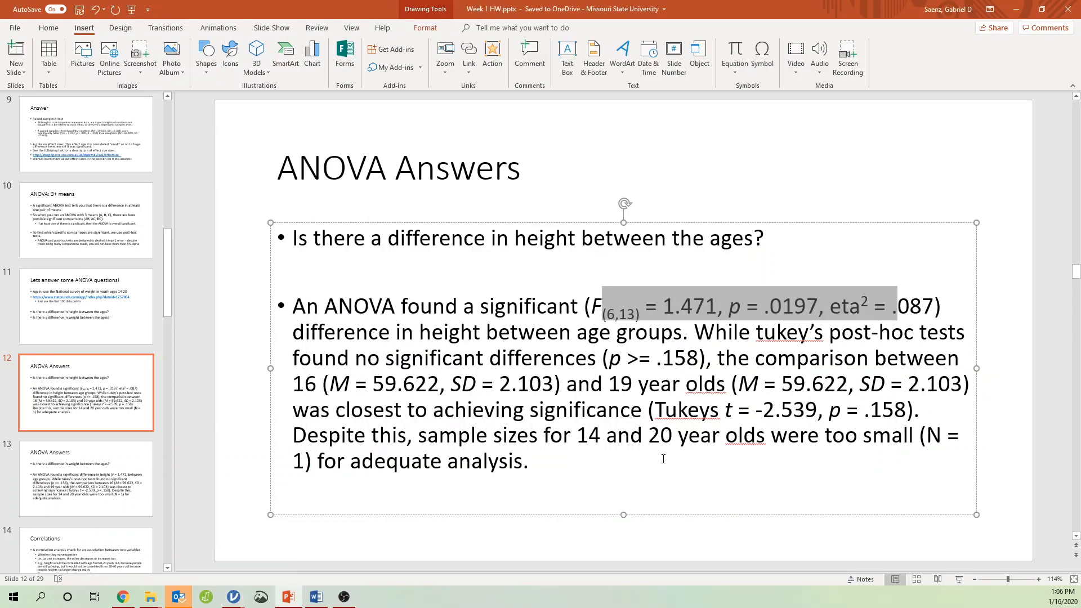
# Highlight "p >= .158" and the N = 1 remark in the height answer, and add an empty bullet below the paragraph.
pyautogui.click(725, 454)
pyautogui.moveTo(698, 327); pyautogui.dragTo(711, 362)
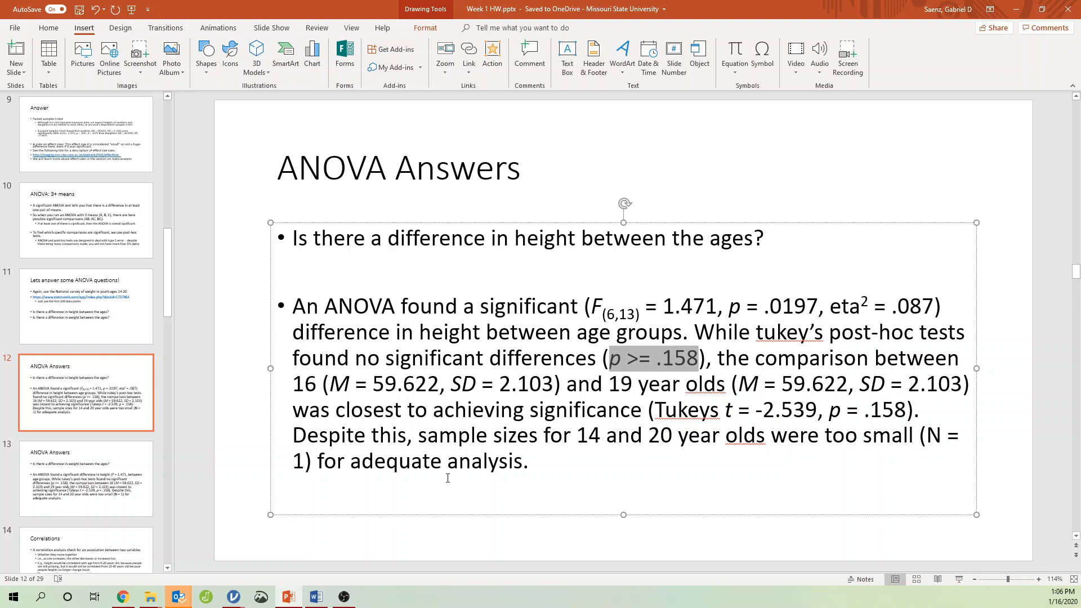
pyautogui.moveTo(933, 436); pyautogui.dragTo(362, 490)
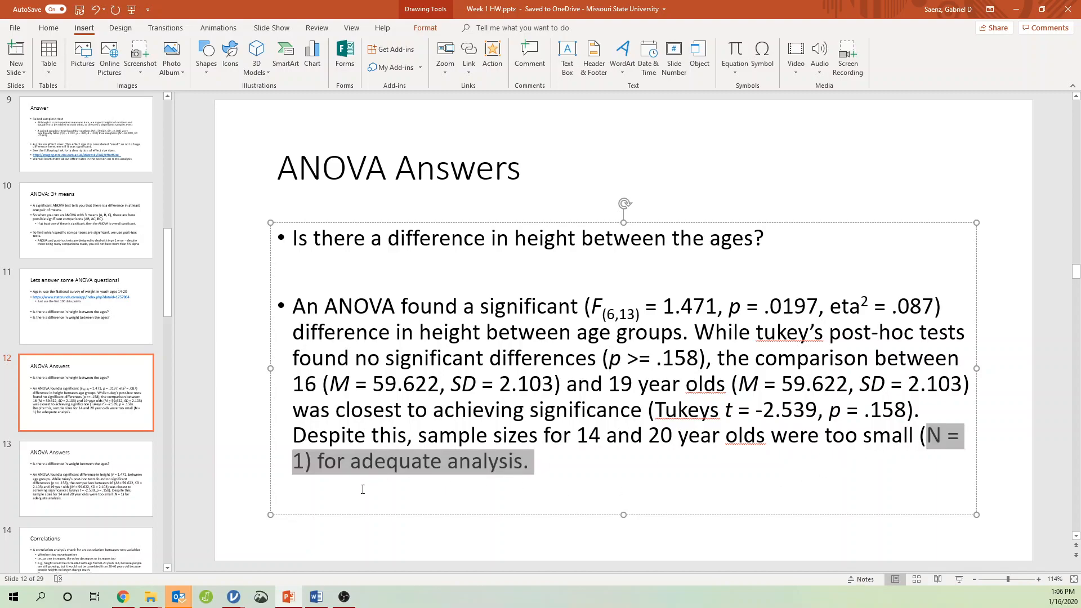
pyautogui.click(358, 487)
pyautogui.press('Return')
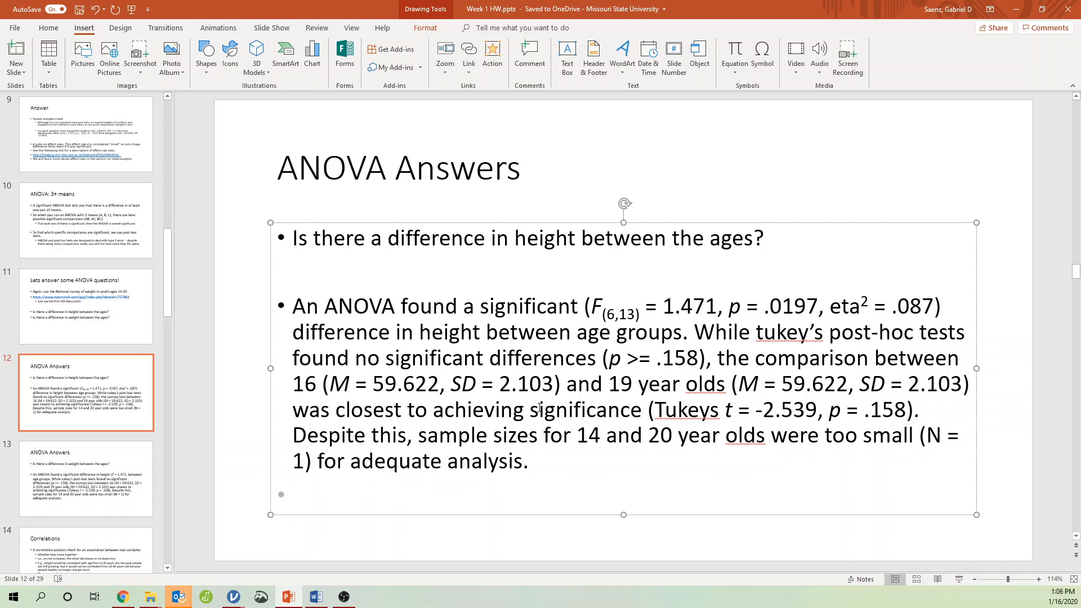
# Compare the Tukey statistics and "p >= .158" in the height answer with the Age post hoc comparisons in the jamovi ANOVA window, returning to PowerPoint.
pyautogui.moveTo(657, 409); pyautogui.dragTo(907, 410)
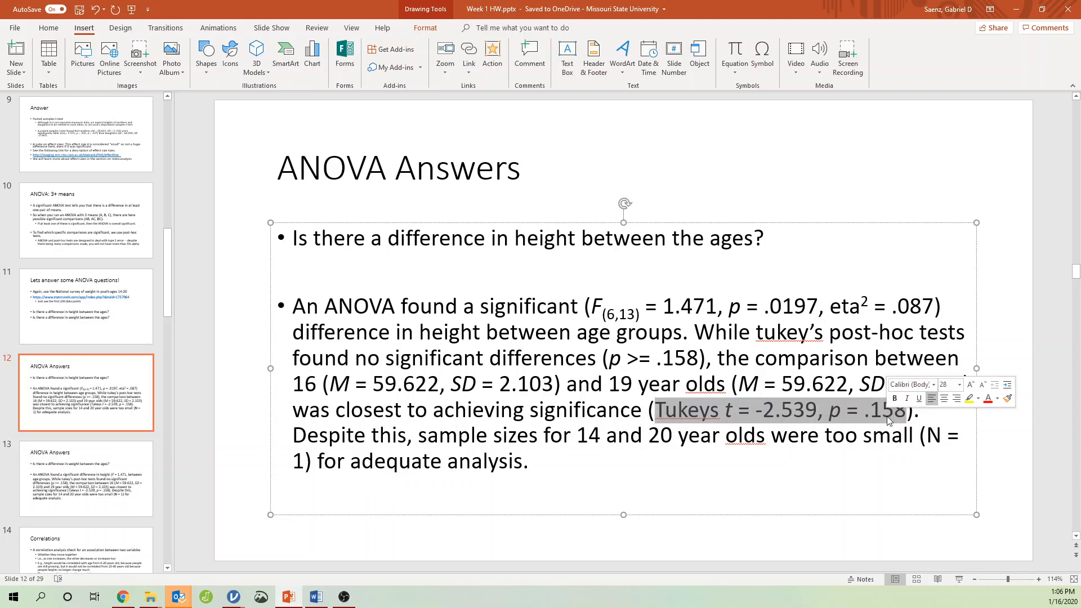
pyautogui.click(805, 410)
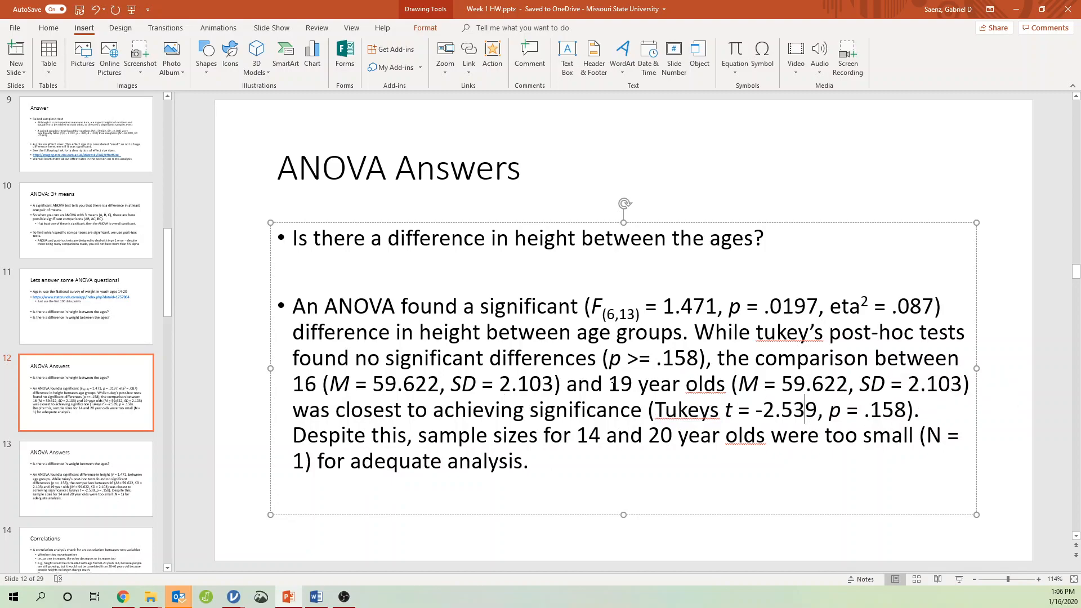
pyautogui.moveTo(605, 360); pyautogui.dragTo(717, 360)
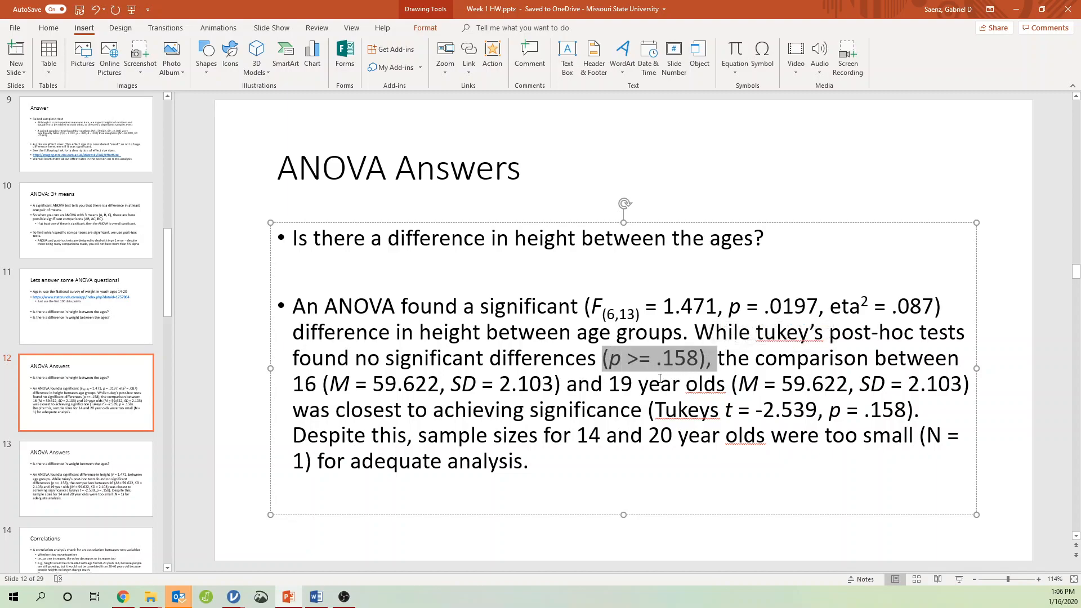
pyautogui.moveTo(234, 597)
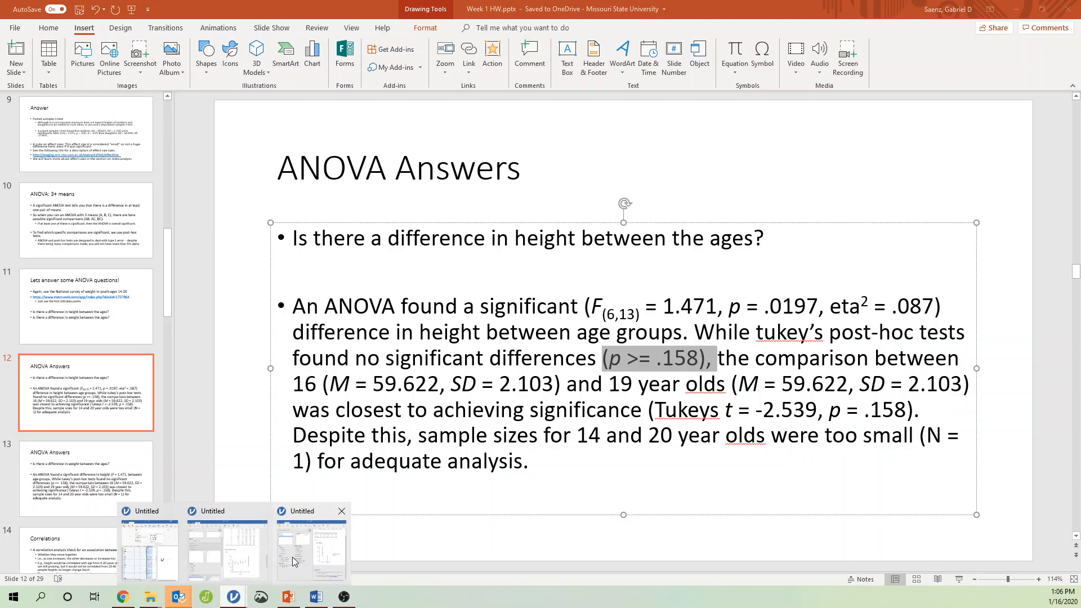
pyautogui.moveTo(293, 556)
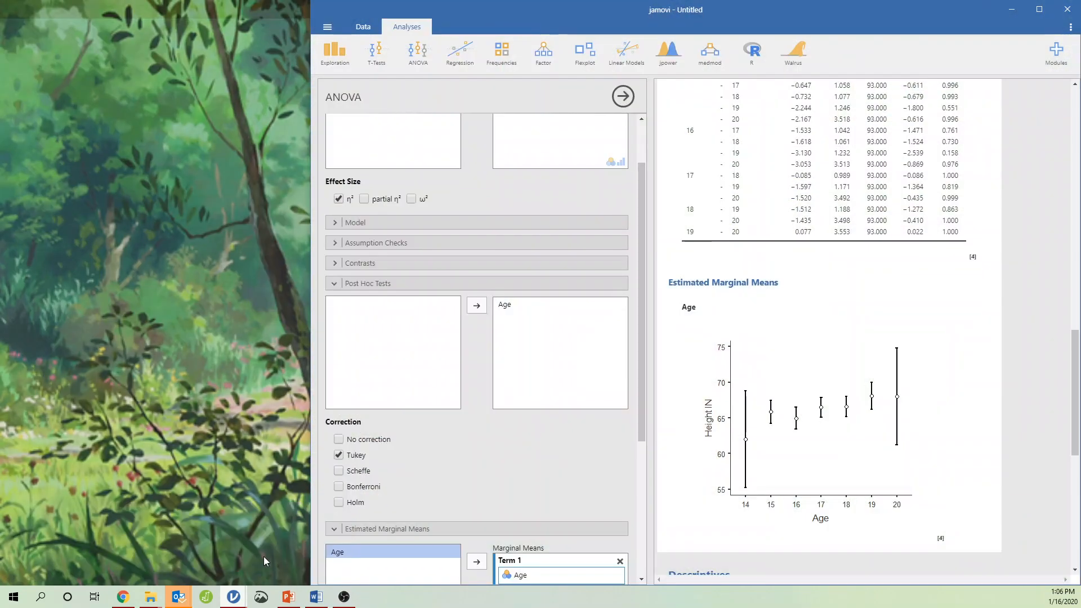
pyautogui.click(264, 556)
pyautogui.scroll(2, 816, 344)
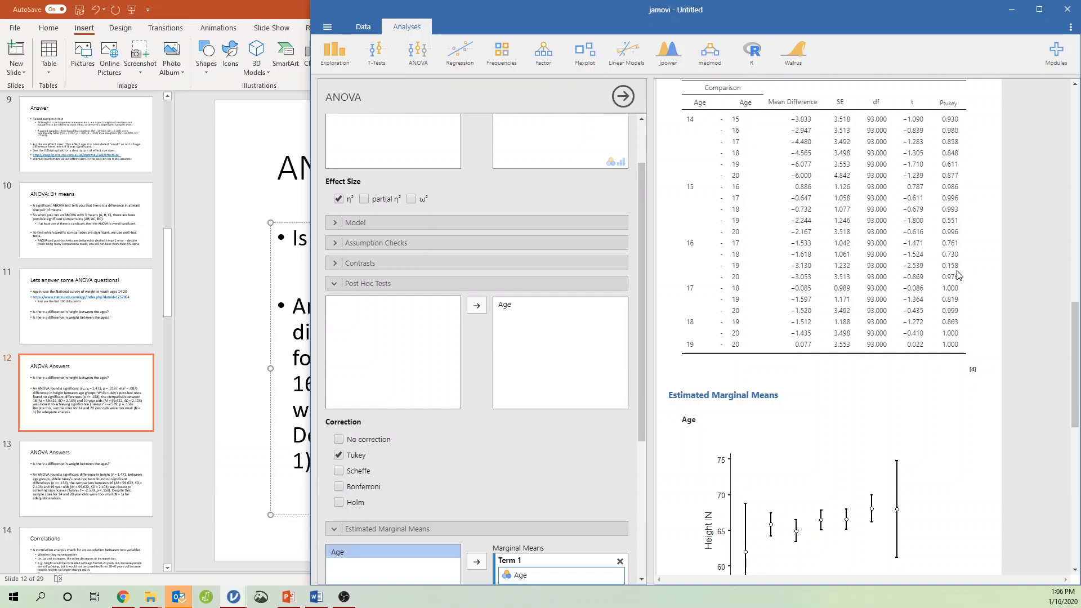
pyautogui.hotkey('alt', 'Tab')
pyautogui.moveTo(603, 359); pyautogui.dragTo(697, 360)
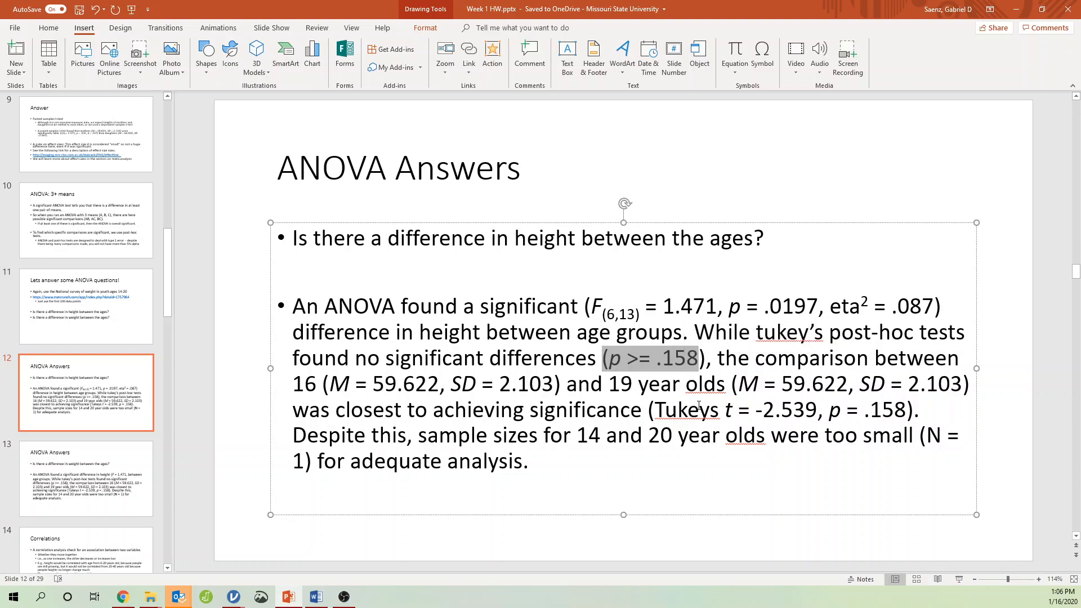
# Go to the ANOVA Answers slide about weight and replace "height" with "weight" in the answer paragraph.
pyautogui.click(645, 546)
pyautogui.scroll(-1, 645, 538)
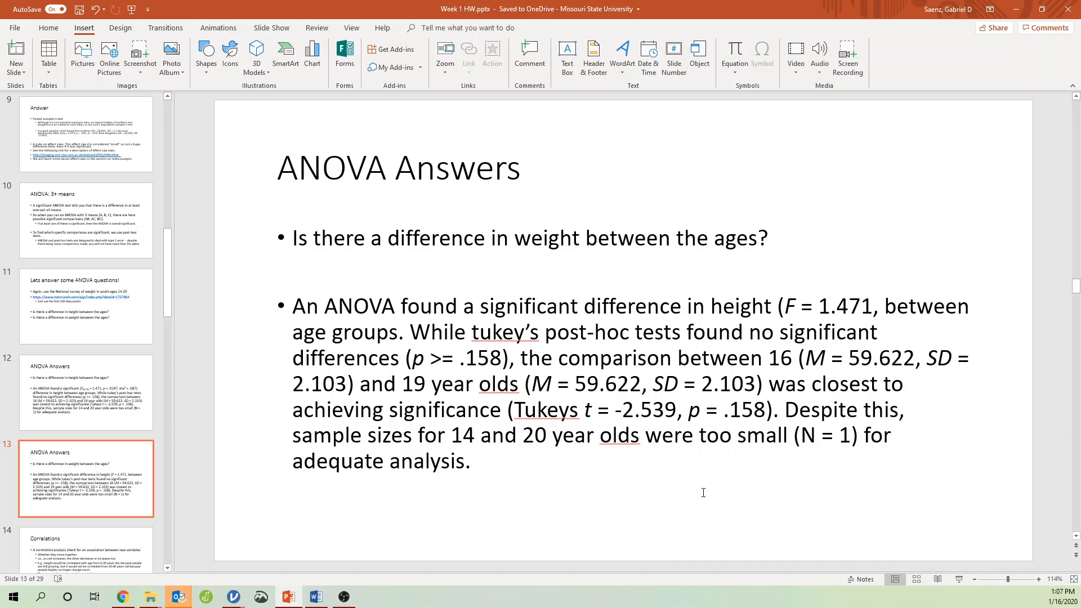
pyautogui.doubleClick(736, 310)
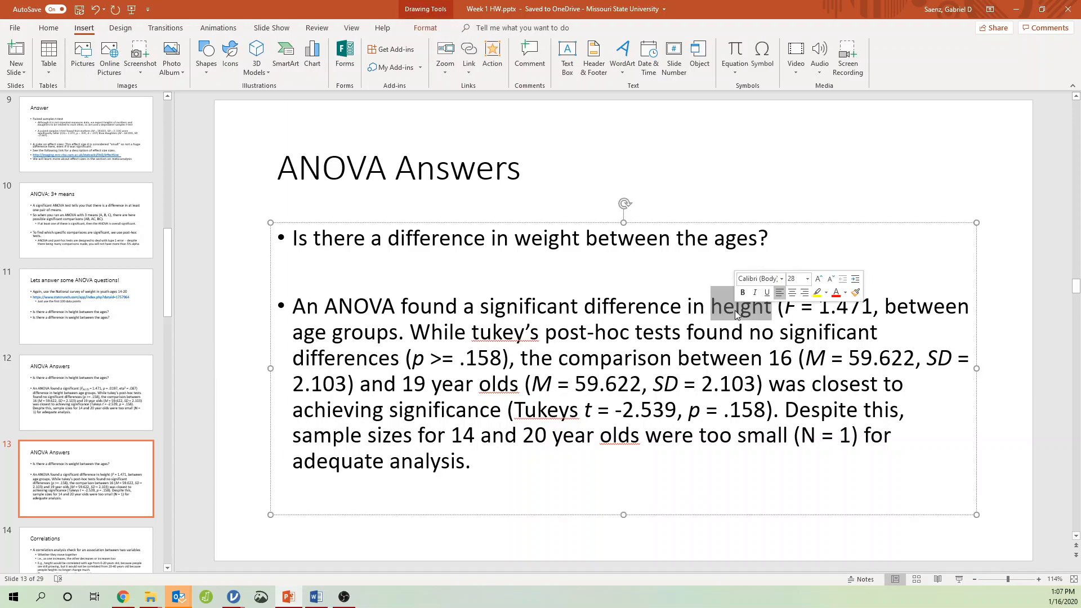
pyautogui.write('weigh')
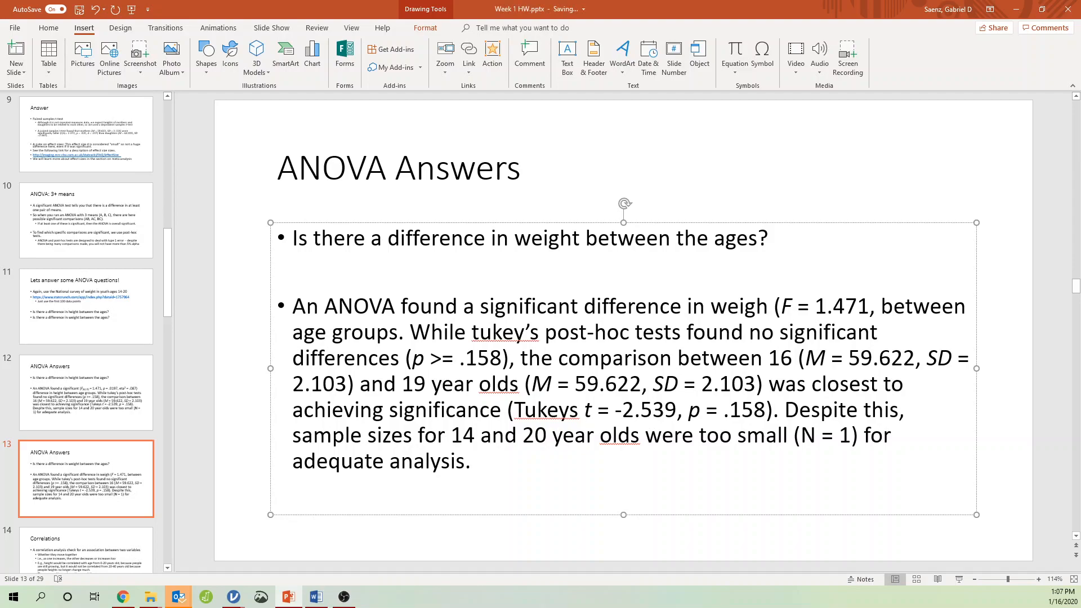
pyautogui.write('t')
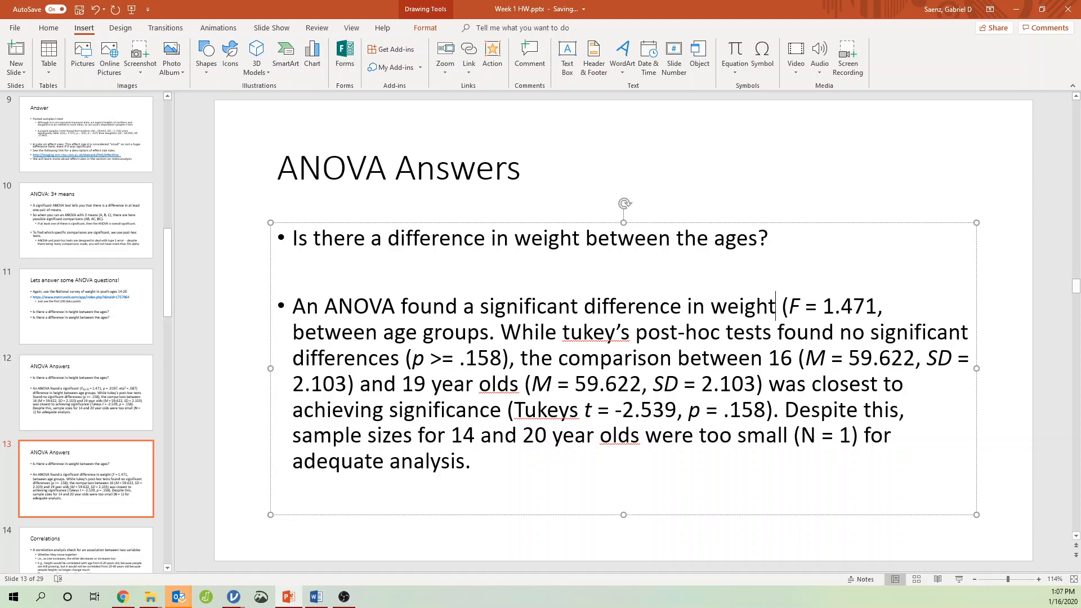
# Snap the PowerPoint window beside jamovi and replace Height IN with Weight LBs as the ANOVA's dependent variable.
pyautogui.moveTo(272, 5); pyautogui.dragTo(1, 253)
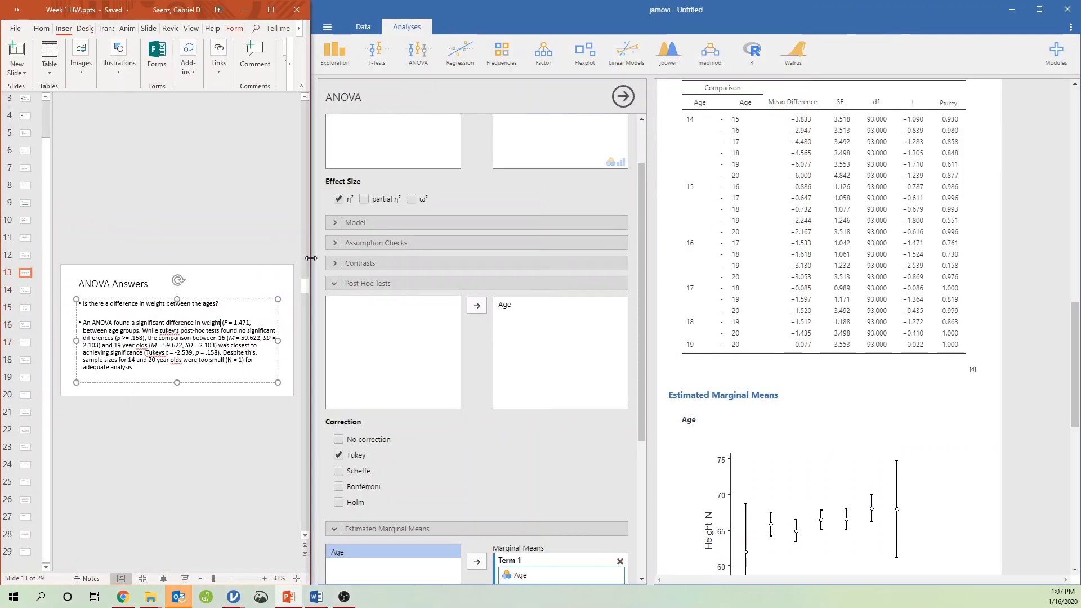
pyautogui.click(763, 273)
pyautogui.scroll(2, 526, 186)
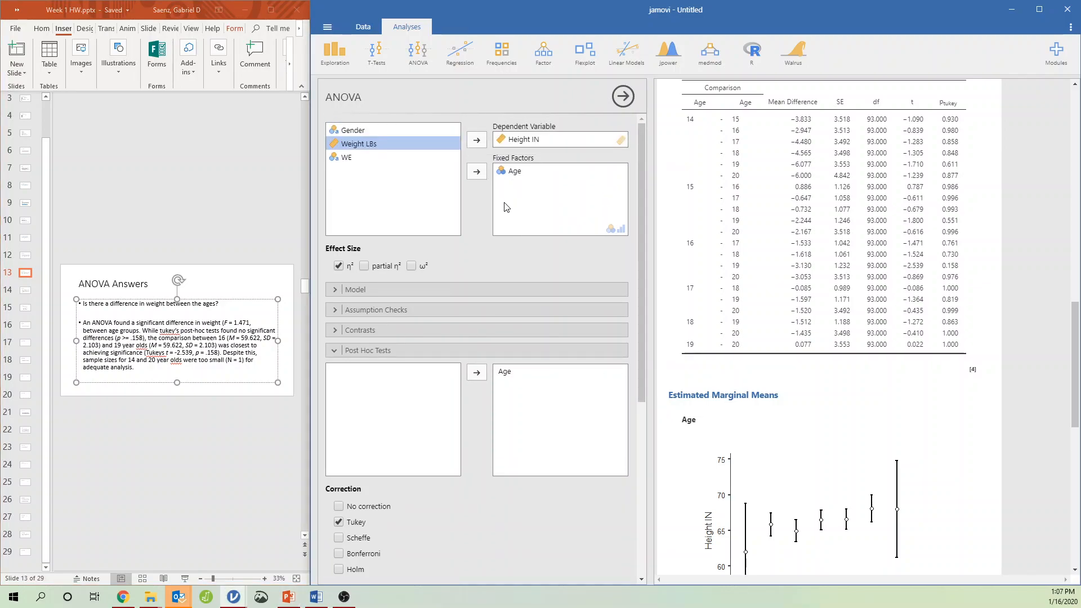
pyautogui.click(513, 143)
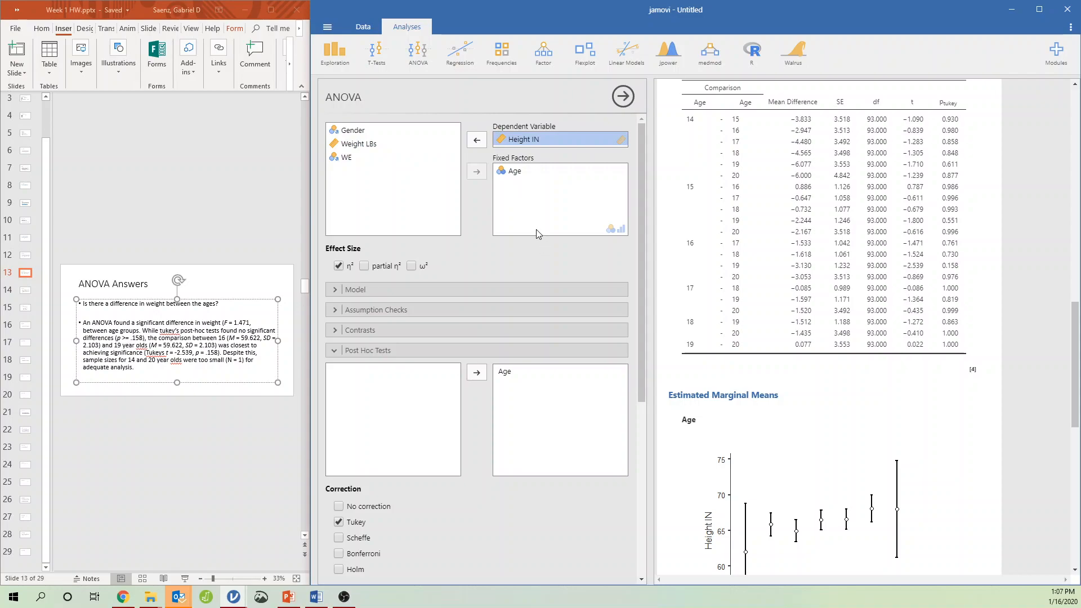
pyautogui.click(478, 143)
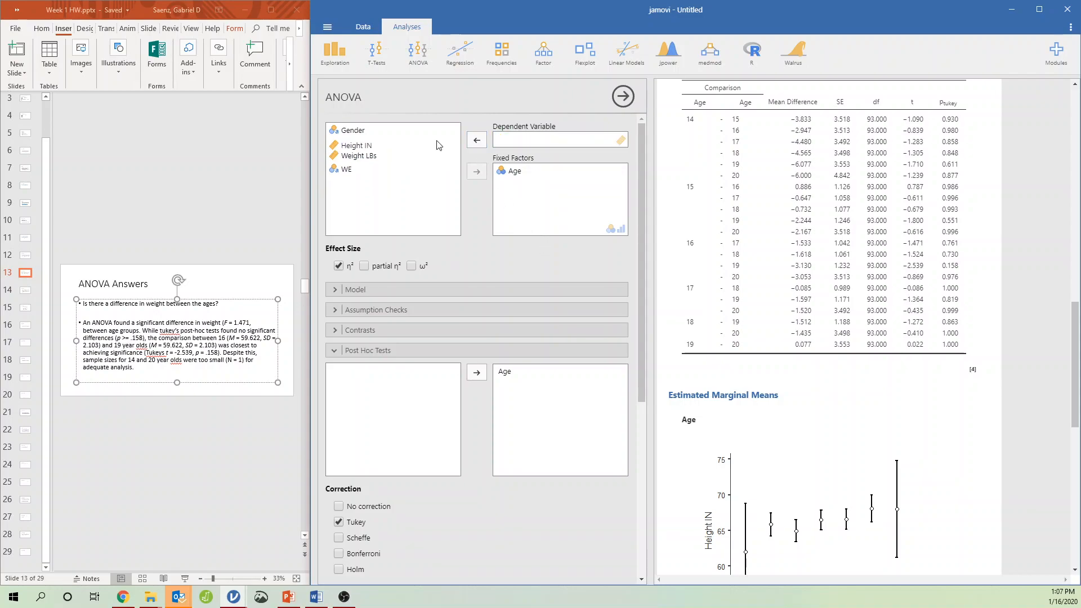
pyautogui.click(398, 159)
pyautogui.click(476, 140)
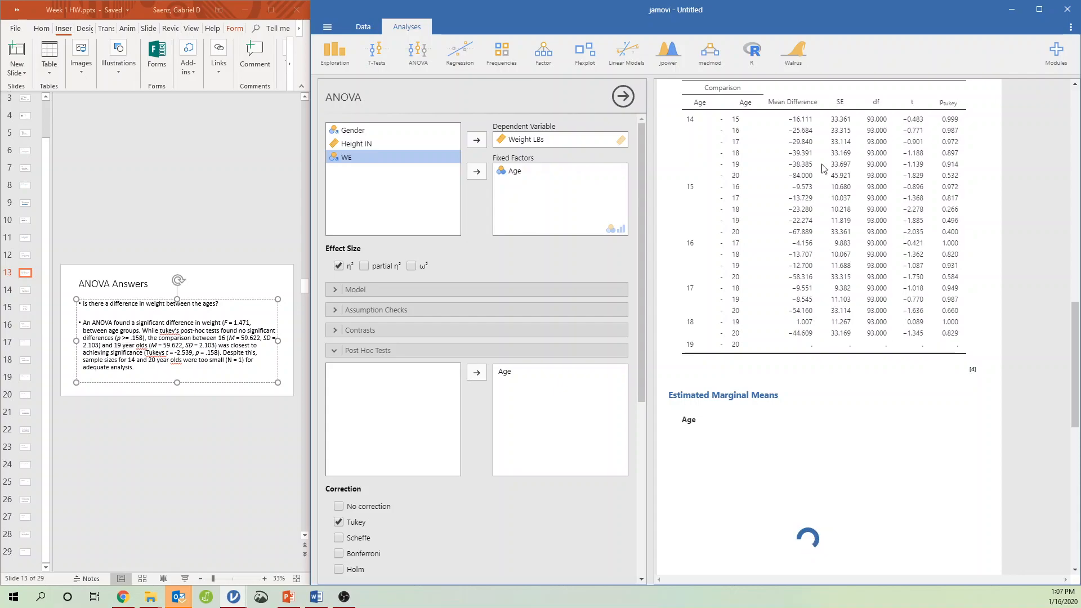
# Examine the weight ANOVA's marginal means plot, ANOVA table and Age post hoc comparisons.
pyautogui.scroll(-2, 844, 336)
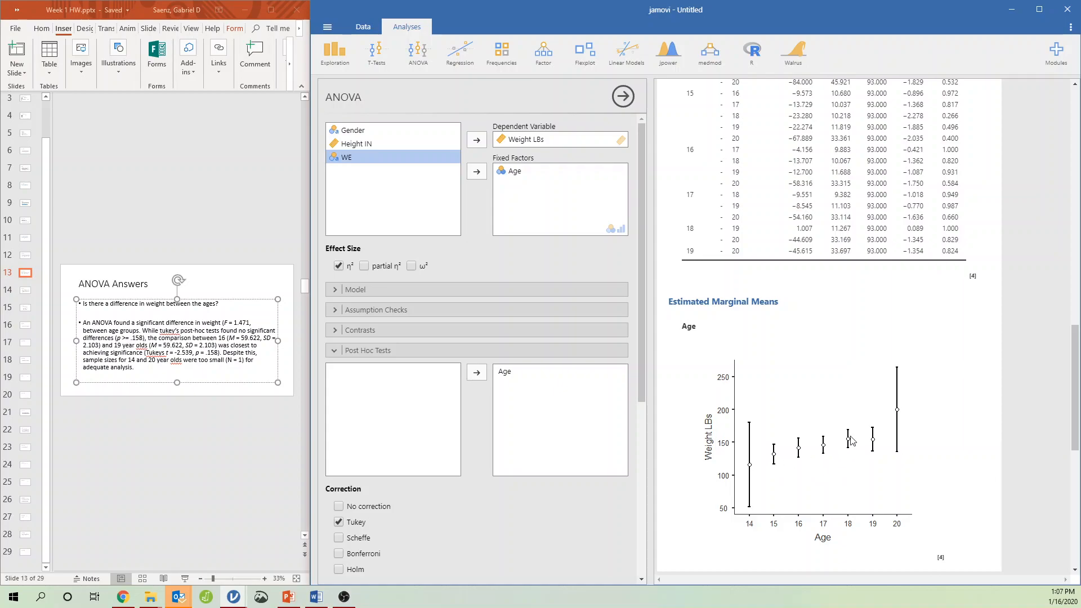
pyautogui.scroll(6, 854, 438)
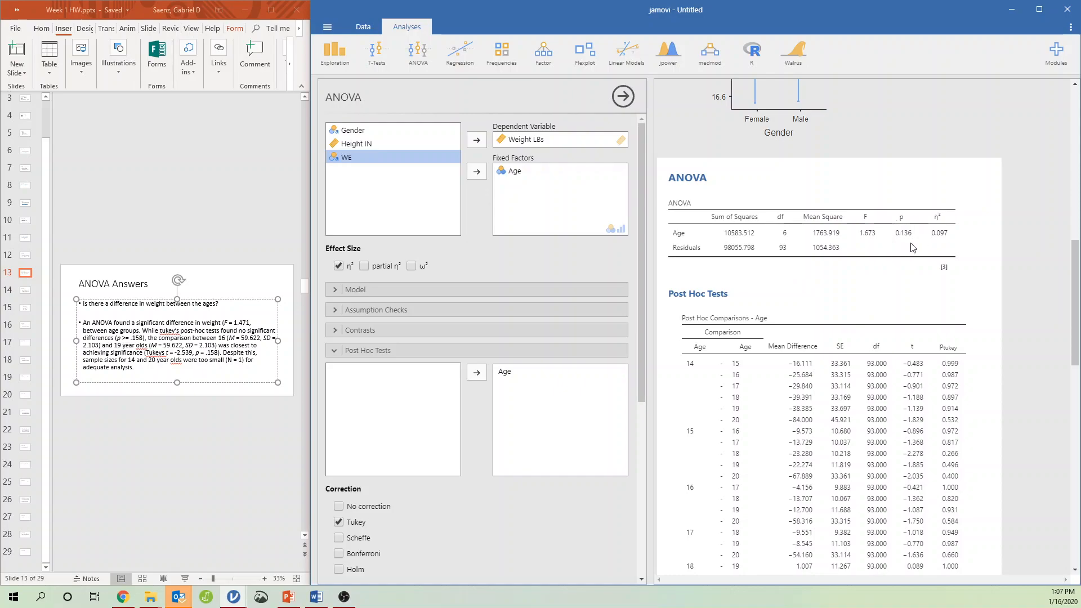
pyautogui.scroll(-1, 893, 251)
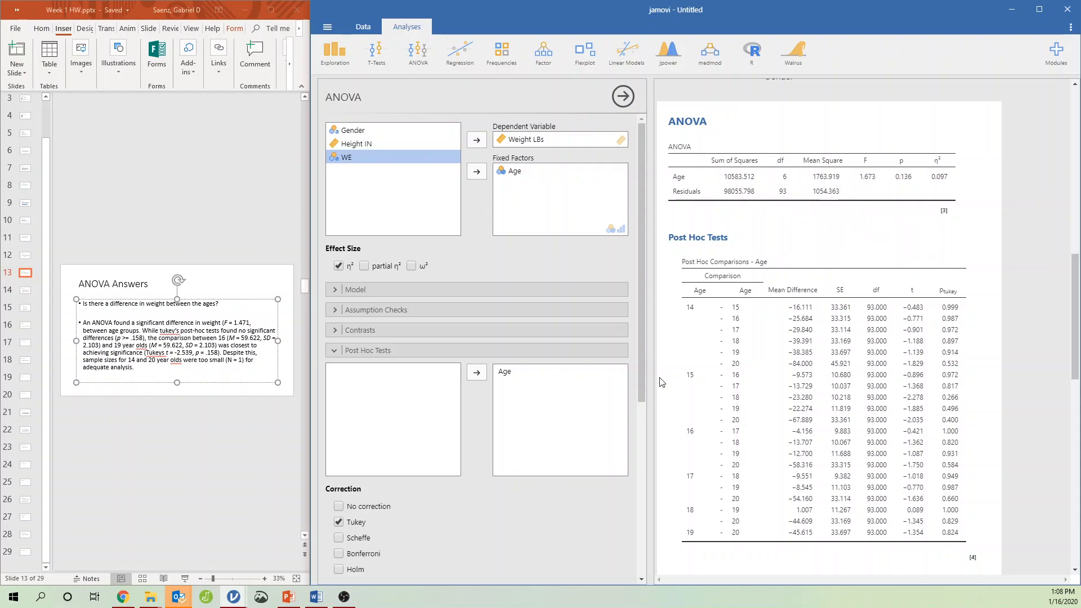
# Widen the PowerPoint window slightly beside jamovi, then maximize it on the weight ANOVA Answers slide.
pyautogui.click(211, 14)
pyautogui.moveTo(309, 243)
pyautogui.mouseDown()
pyautogui.moveTo(297, 243)
pyautogui.moveTo(331, 243)
pyautogui.moveTo(318, 244)
pyautogui.mouseUp()
pyautogui.click(271, 222)
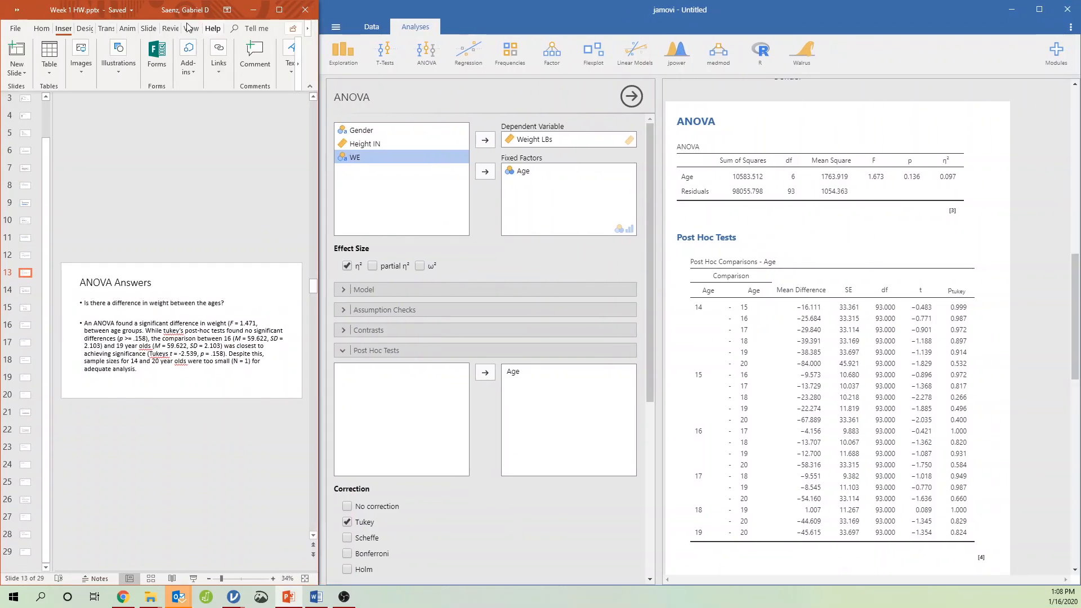
pyautogui.moveTo(161, 12); pyautogui.dragTo(192, 1)
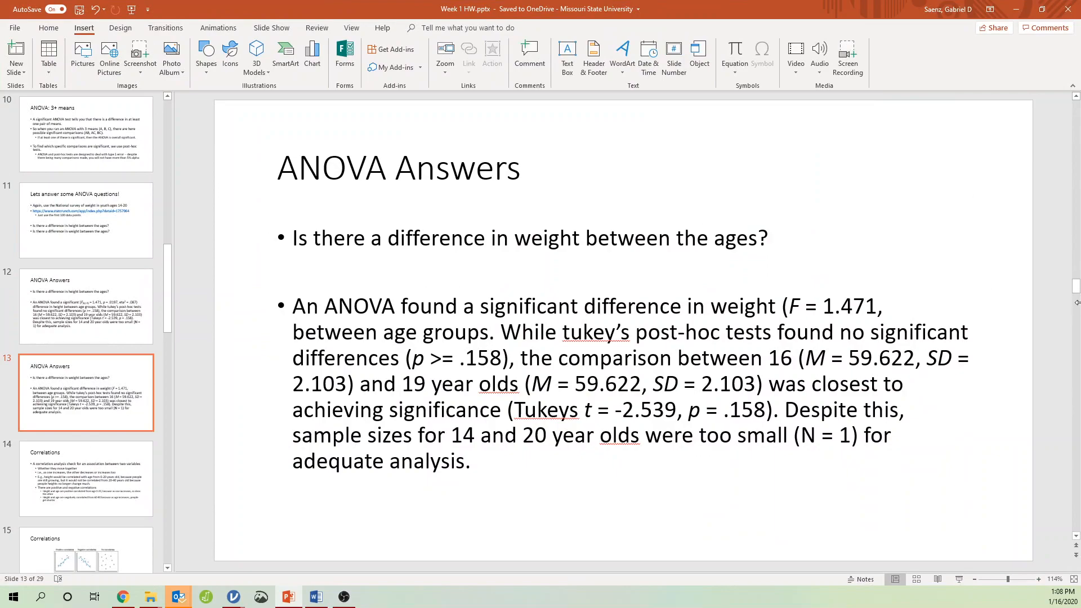
pyautogui.moveTo(1079, 303)
pyautogui.mouseDown()
pyautogui.moveTo(988, 317)
pyautogui.moveTo(1080, 304)
pyautogui.mouseUp()
pyautogui.click(496, 140)
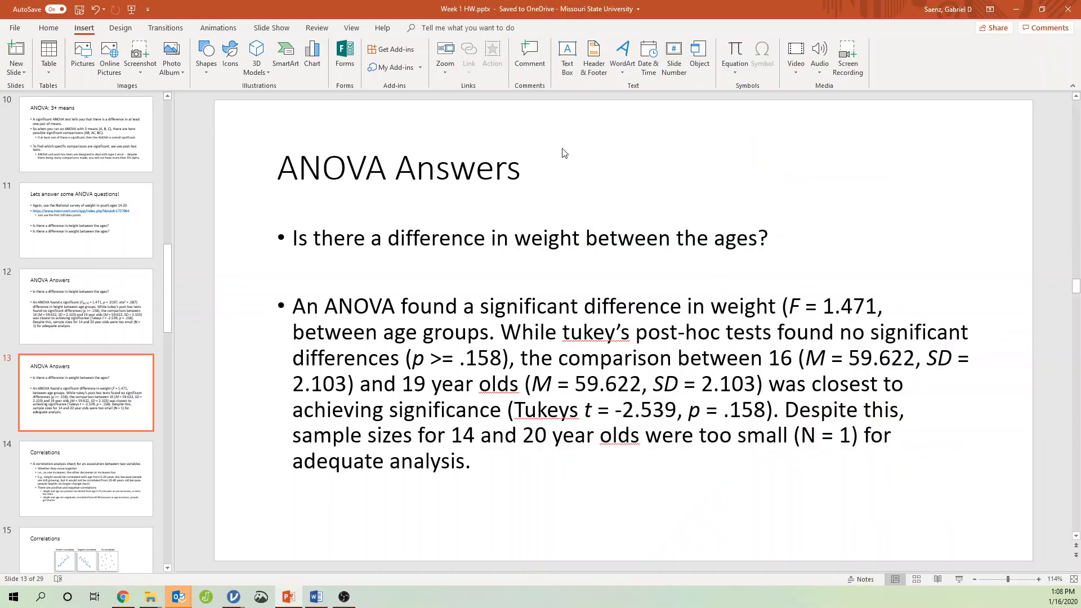
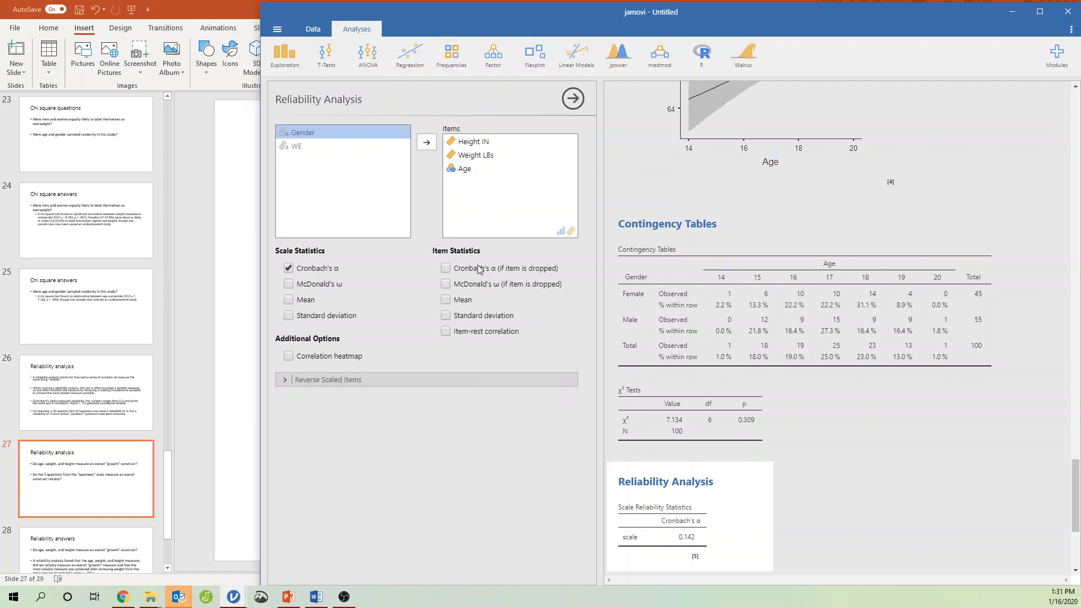
# Add Cronbach's α (if item is dropped) to the reliability analysis and remove Weight LBs from its items.
pyautogui.click(548, 272)
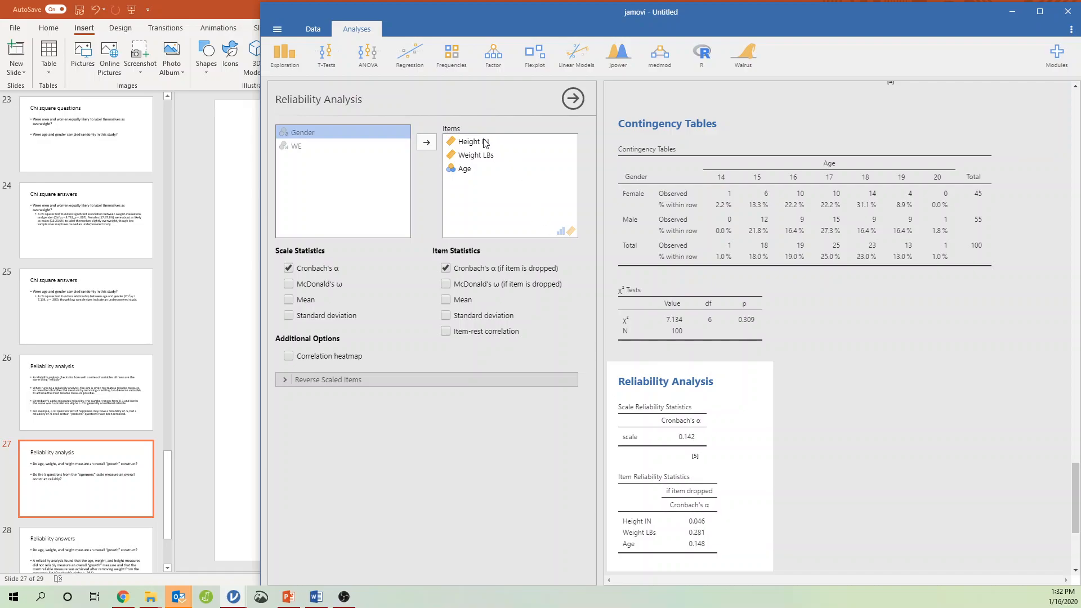
pyautogui.click(483, 158)
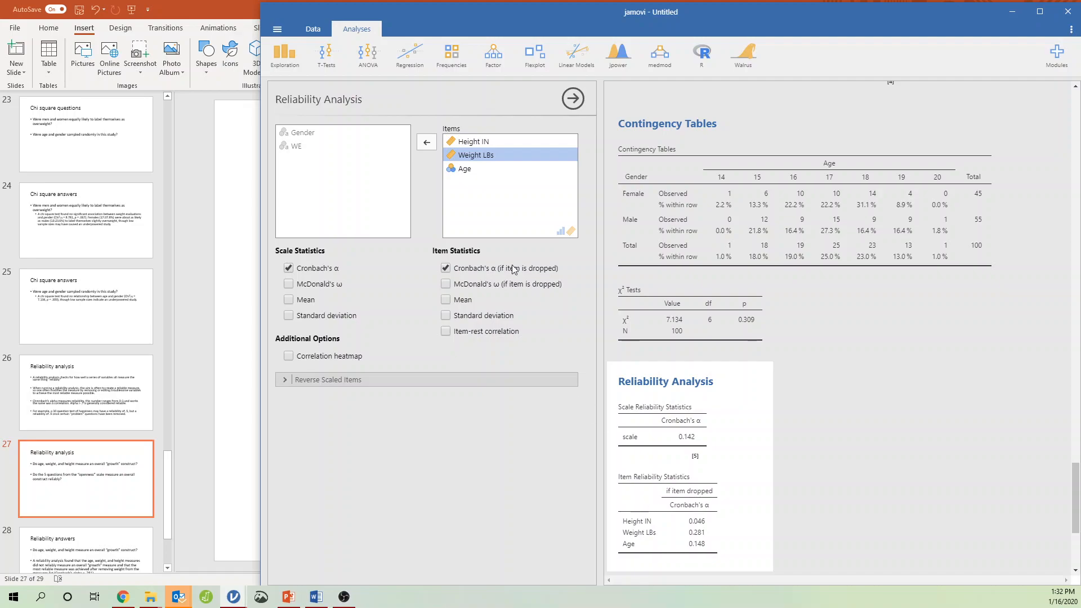
pyautogui.click(427, 142)
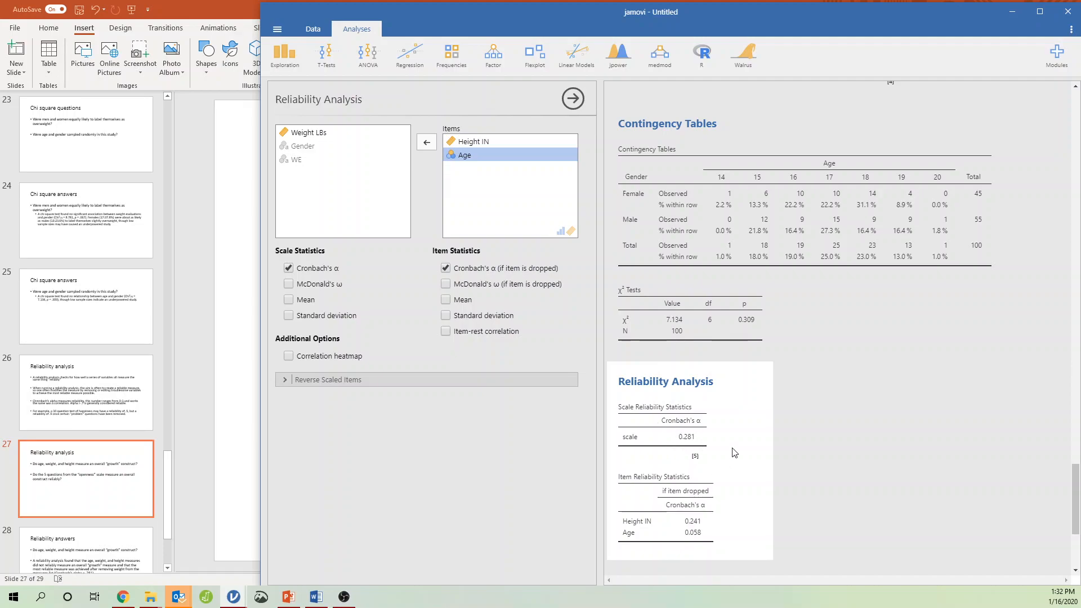
# Switch to PowerPoint, review the "growth" construct answer on the Reliability answers slide, and advance to the slide about the "openness" scale.
pyautogui.click(230, 428)
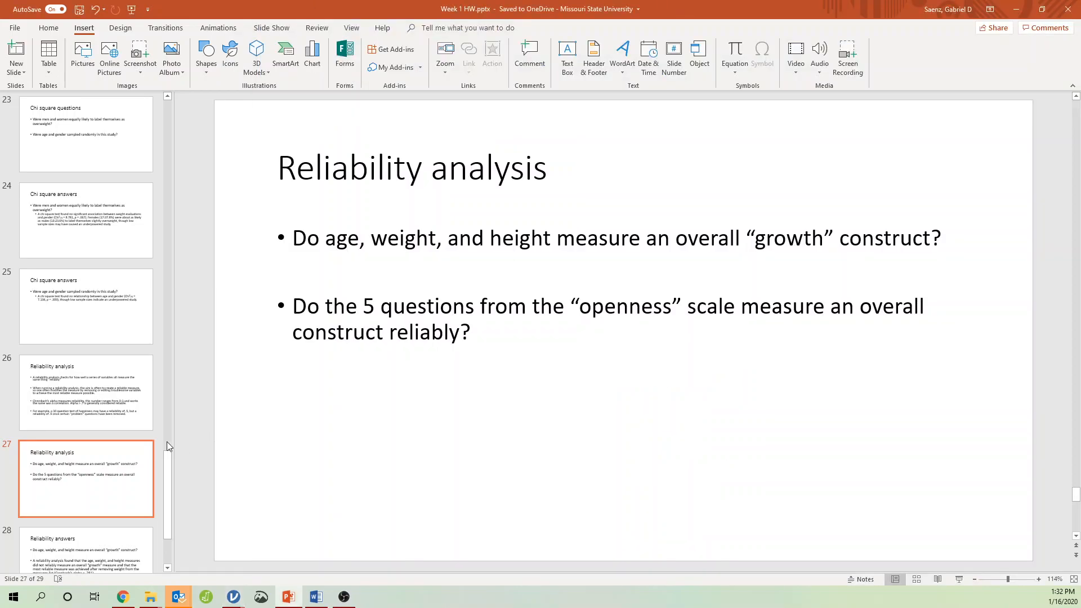
pyautogui.scroll(-2, 79, 441)
pyautogui.click(86, 501)
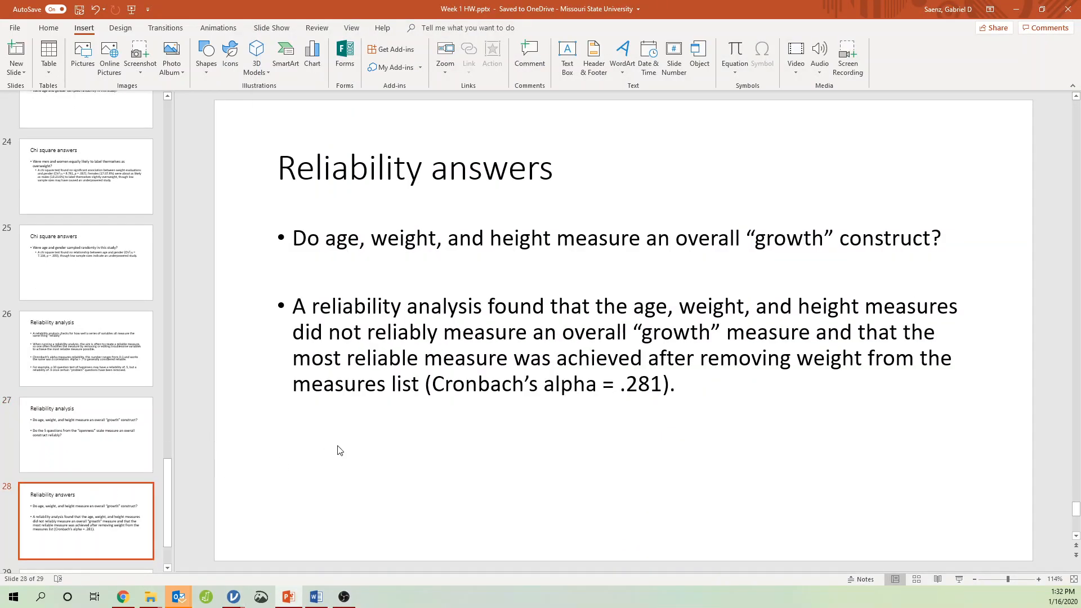
pyautogui.moveTo(298, 307)
pyautogui.mouseDown()
pyautogui.moveTo(856, 309)
pyautogui.moveTo(577, 358)
pyautogui.moveTo(442, 333)
pyautogui.moveTo(814, 334)
pyautogui.moveTo(400, 359)
pyautogui.moveTo(529, 335)
pyautogui.moveTo(698, 360)
pyautogui.moveTo(905, 357)
pyautogui.moveTo(295, 388)
pyautogui.moveTo(603, 389)
pyautogui.moveTo(661, 420)
pyautogui.mouseUp()
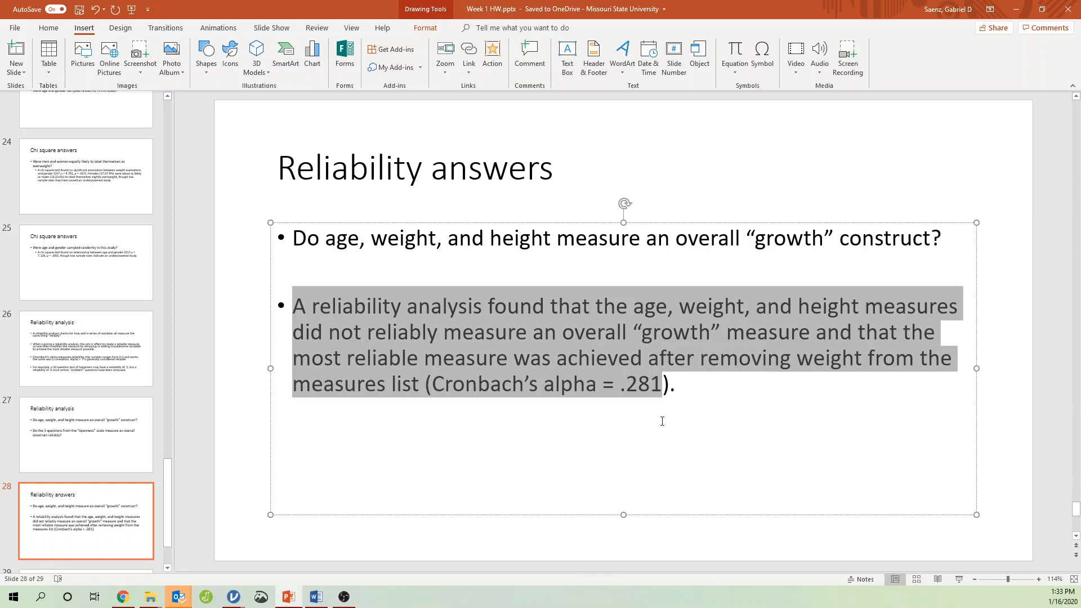
pyautogui.click(584, 477)
pyautogui.scroll(-1, 552, 469)
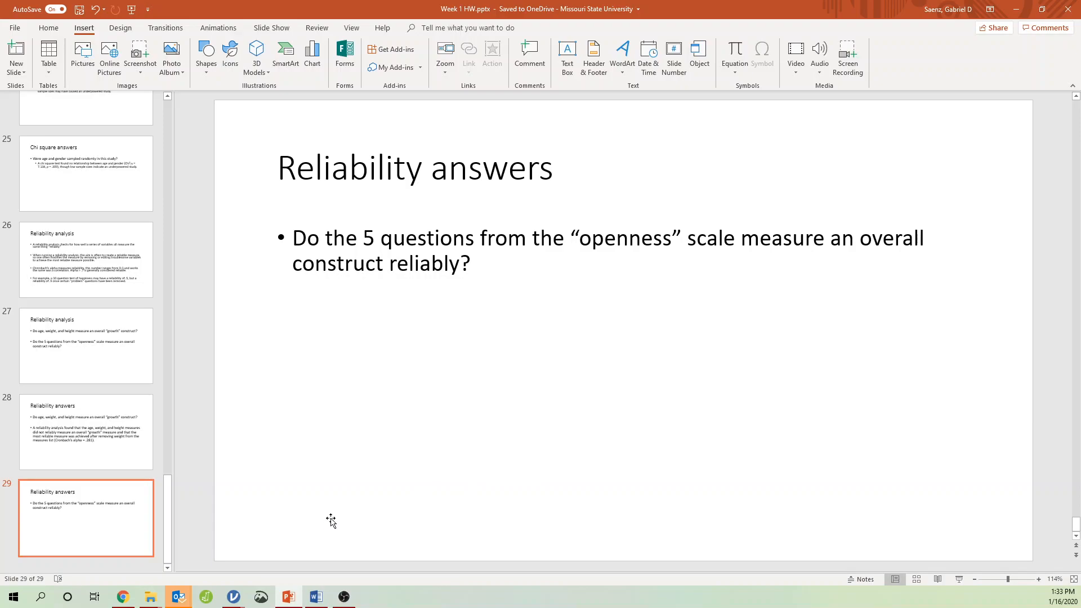
# Switch to the untitled jamovi window with Linear Regression and check the Data Library's top-level data sets, then close the file pane.
pyautogui.click(234, 596)
pyautogui.click(286, 556)
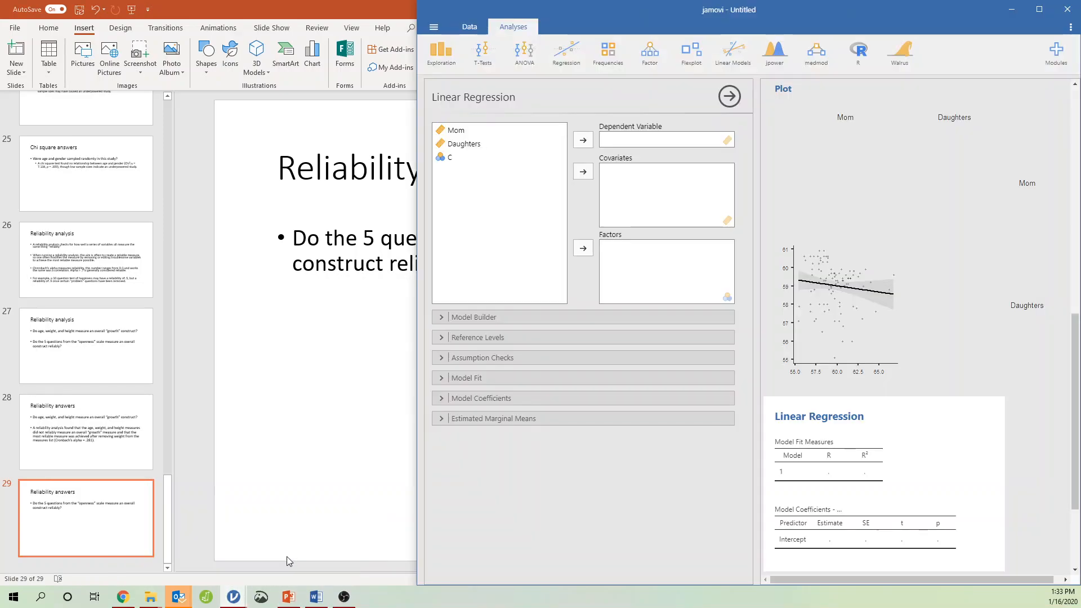
pyautogui.click(429, 27)
pyautogui.click(439, 29)
pyautogui.click(433, 28)
pyautogui.click(437, 103)
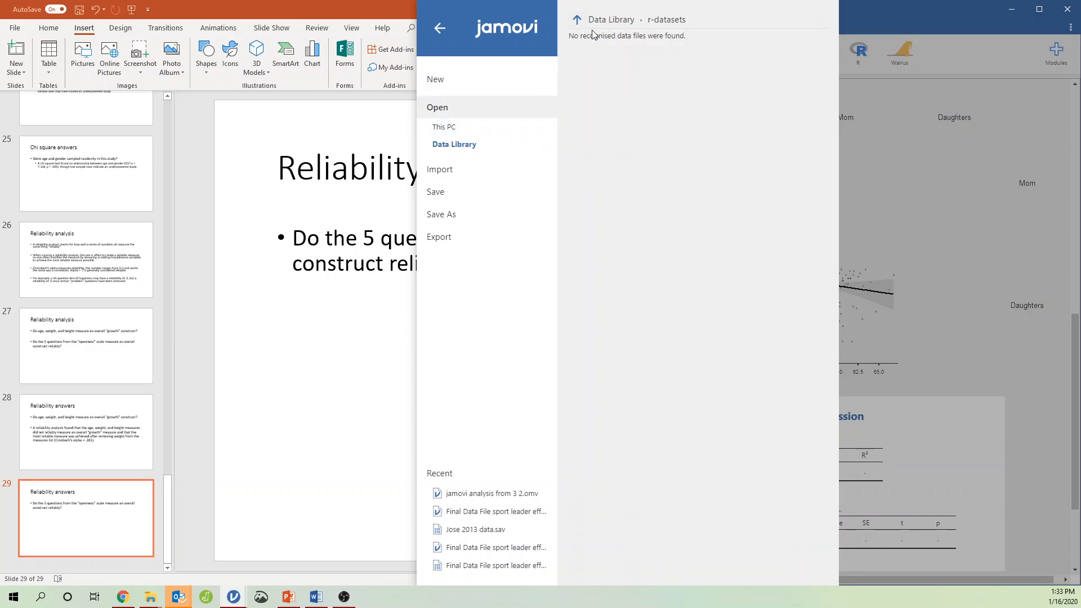
pyautogui.click(579, 21)
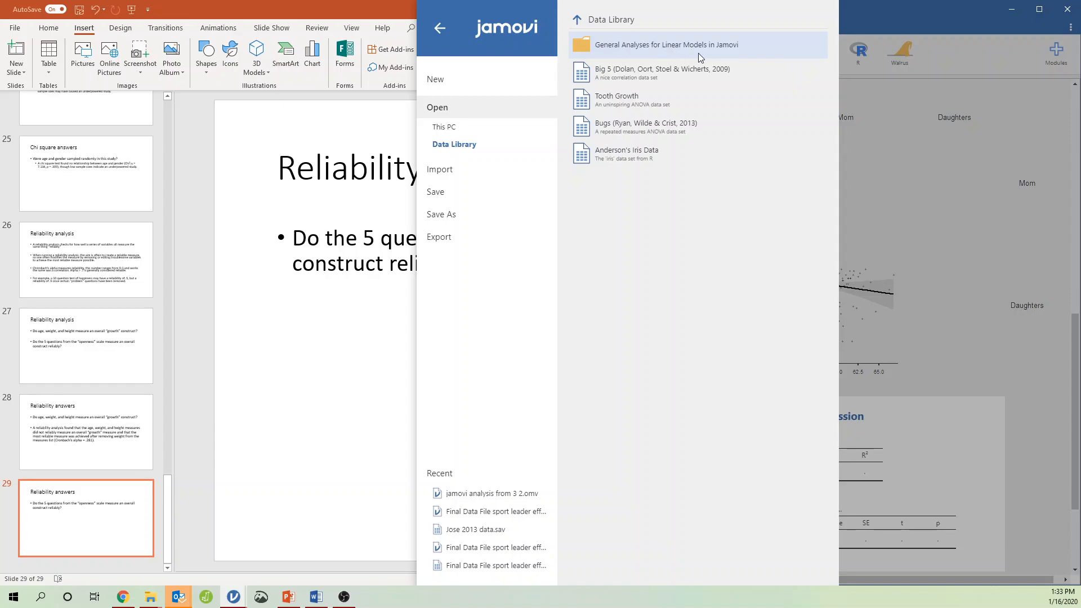
pyautogui.click(894, 152)
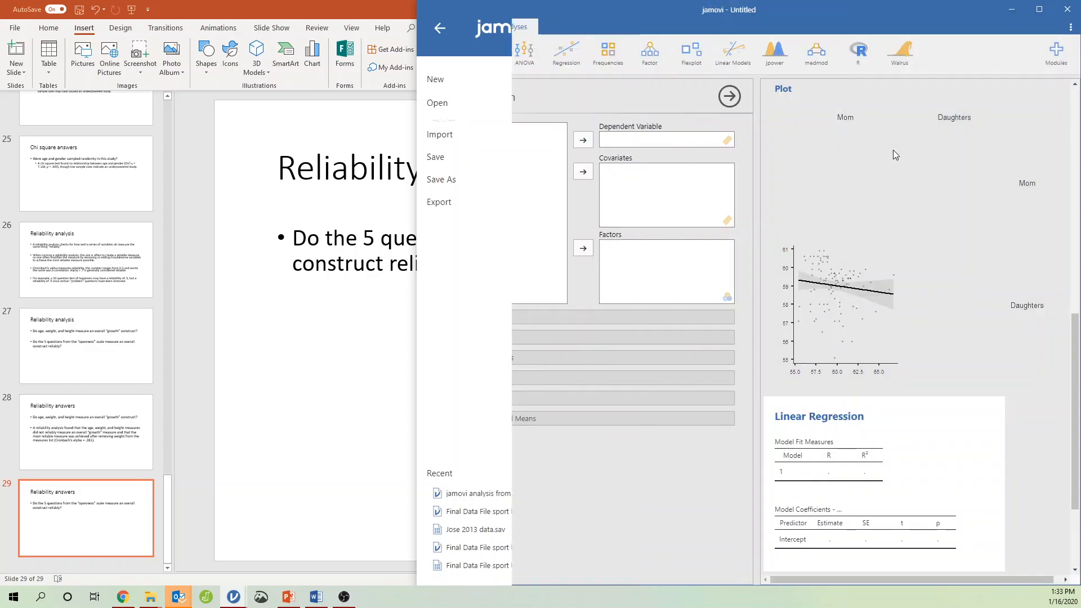
# Install the "R data sets" and "learning statistics with jamovi" modules from the jamovi library and close the library.
pyautogui.click(1055, 62)
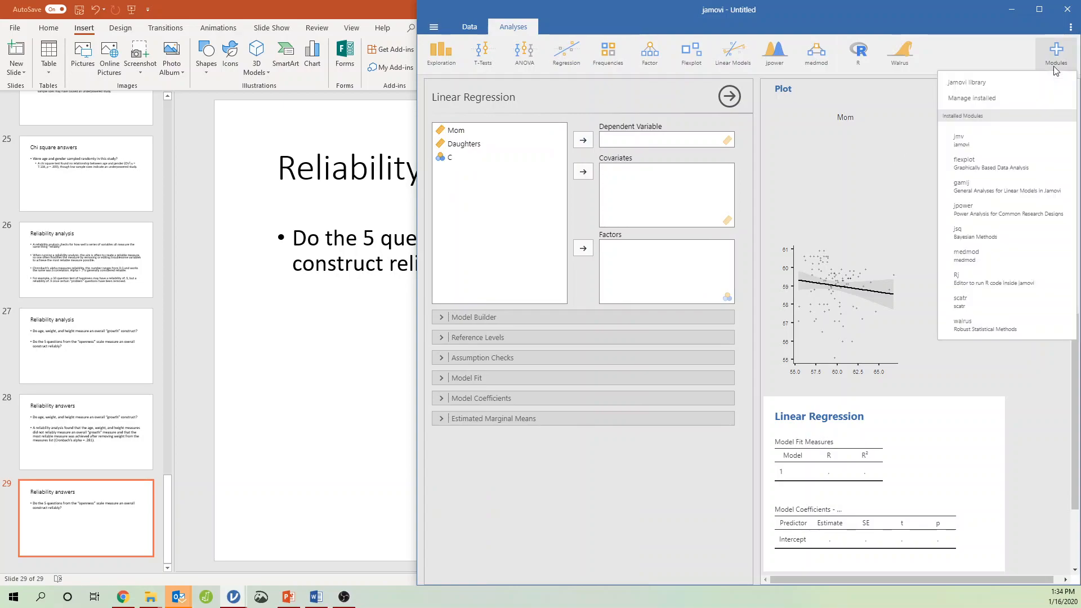
pyautogui.click(1040, 85)
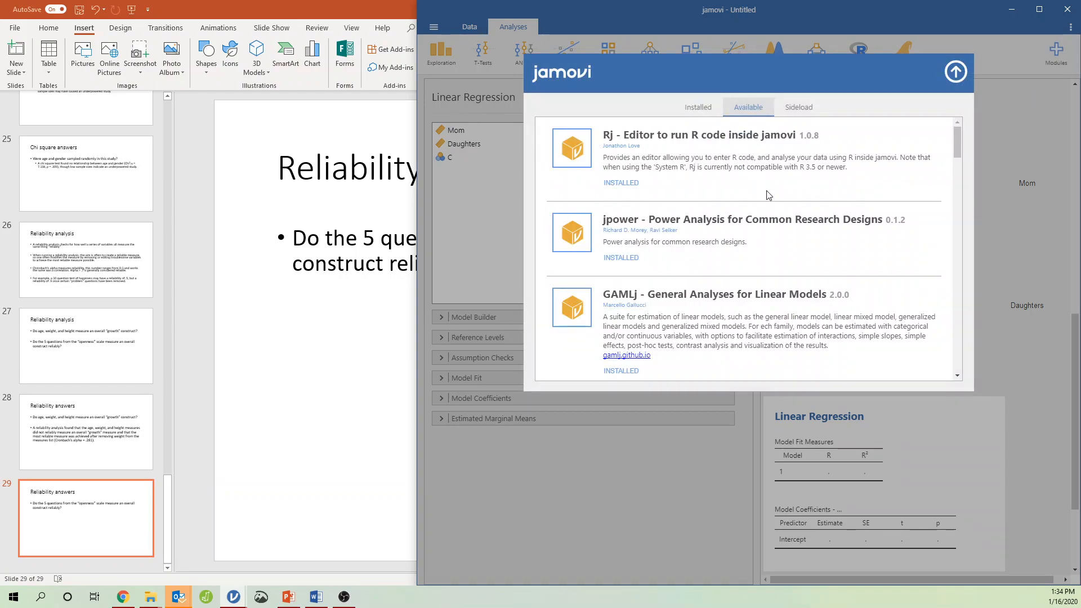
pyautogui.scroll(-3, 767, 195)
pyautogui.scroll(-15, 767, 196)
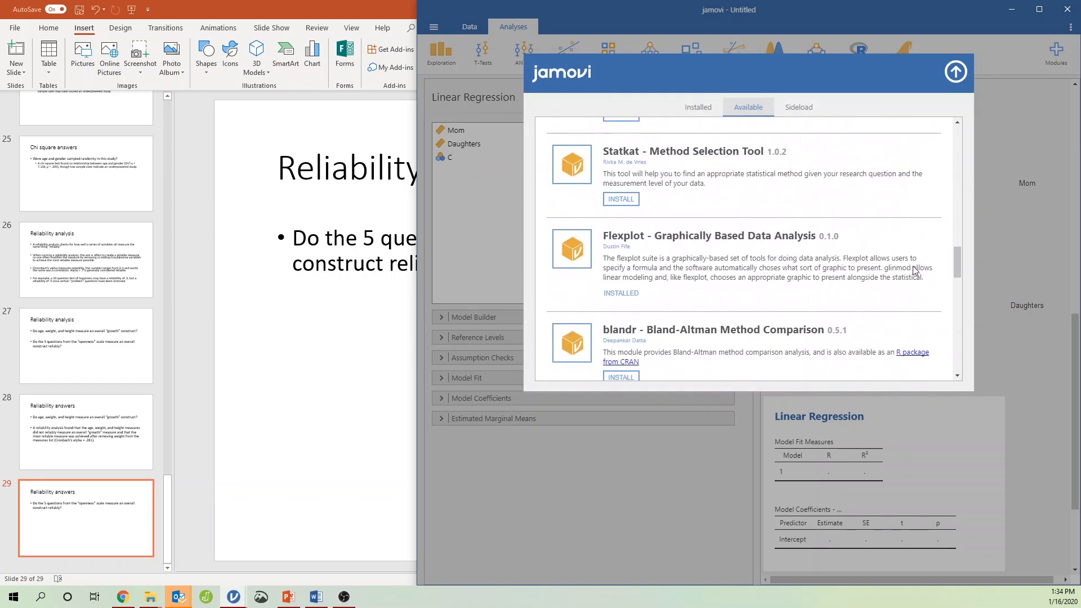
pyautogui.scroll(-12, 917, 271)
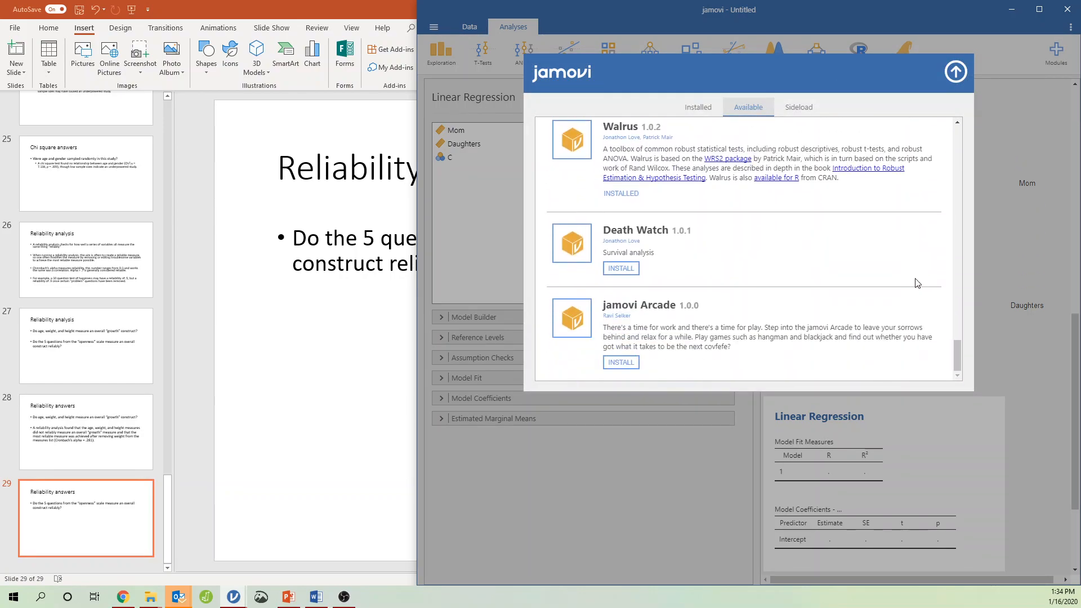
pyautogui.scroll(14, 918, 280)
pyautogui.scroll(15, 915, 283)
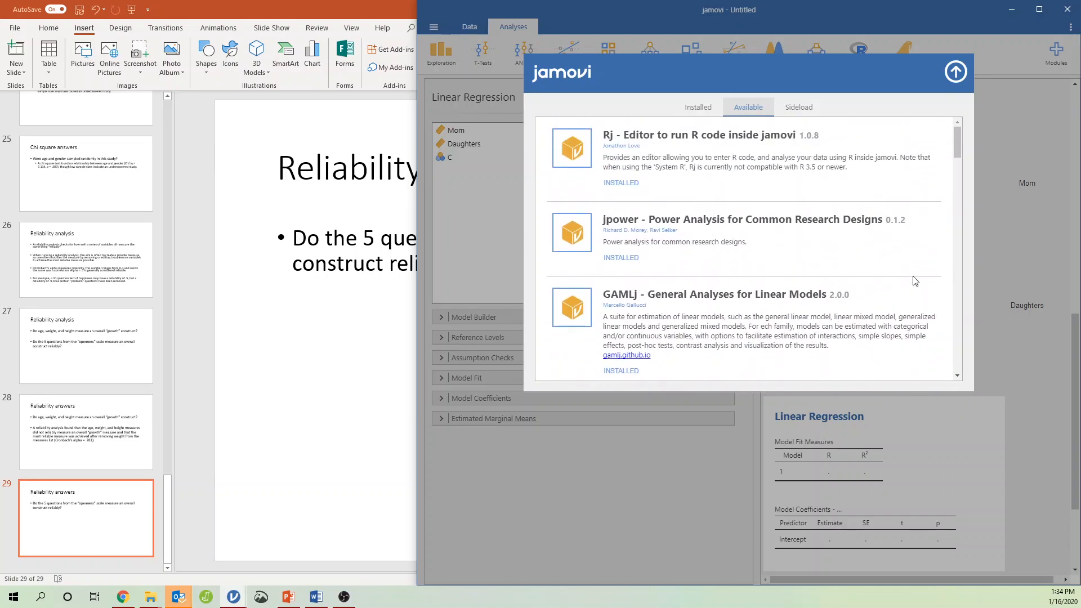
pyautogui.scroll(-4, 678, 253)
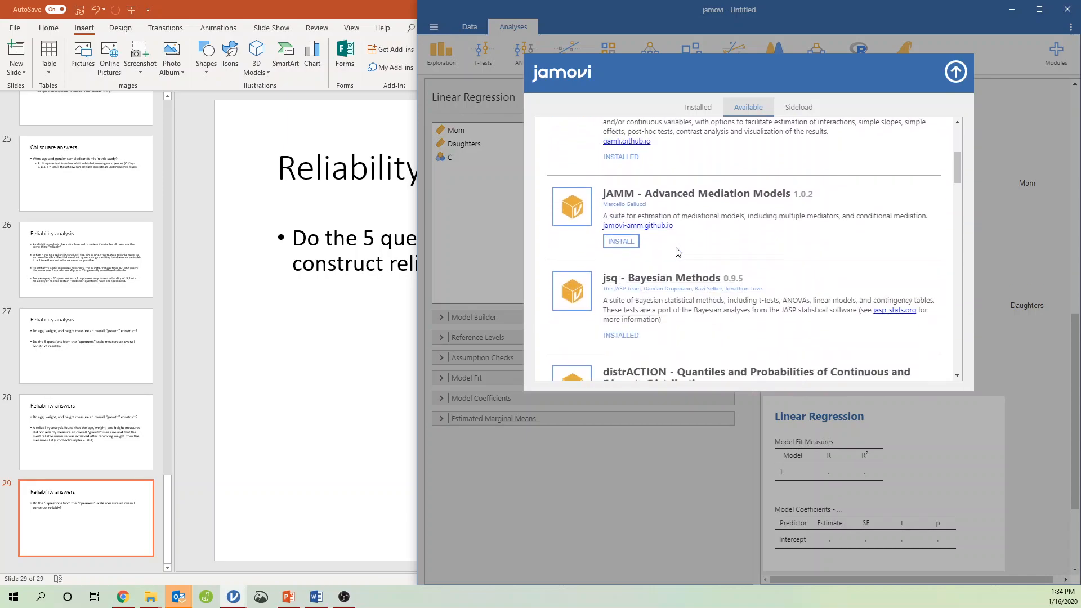
pyautogui.scroll(-5, 679, 252)
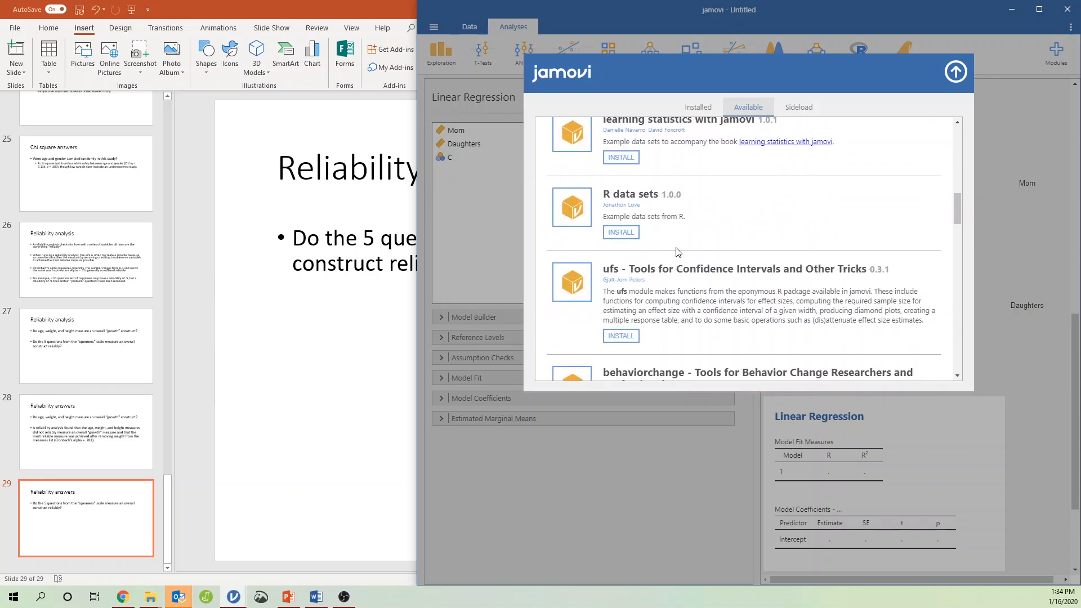
pyautogui.scroll(1, 678, 251)
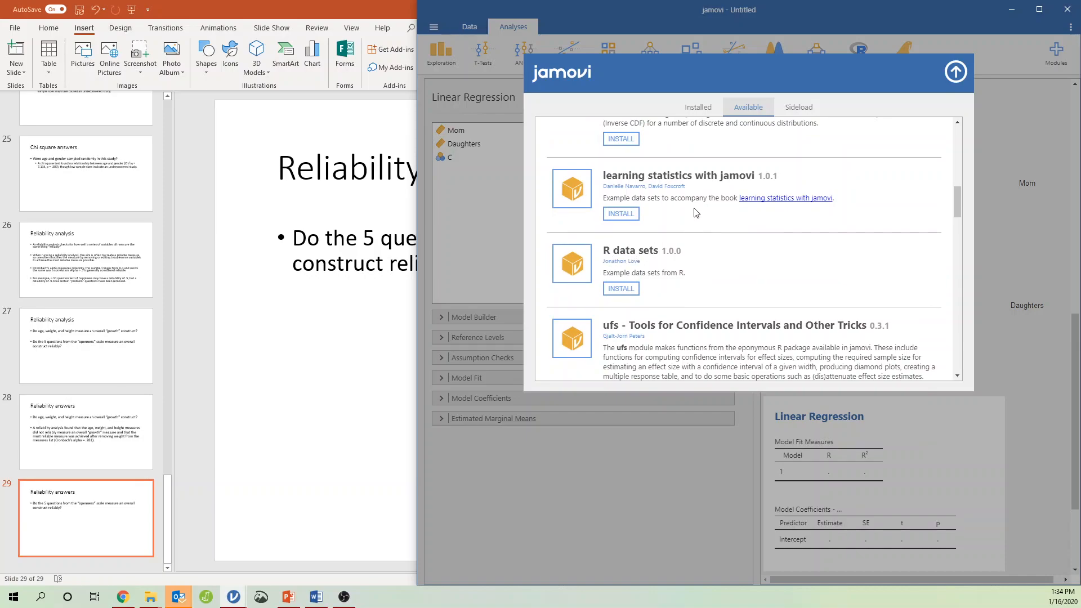
pyautogui.click(622, 289)
pyautogui.click(624, 215)
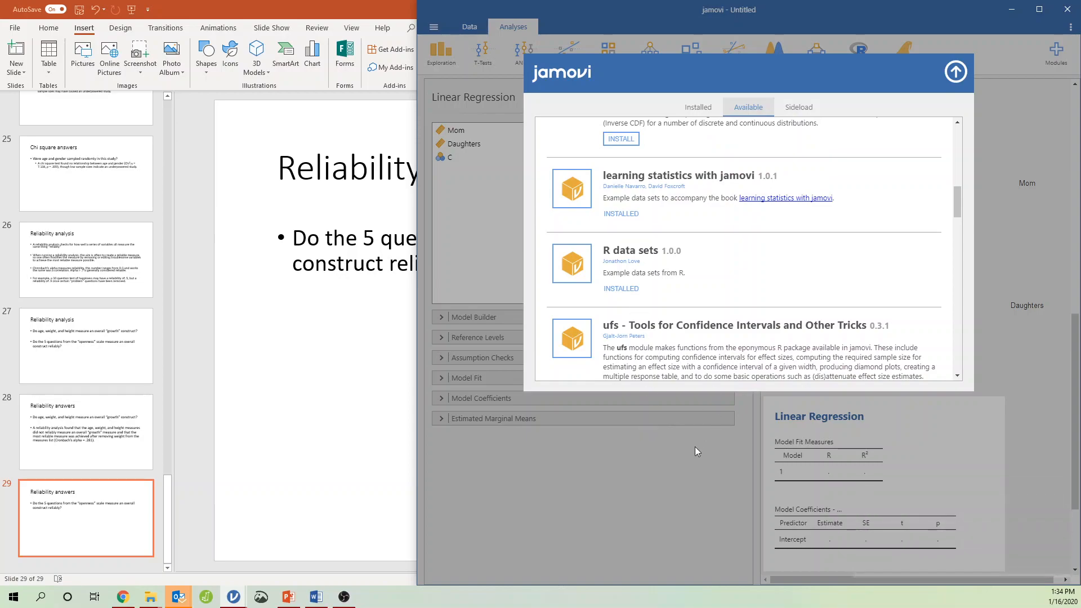
pyautogui.click(955, 71)
# Open the Personality Questionnaire data set (Ch 15 - Personality data sample 1) from the Data Library's learning statistics with jamovi folder.
pyautogui.click(434, 27)
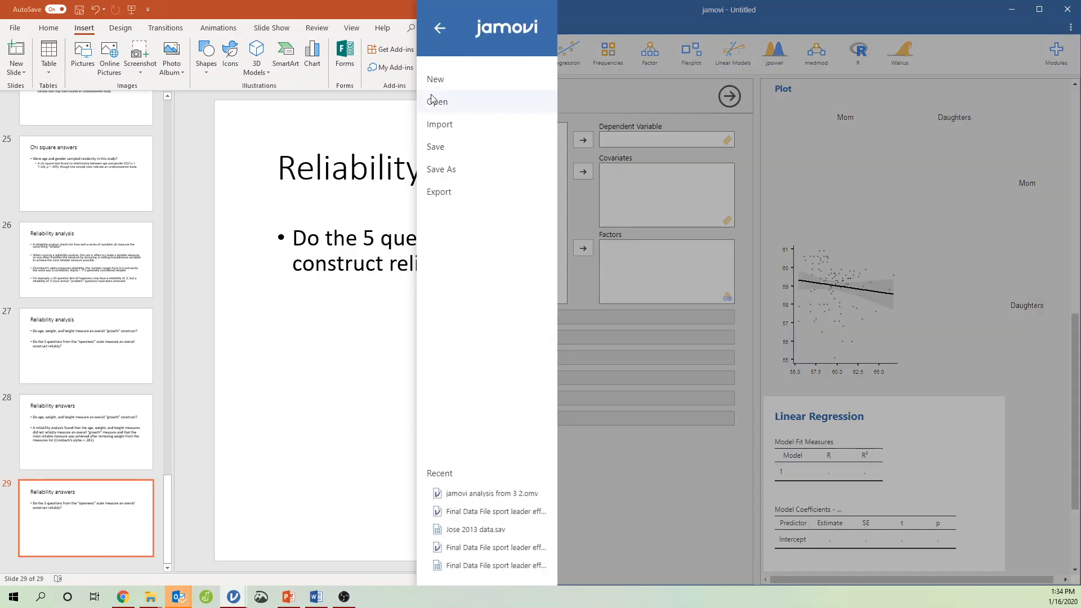
pyautogui.click(432, 103)
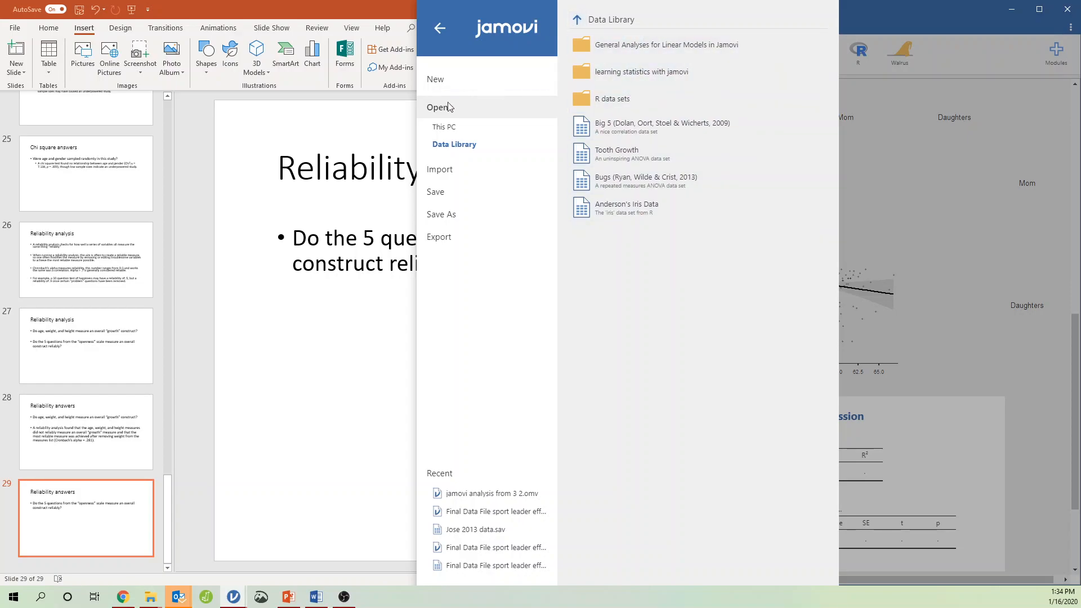
pyautogui.click(444, 133)
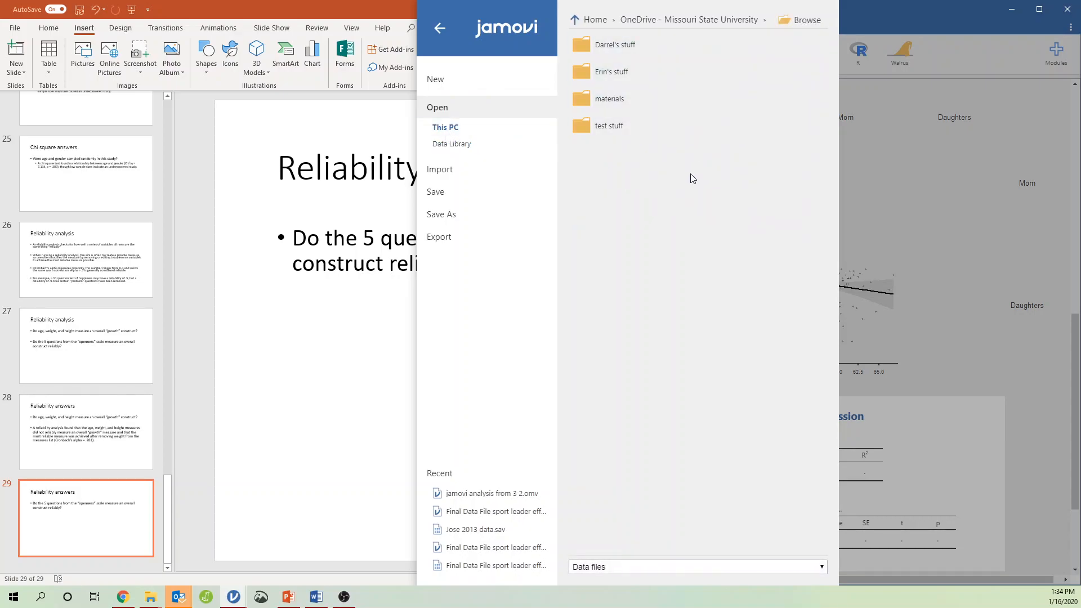
pyautogui.click(459, 147)
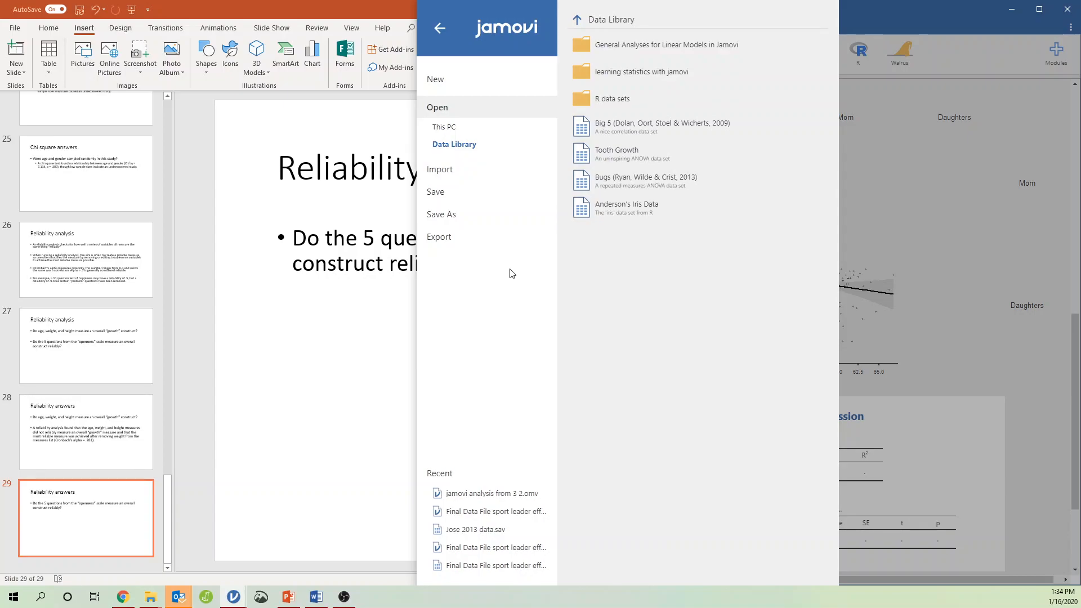
pyautogui.click(658, 75)
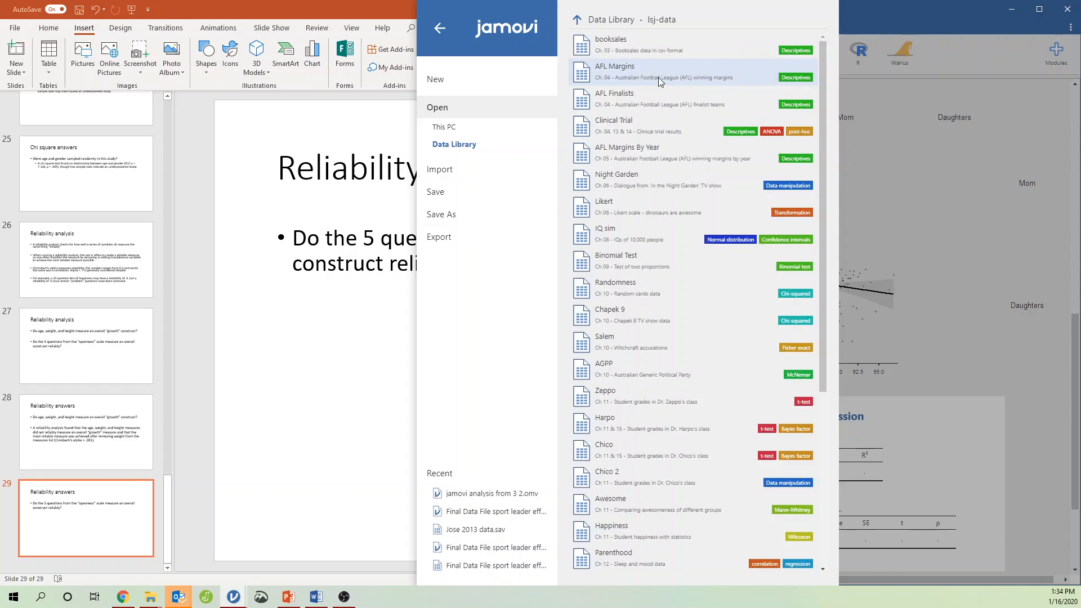
pyautogui.scroll(-5, 667, 315)
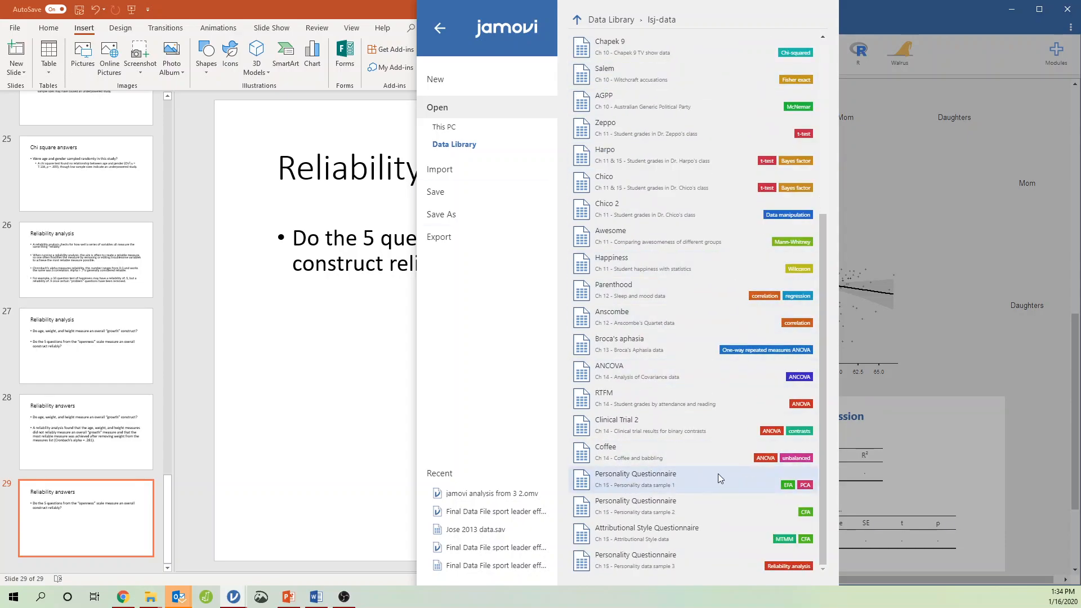
pyautogui.click(703, 483)
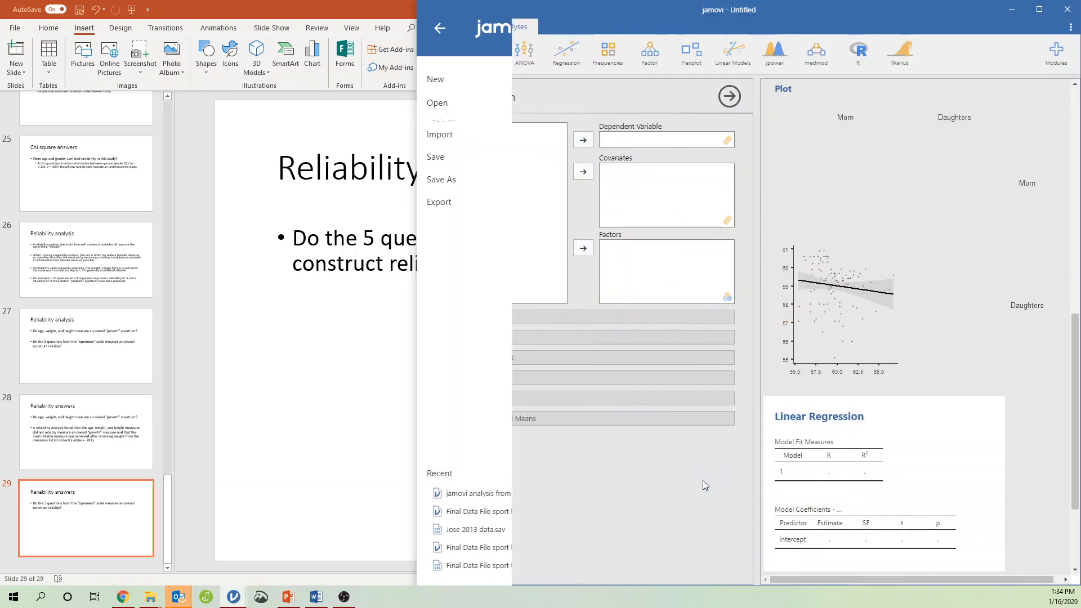